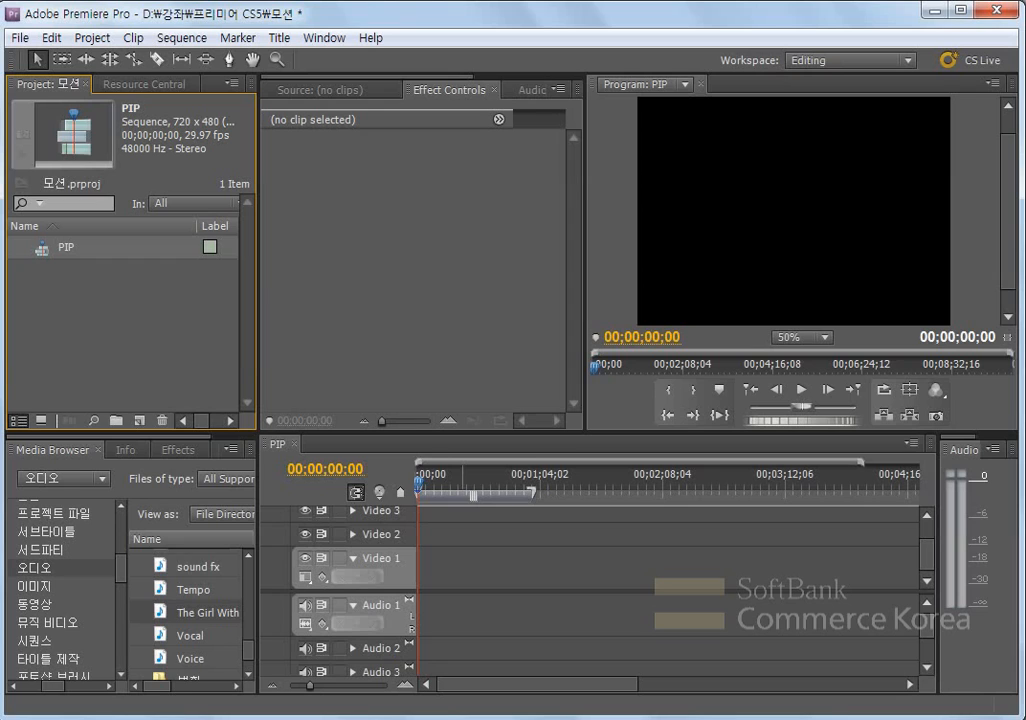
- Import the 배경 clip from the 동영상 folder into the project
{"action": "left_click", "coordinate": [50, 603]}
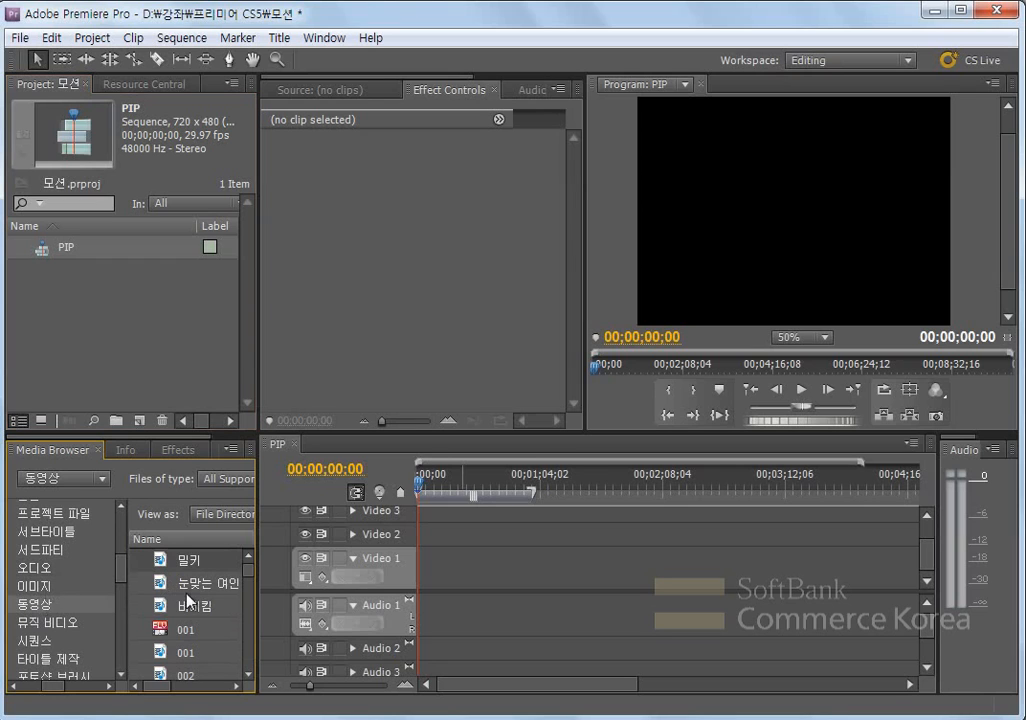
{"action": "left_click_drag", "start_coordinate": [256, 596], "coordinate": [260, 628]}
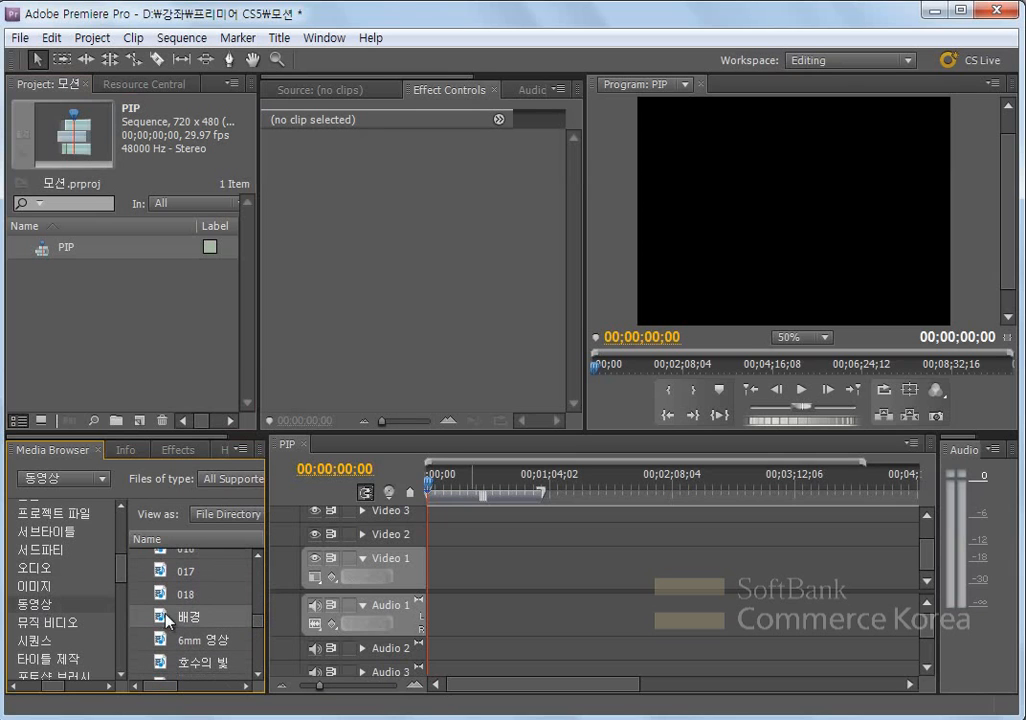
{"action": "left_click_drag", "start_coordinate": [180, 628], "coordinate": [120, 350]}
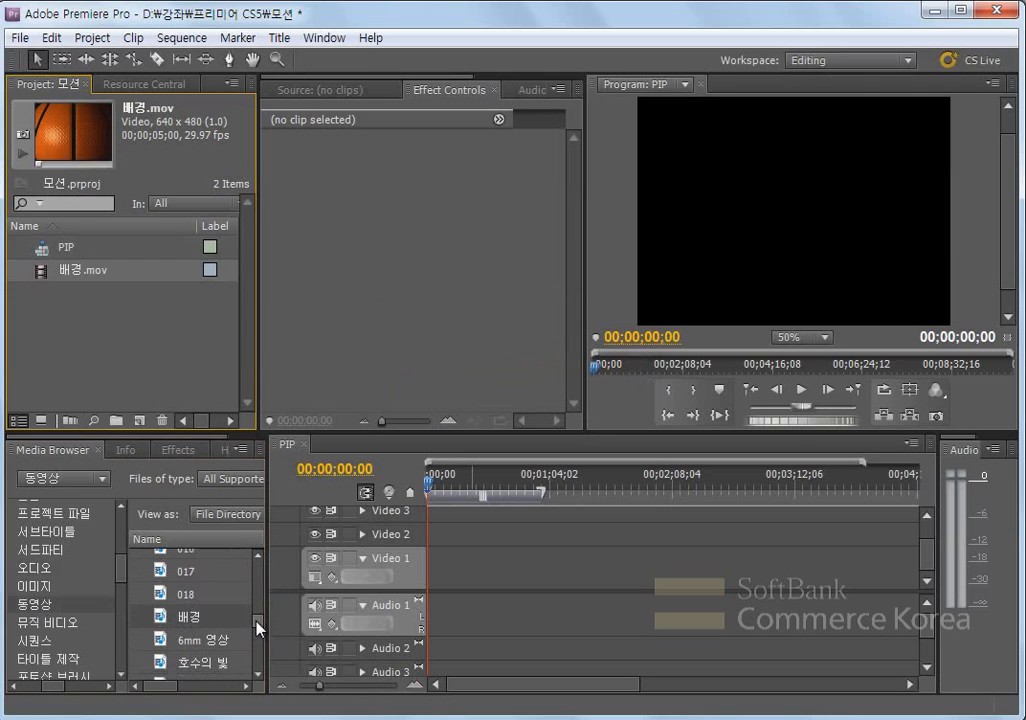
- Import the four clips 스포츠001 through 스포츠004 from the 동영상 folder into the project
{"action": "left_click_drag", "start_coordinate": [258, 628], "coordinate": [262, 632]}
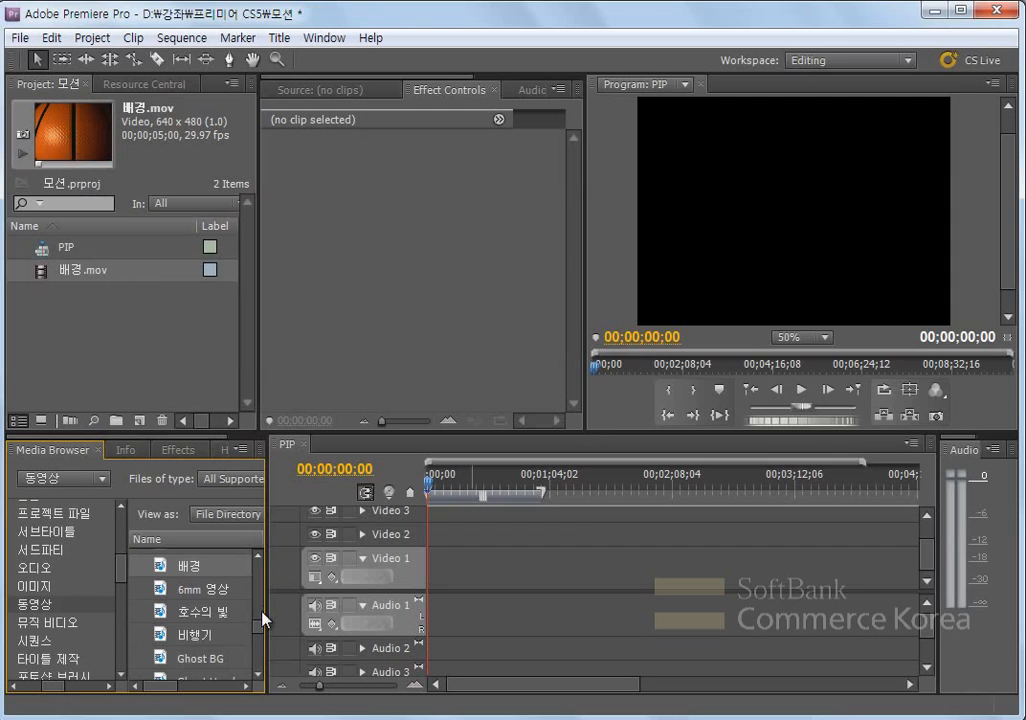
{"action": "left_click_drag", "start_coordinate": [259, 623], "coordinate": [259, 660]}
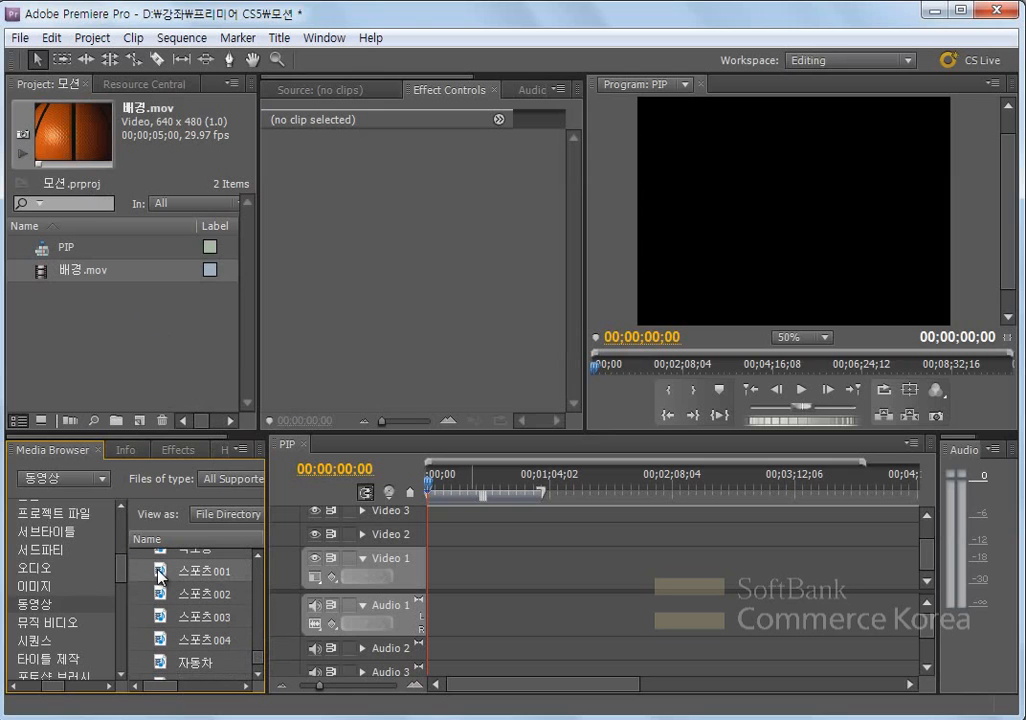
{"action": "left_click", "coordinate": [161, 641], "text": "ctrl"}
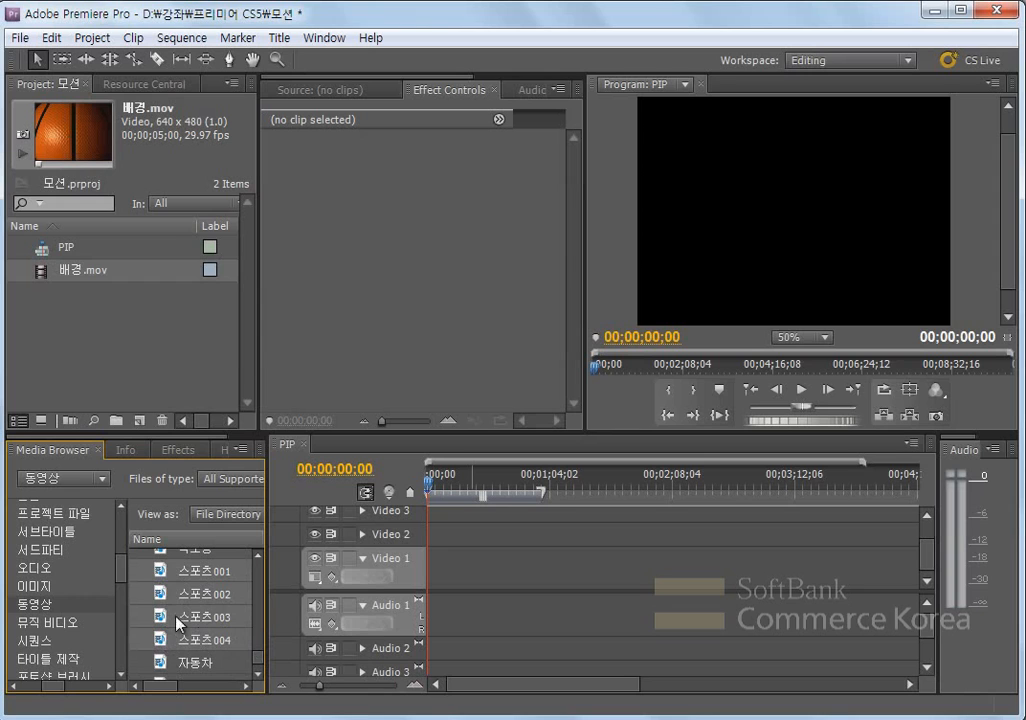
{"action": "left_click_drag", "start_coordinate": [161, 573], "coordinate": [93, 327]}
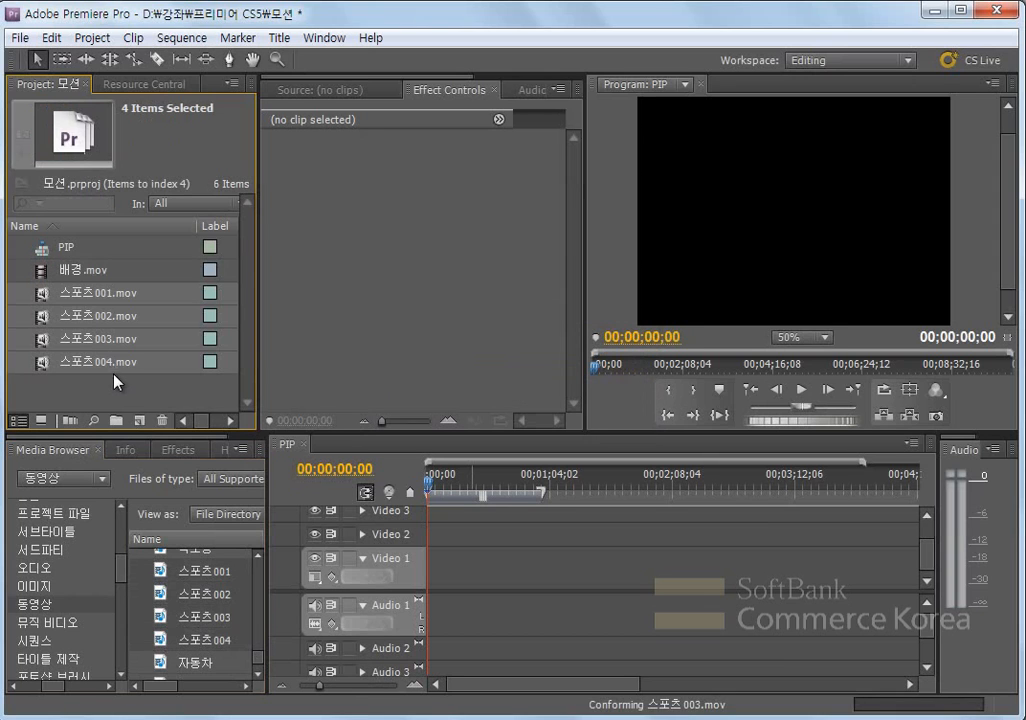
- Add 2 video tracks after Video 3 and 0 audio tracks to the PIP sequence
{"action": "left_click_drag", "start_coordinate": [385, 434], "coordinate": [373, 358]}
{"action": "left_click_drag", "start_coordinate": [267, 382], "coordinate": [259, 382]}
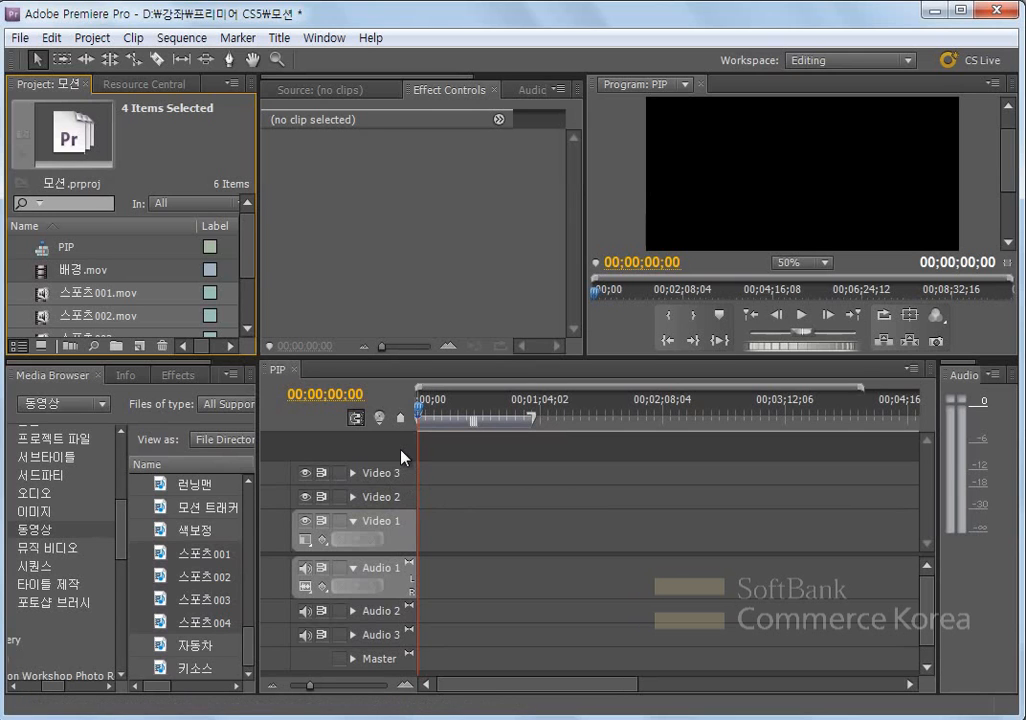
{"action": "left_click", "coordinate": [182, 38]}
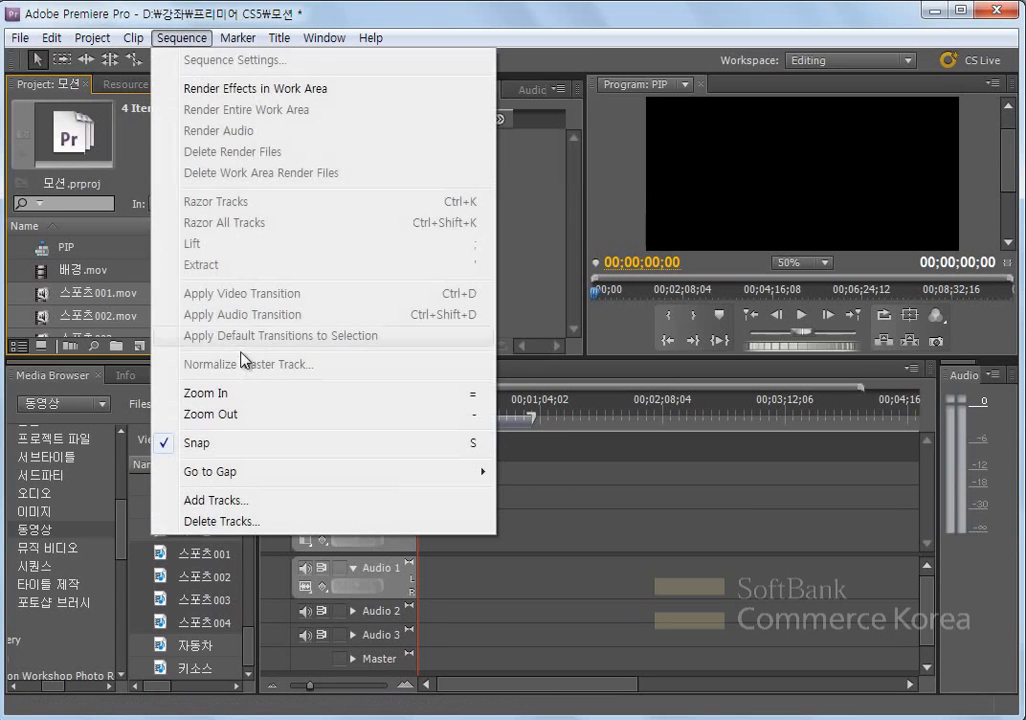
{"action": "left_click", "coordinate": [235, 501]}
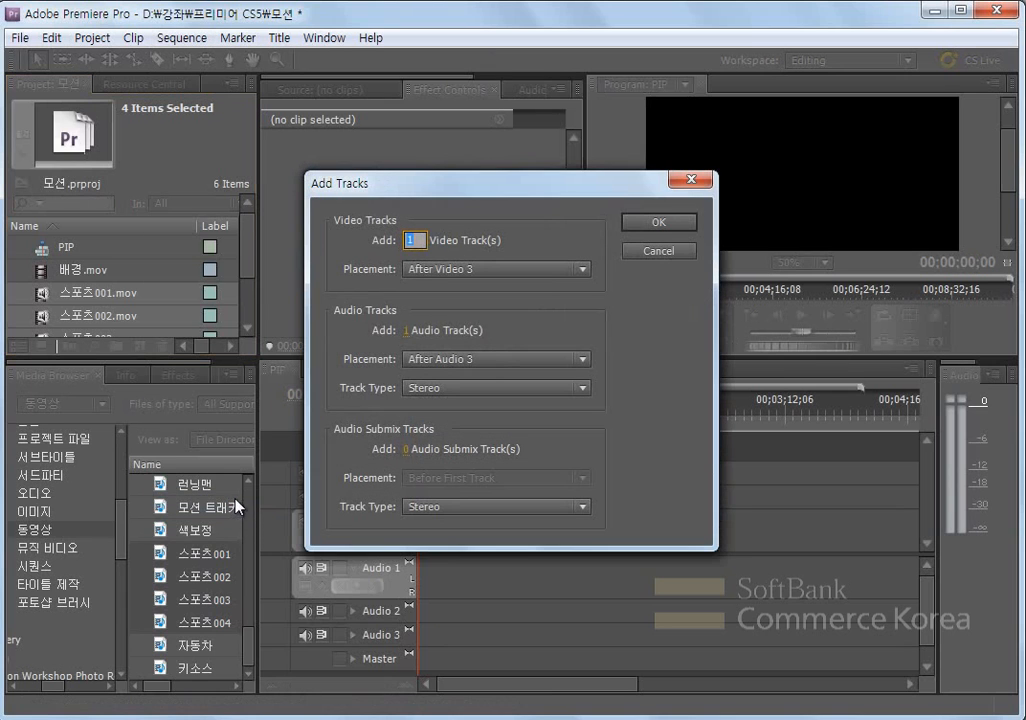
{"action": "left_click_drag", "start_coordinate": [449, 184], "coordinate": [649, 220]}
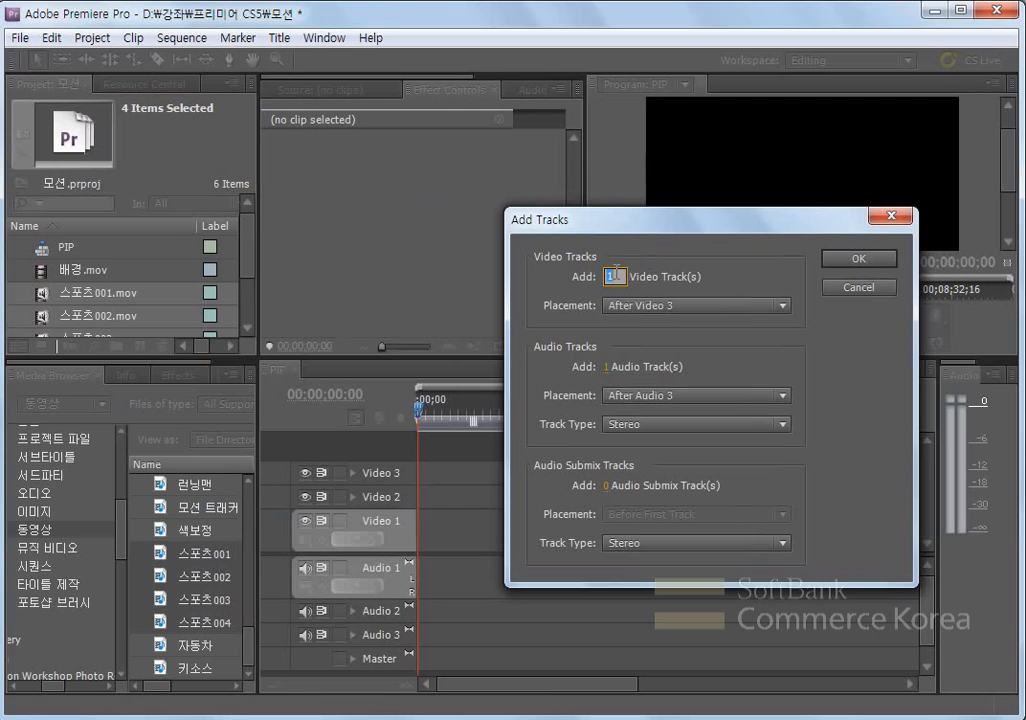
{"action": "type", "text": "2"}
{"action": "left_click", "coordinate": [608, 367]}
{"action": "type", "text": "0"}
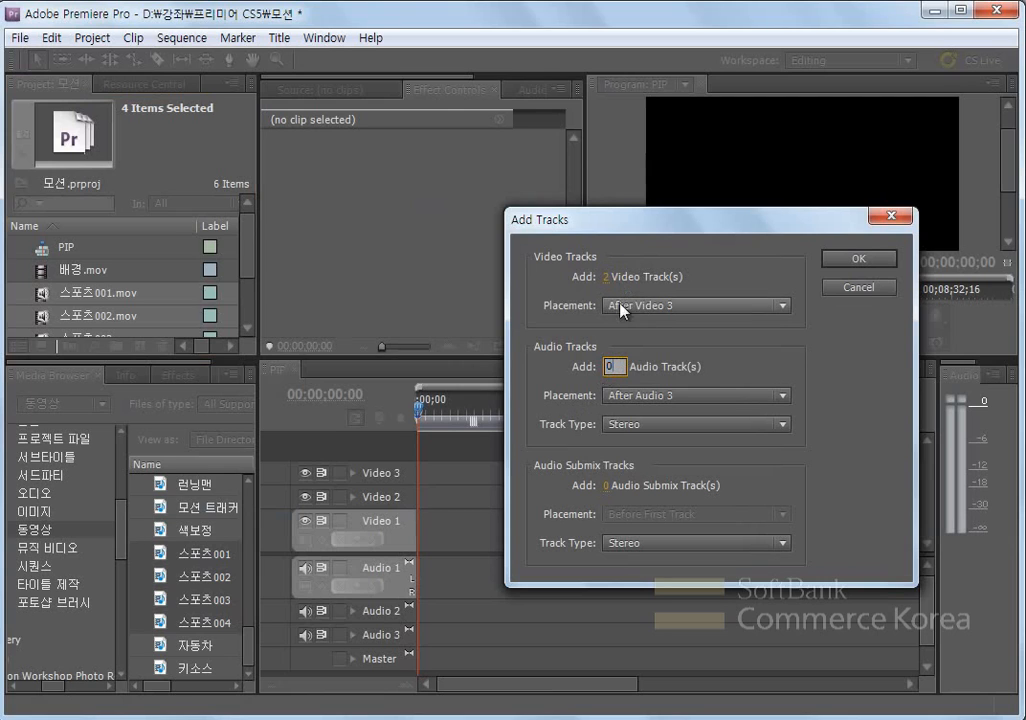
{"action": "left_click", "coordinate": [741, 256]}
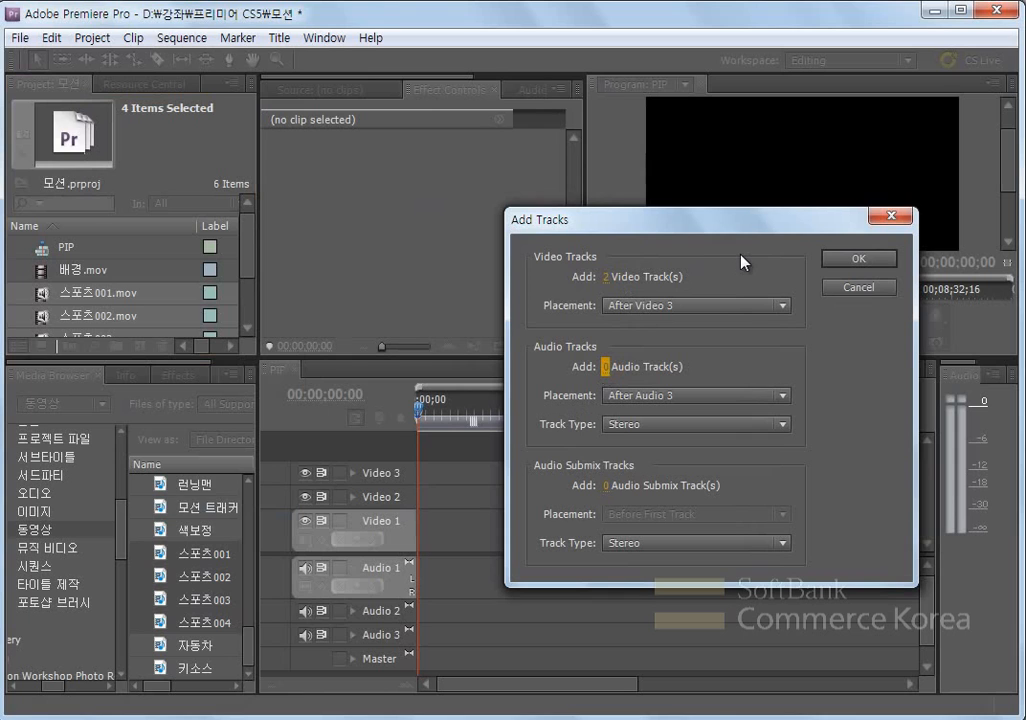
{"action": "left_click", "coordinate": [846, 261]}
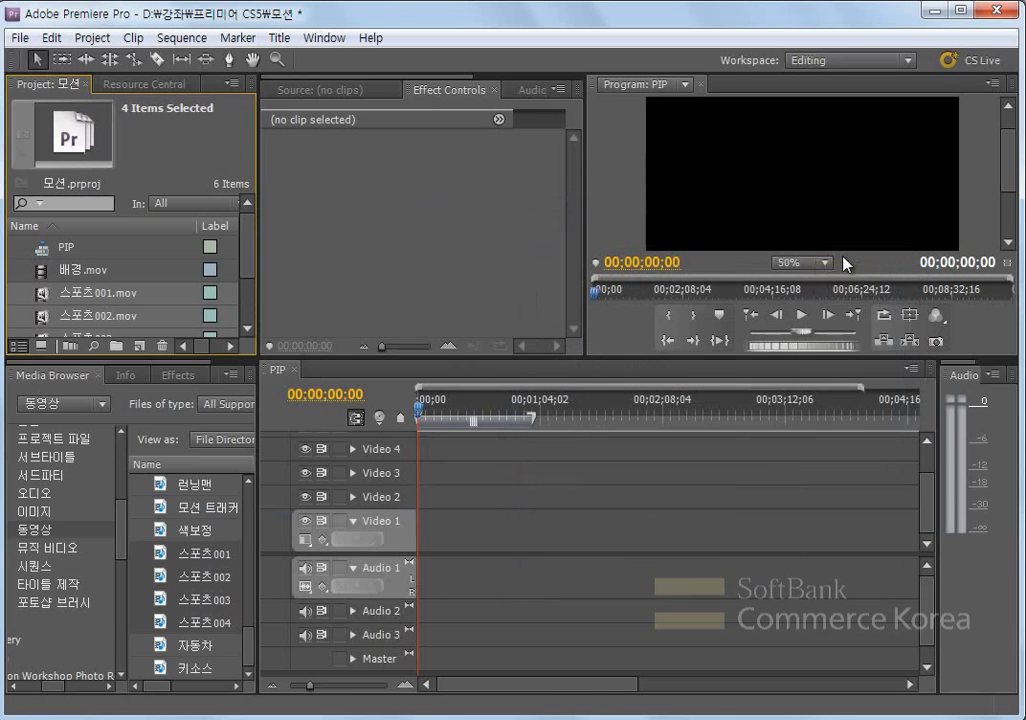
{"action": "left_click_drag", "start_coordinate": [926, 554], "coordinate": [927, 603]}
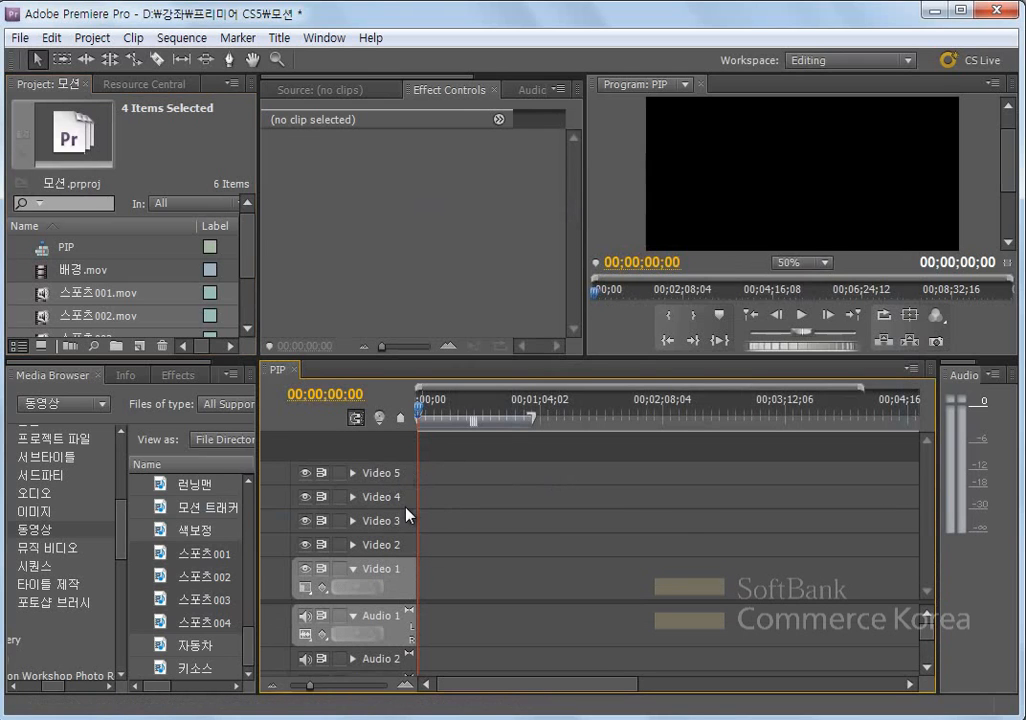
- Place 배경.mov at the start of the Video 1 track, with the timeline scaled so the clip is easy to see
{"action": "left_click", "coordinate": [86, 271]}
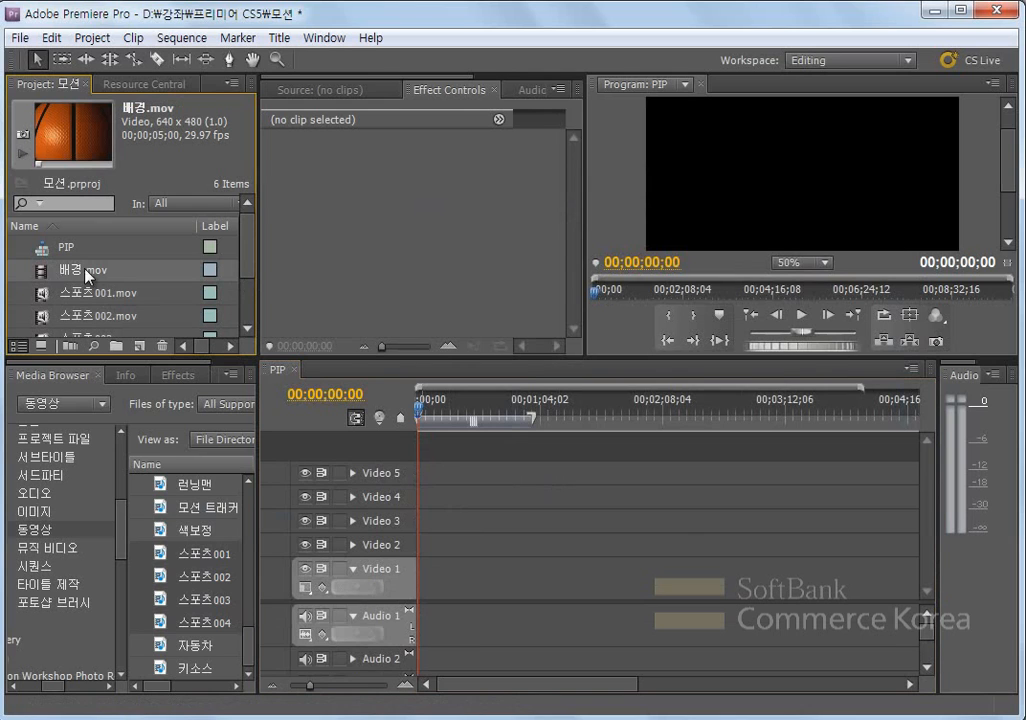
{"action": "left_click_drag", "start_coordinate": [40, 277], "coordinate": [421, 565]}
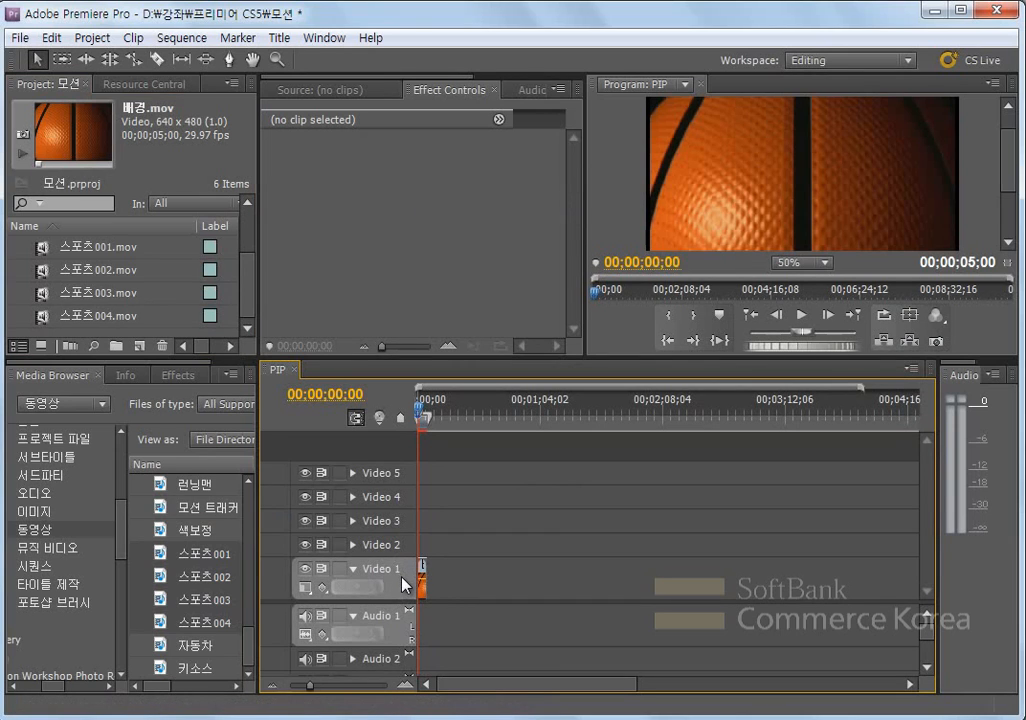
{"action": "left_click", "coordinate": [405, 685]}
{"action": "left_click", "coordinate": [405, 685]}
{"action": "left_click", "coordinate": [405, 685]}
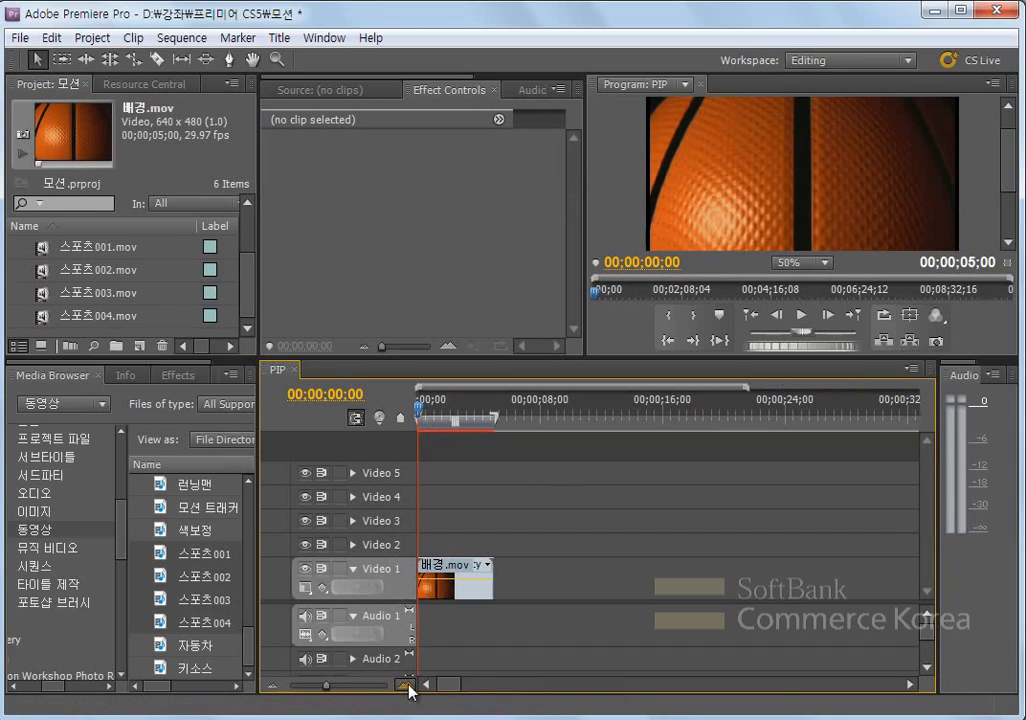
{"action": "left_click", "coordinate": [405, 685]}
{"action": "left_click", "coordinate": [405, 685]}
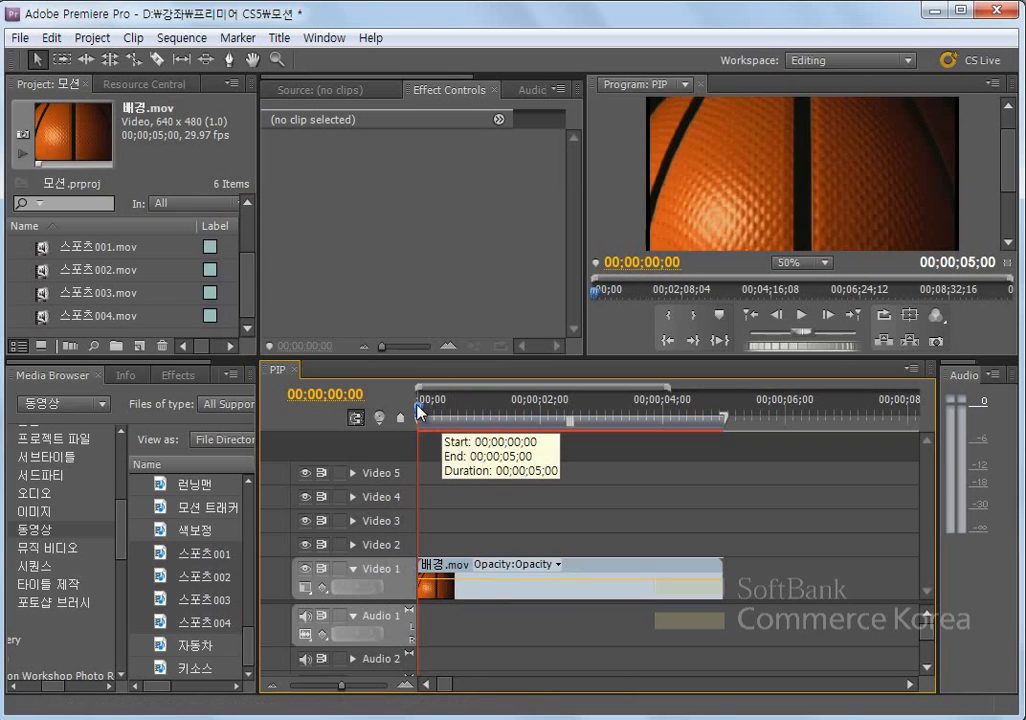
- Move the playhead to 00;00;00;26 and resize the workspace areas to show the full program picture and all five video tracks
{"action": "left_click_drag", "start_coordinate": [420, 410], "coordinate": [489, 418]}
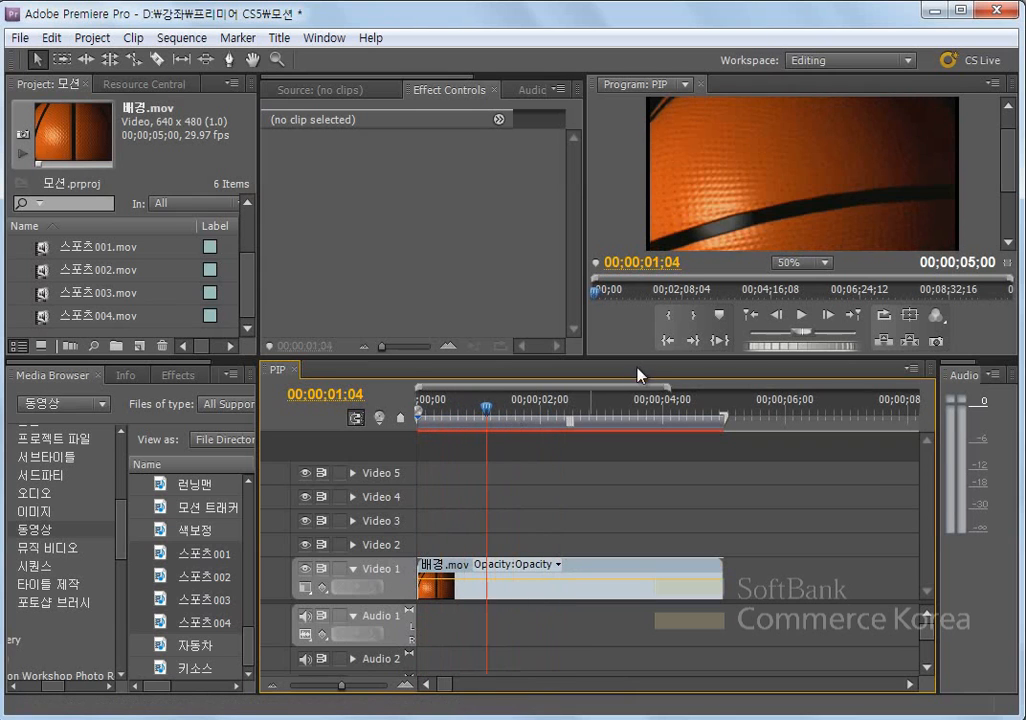
{"action": "left_click_drag", "start_coordinate": [645, 357], "coordinate": [649, 403]}
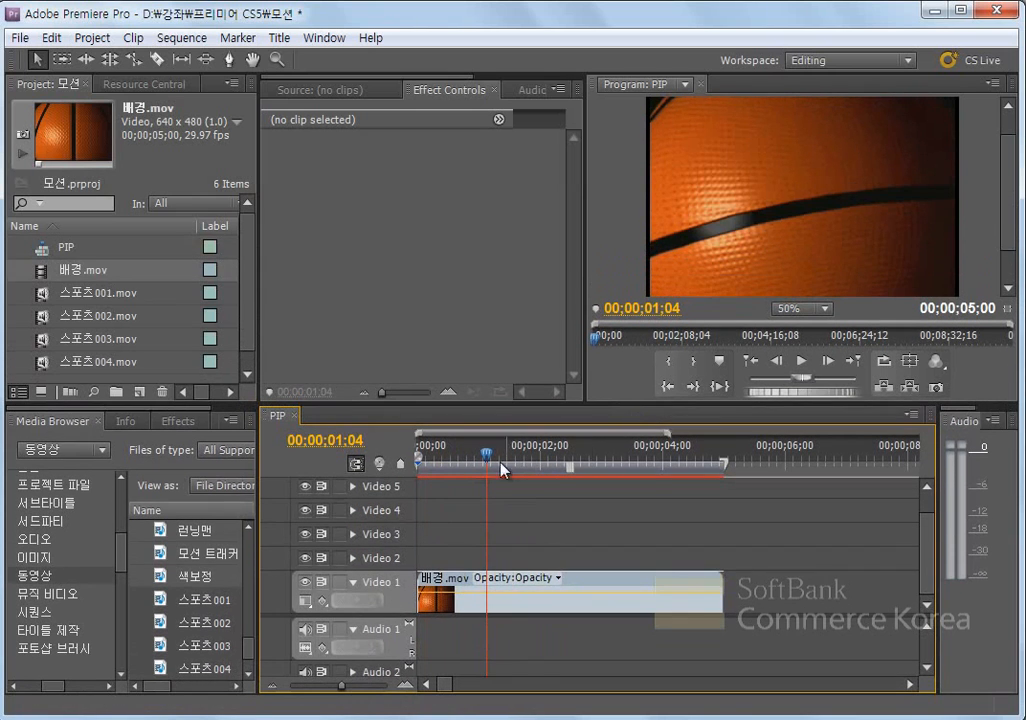
{"action": "mouse_move", "coordinate": [486, 457]}
{"action": "left_mouse_down"}
{"action": "mouse_move", "coordinate": [627, 458]}
{"action": "mouse_move", "coordinate": [463, 475]}
{"action": "mouse_move", "coordinate": [688, 456]}
{"action": "mouse_move", "coordinate": [471, 466]}
{"action": "left_mouse_up"}
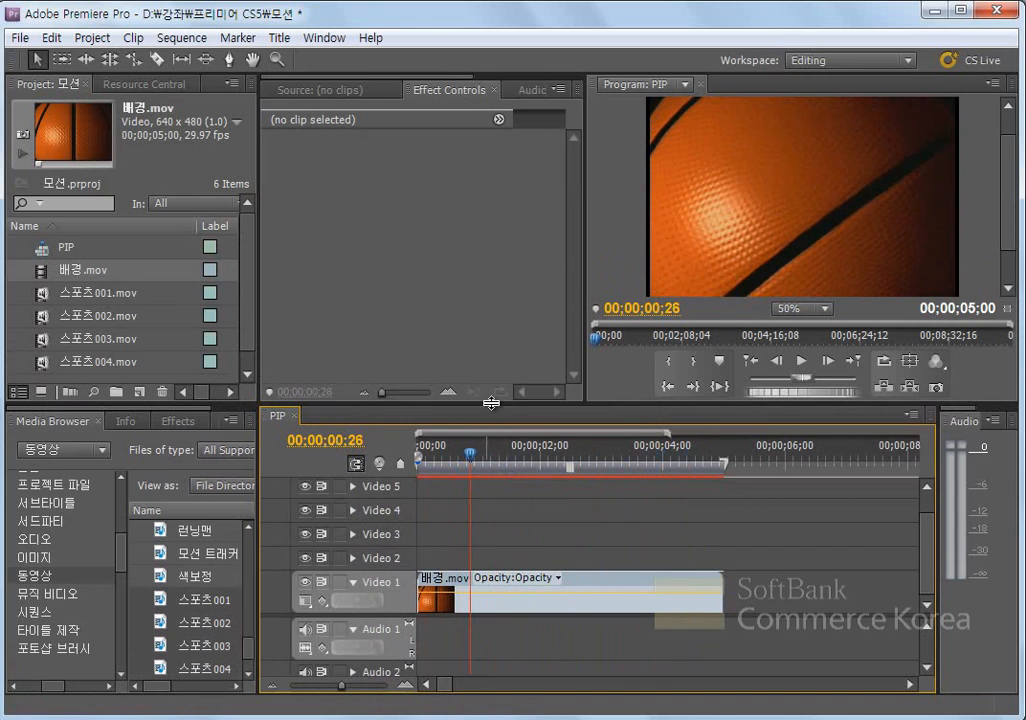
{"action": "mouse_move", "coordinate": [489, 408]}
{"action": "left_mouse_down"}
{"action": "mouse_move", "coordinate": [498, 447]}
{"action": "mouse_move", "coordinate": [499, 428]}
{"action": "left_mouse_up"}
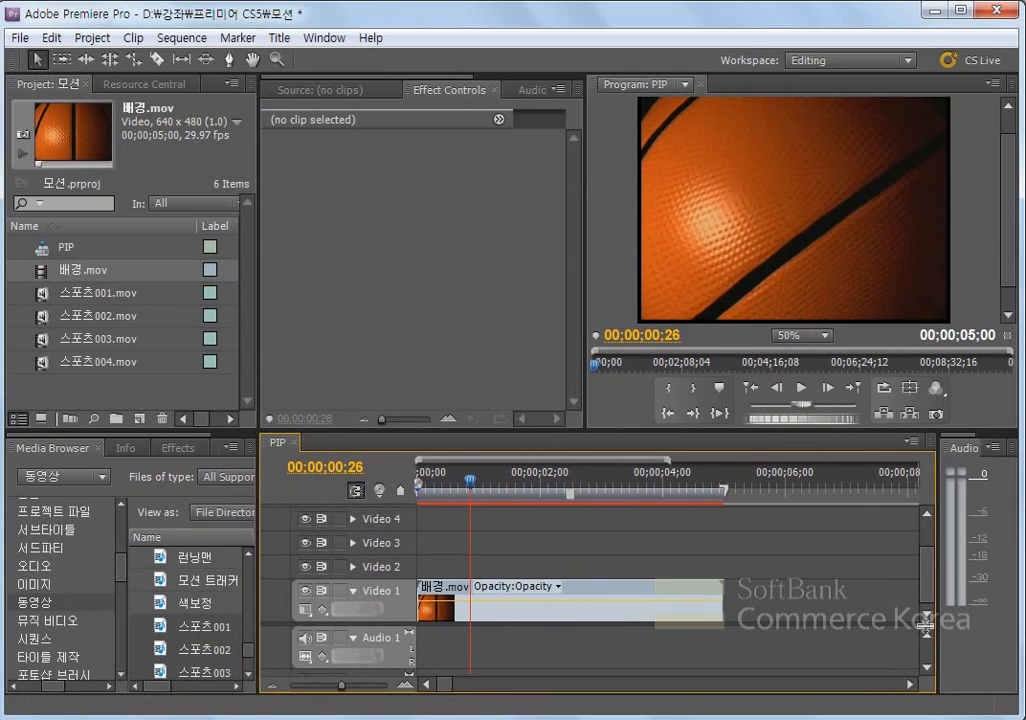
{"action": "left_click_drag", "start_coordinate": [926, 622], "coordinate": [930, 650]}
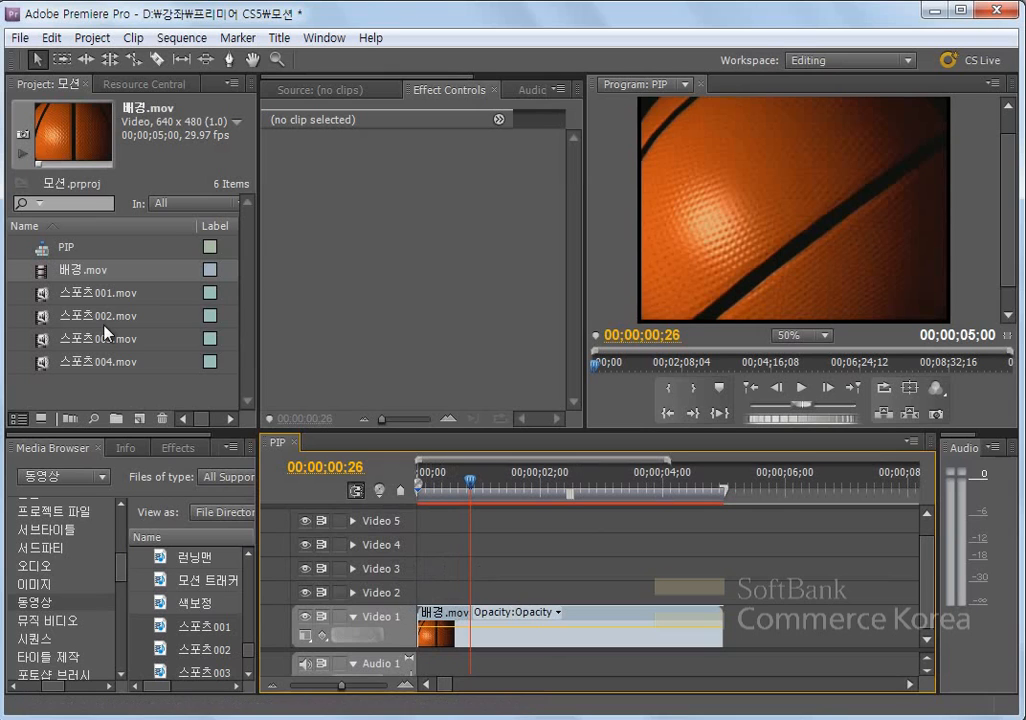
- Place 스포츠001.mov at the start of the Video 2 track and preview it by moving the playhead to 00;00;02;07
{"action": "left_click", "coordinate": [44, 298]}
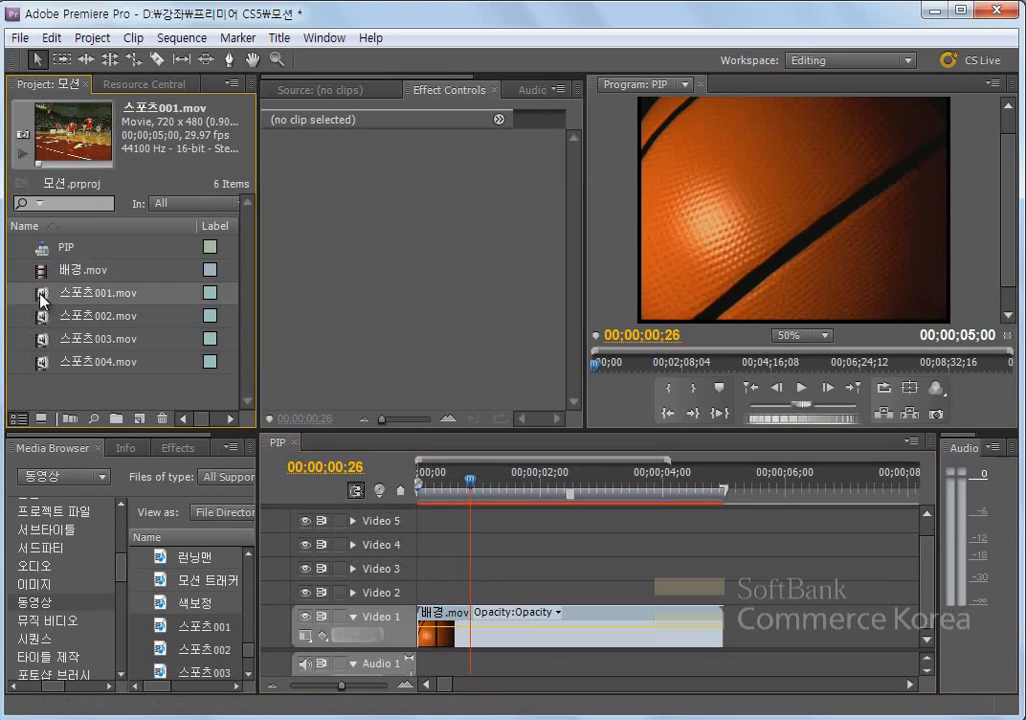
{"action": "left_click_drag", "start_coordinate": [40, 296], "coordinate": [445, 596]}
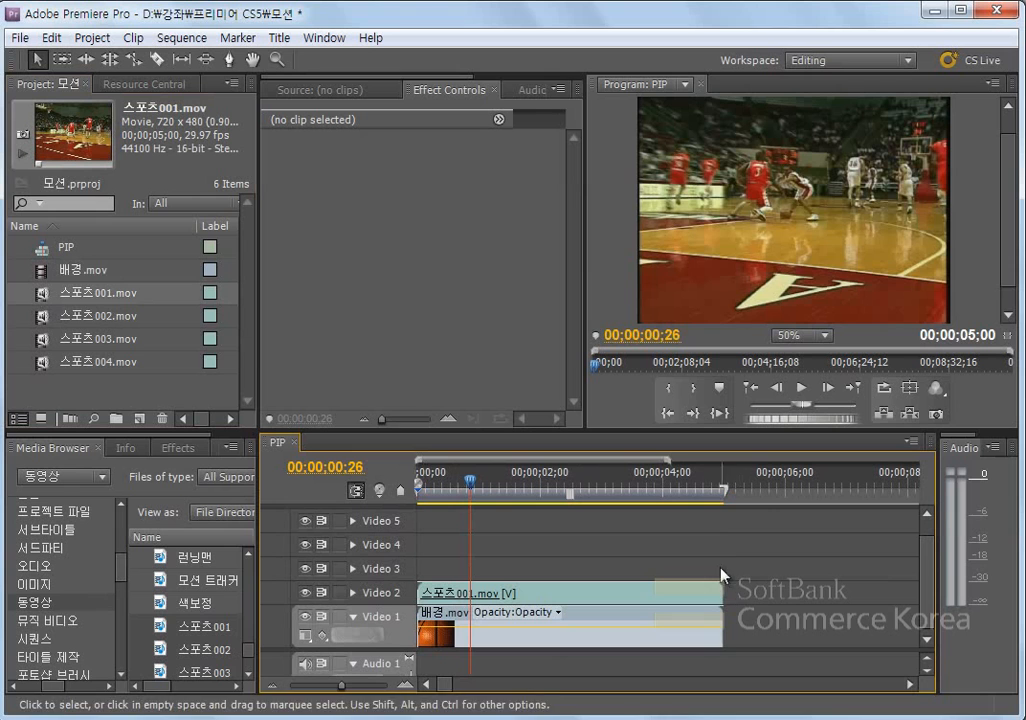
{"action": "left_click", "coordinate": [466, 484]}
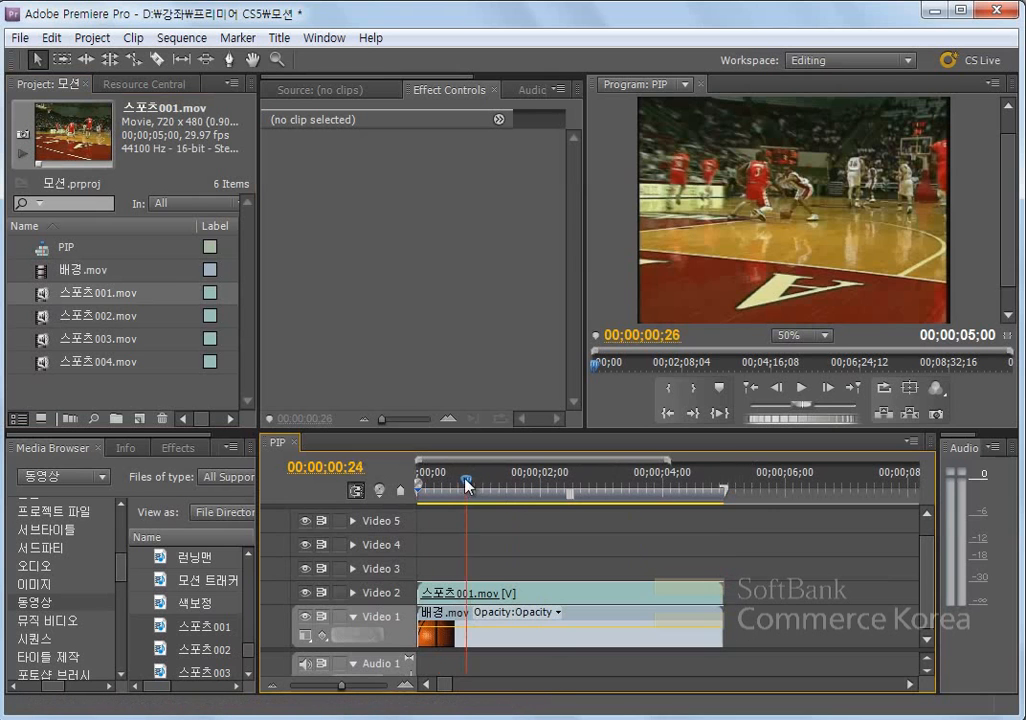
{"action": "left_click_drag", "start_coordinate": [466, 484], "coordinate": [558, 562]}
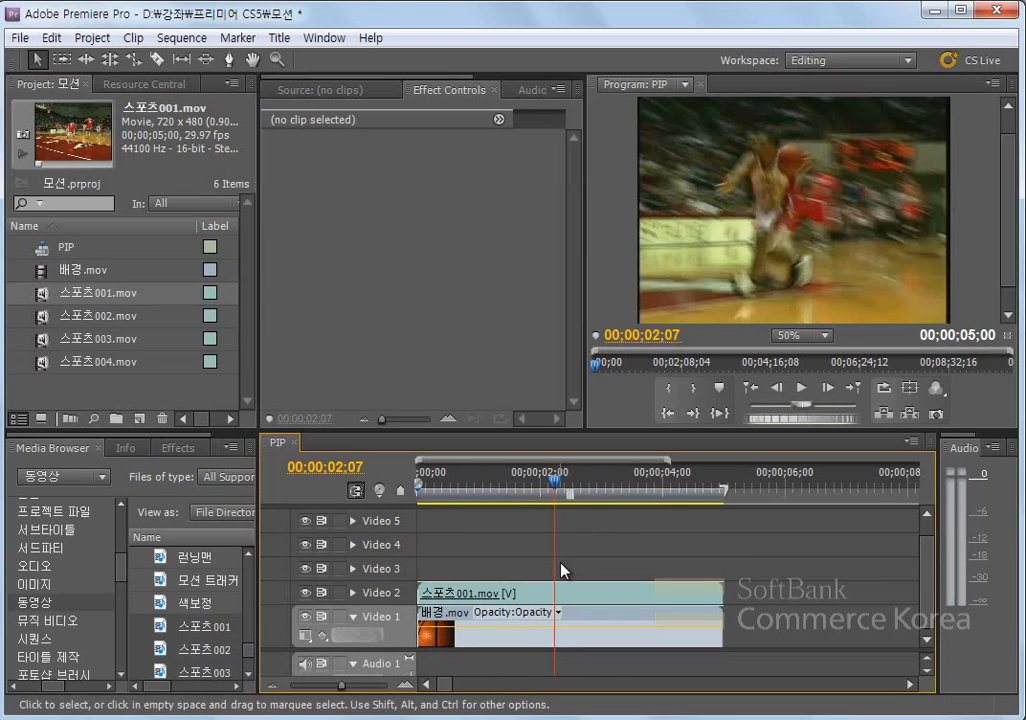
- Stack 스포츠002.mov on Video 3, 스포츠003.mov on Video 4 and 스포츠004.mov on Video 5, all starting at the sequence's beginning
{"action": "left_click_drag", "start_coordinate": [45, 326], "coordinate": [424, 581]}
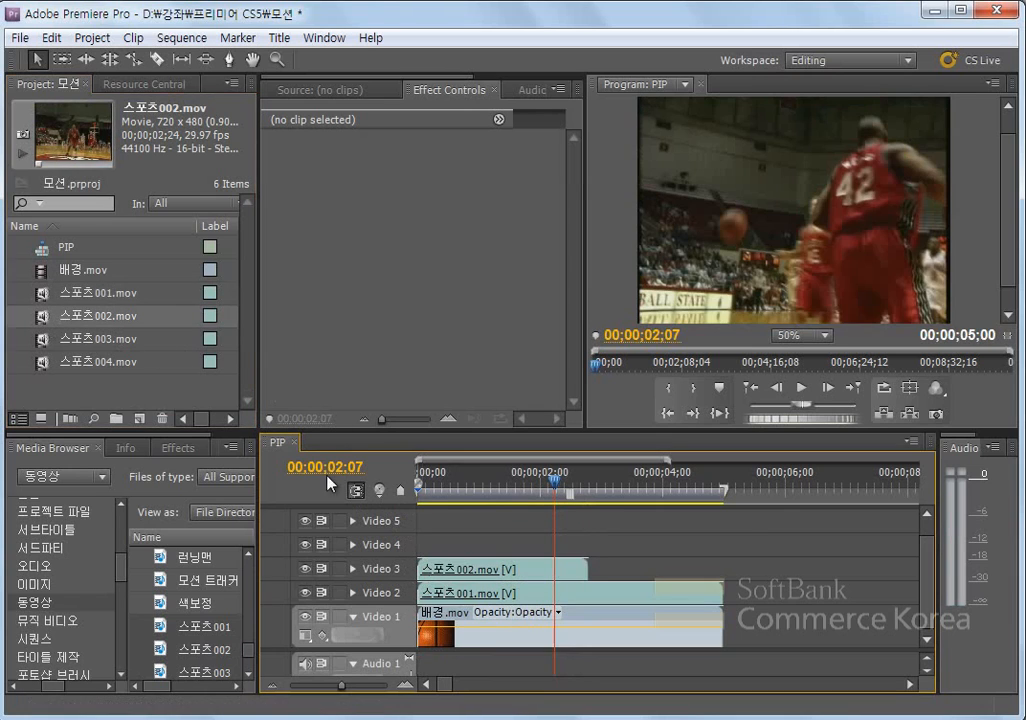
{"action": "left_click_drag", "start_coordinate": [42, 338], "coordinate": [420, 563]}
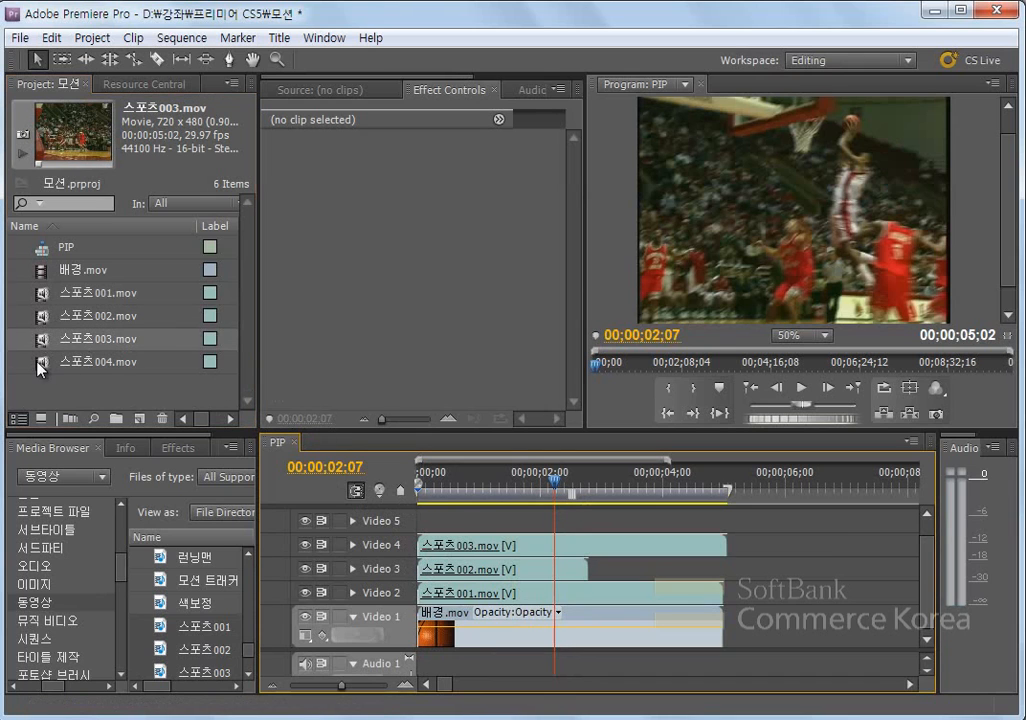
{"action": "left_click_drag", "start_coordinate": [42, 368], "coordinate": [429, 548]}
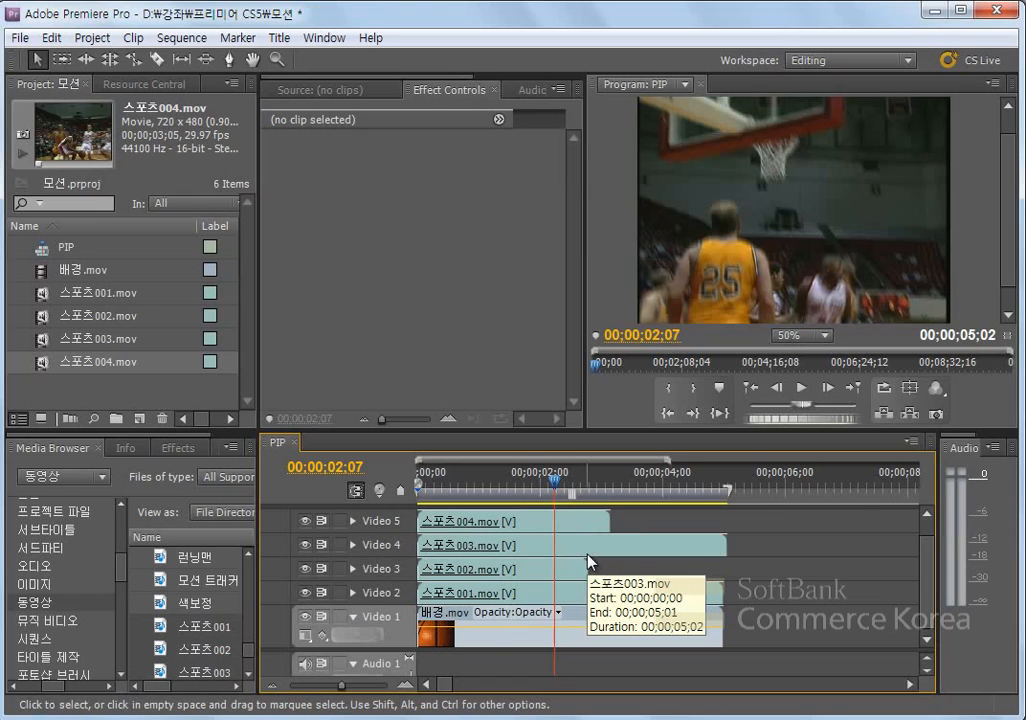
- Select 스포츠004.mov on Video 5 and reduce its Motion scale to 40
{"action": "left_click", "coordinate": [437, 521]}
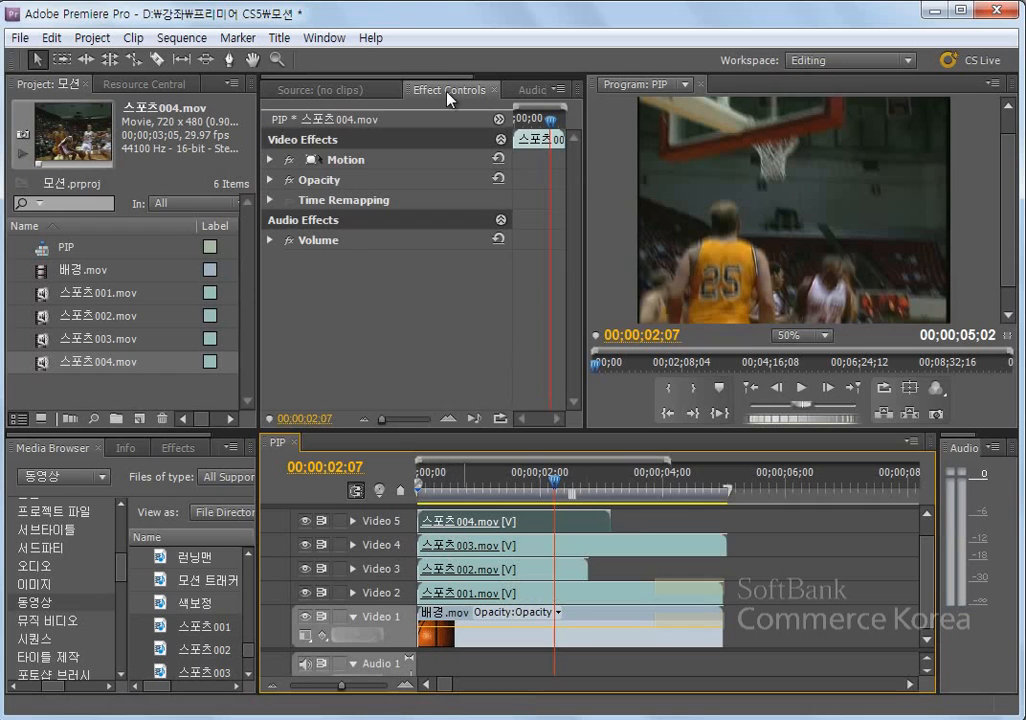
{"action": "left_click", "coordinate": [352, 161]}
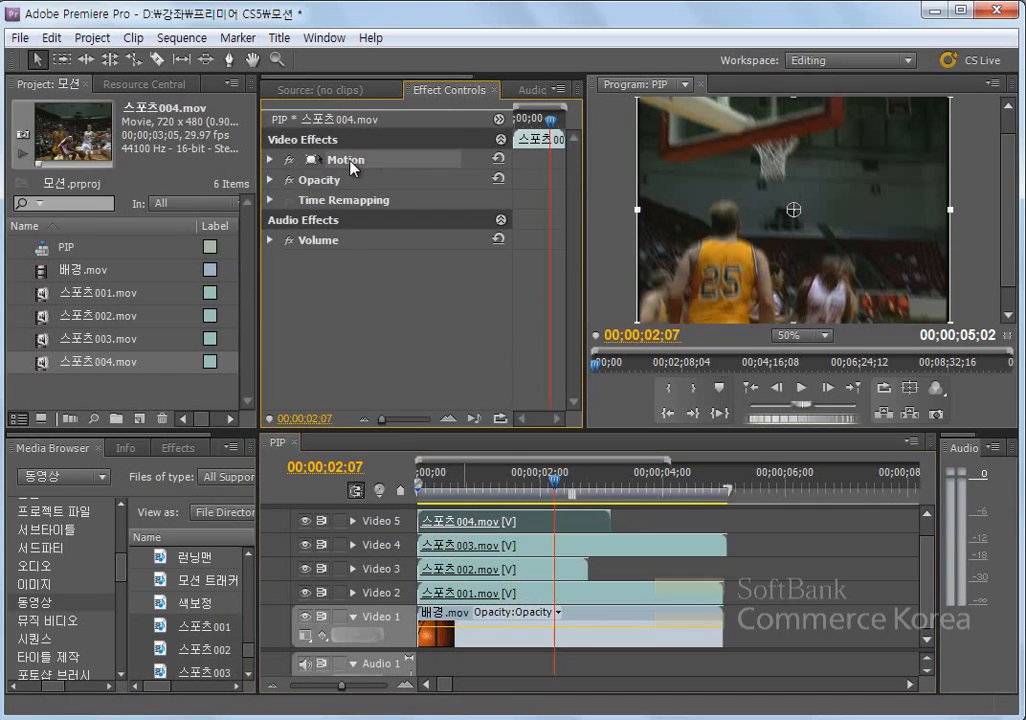
{"action": "left_click", "coordinate": [269, 161]}
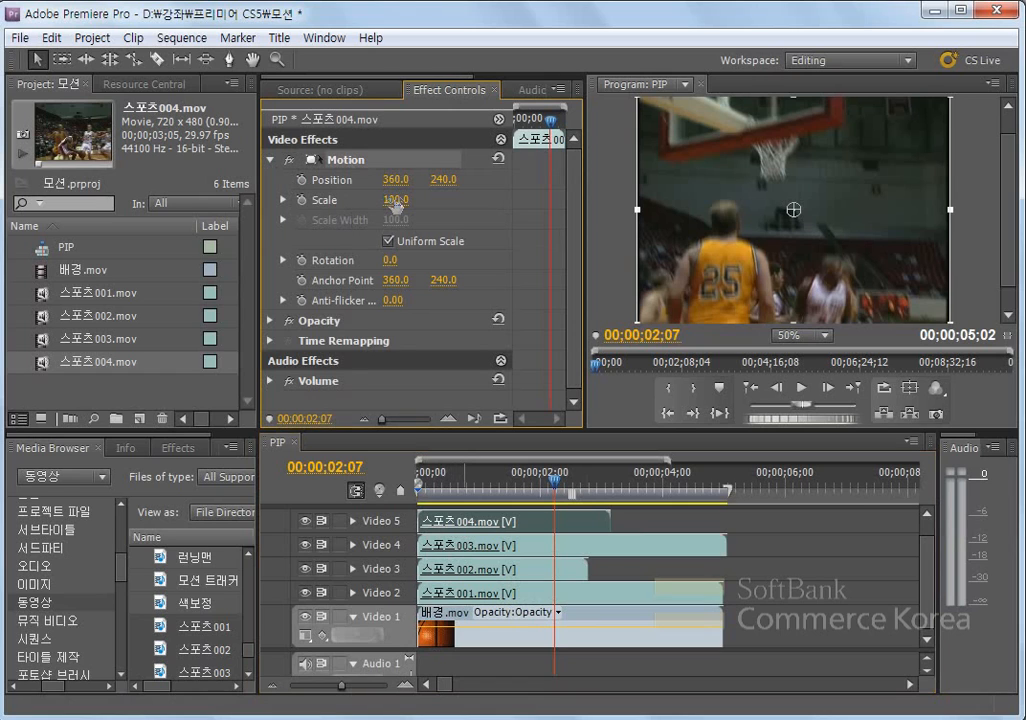
{"action": "left_click_drag", "start_coordinate": [370, 204], "coordinate": [408, 203]}
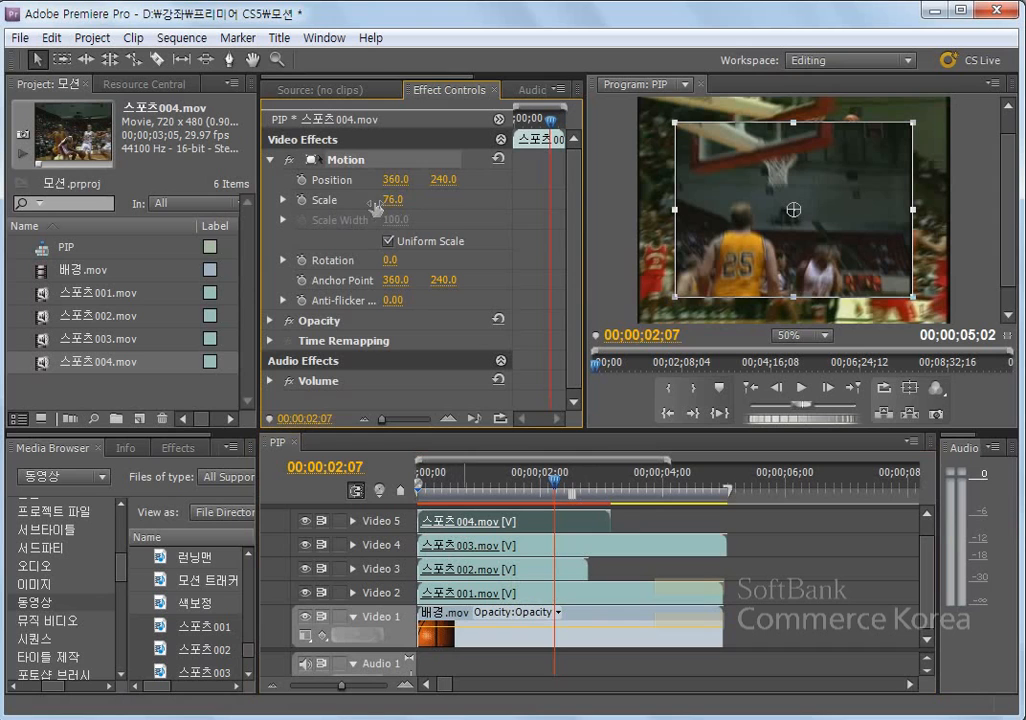
{"action": "left_click", "coordinate": [394, 200]}
{"action": "left_click", "coordinate": [284, 201]}
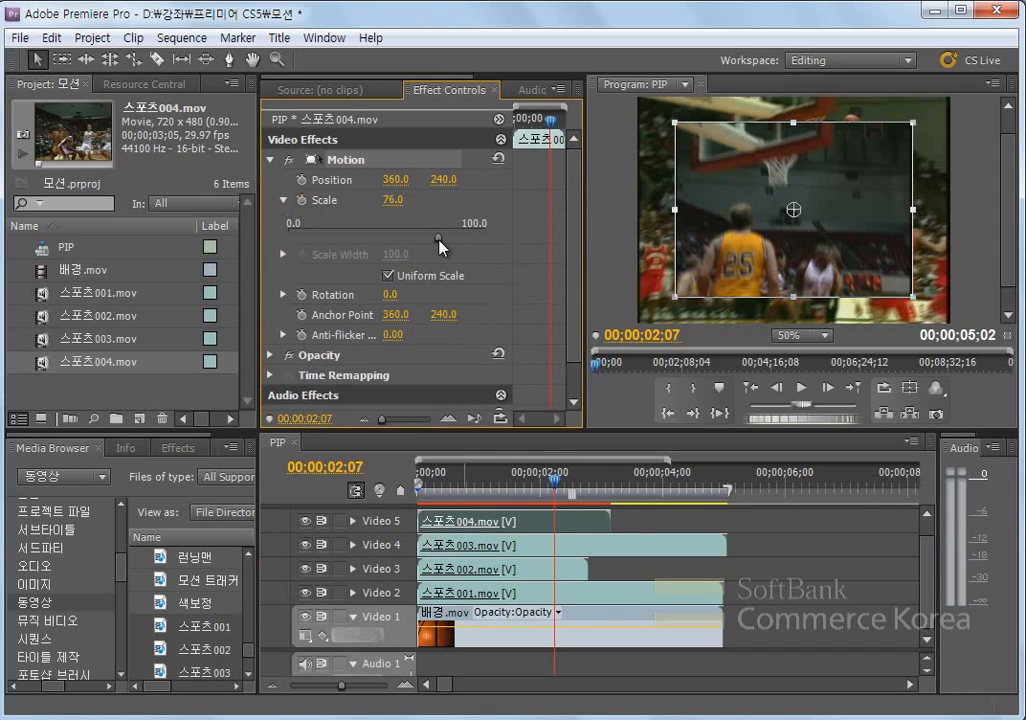
{"action": "left_click_drag", "start_coordinate": [433, 236], "coordinate": [356, 237]}
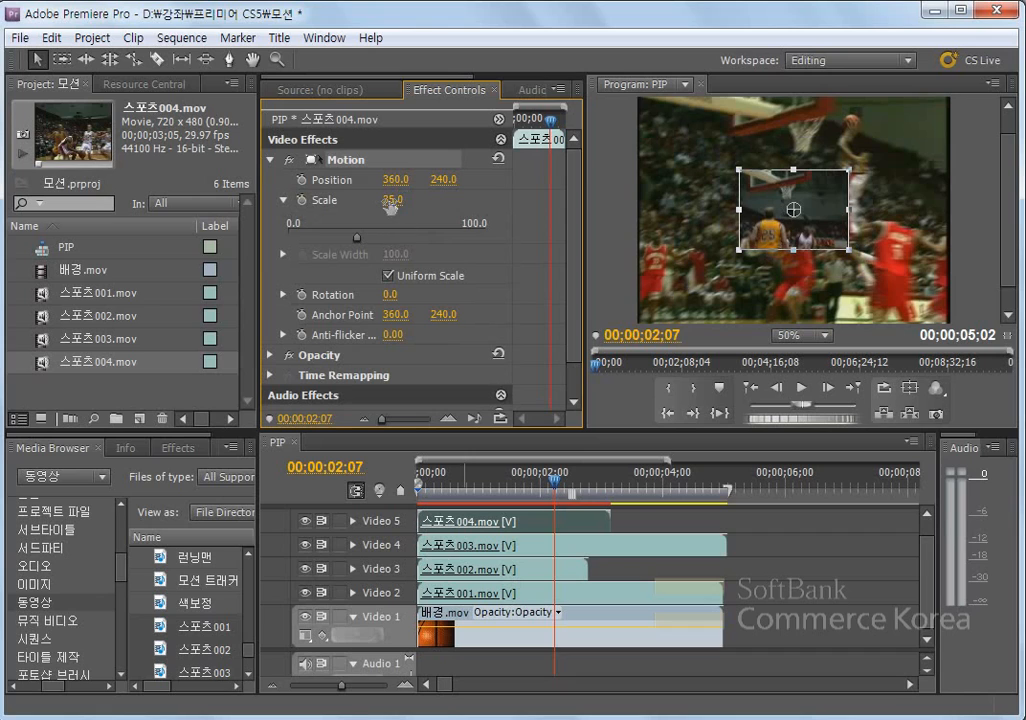
{"action": "left_click", "coordinate": [390, 202]}
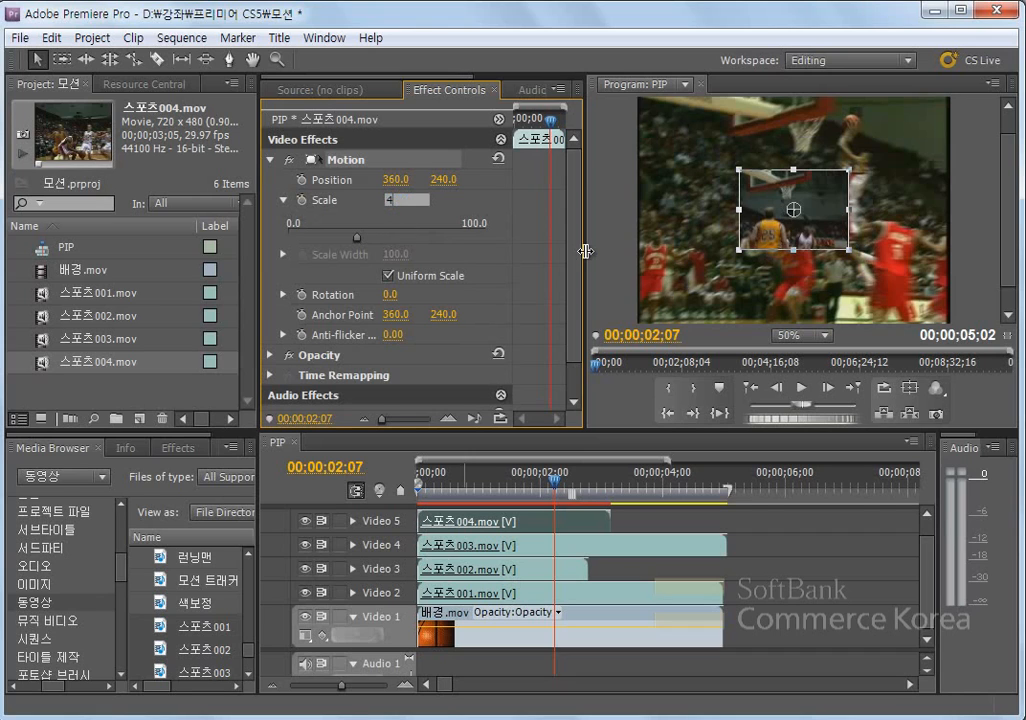
{"action": "type", "text": "40"}
{"action": "key", "text": "Return"}
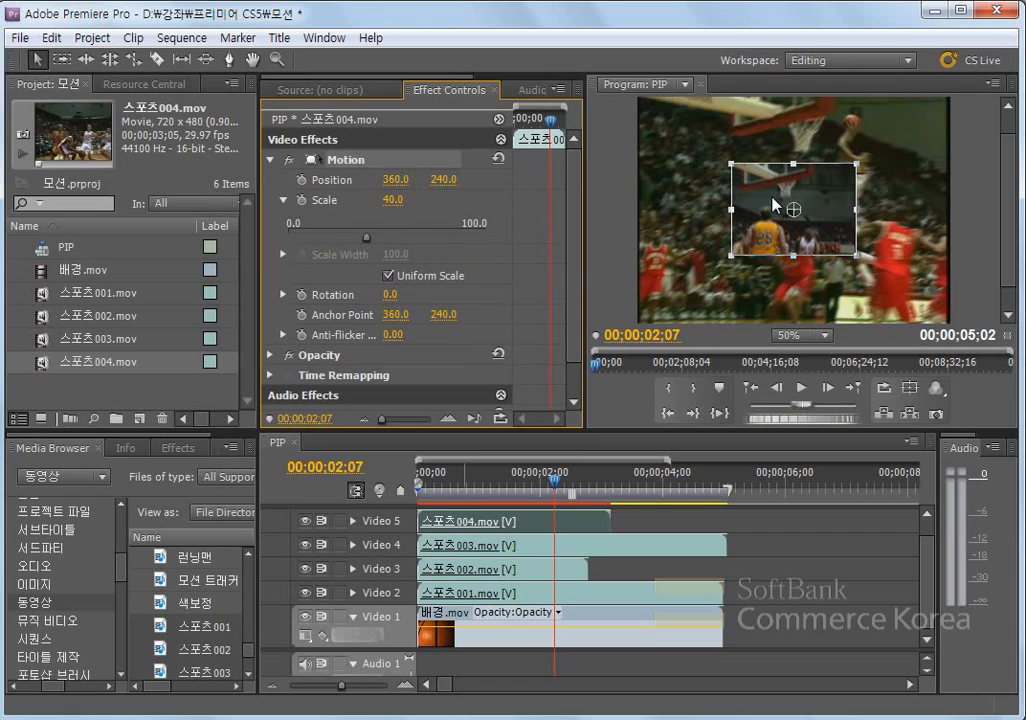
- Move the scaled-down 스포츠004.mov into the upper-left area of the program picture, at about position 190.5, 136.0
{"action": "mouse_move", "coordinate": [754, 201]}
{"action": "left_mouse_down"}
{"action": "mouse_move", "coordinate": [727, 167]}
{"action": "mouse_move", "coordinate": [747, 196]}
{"action": "left_mouse_up"}
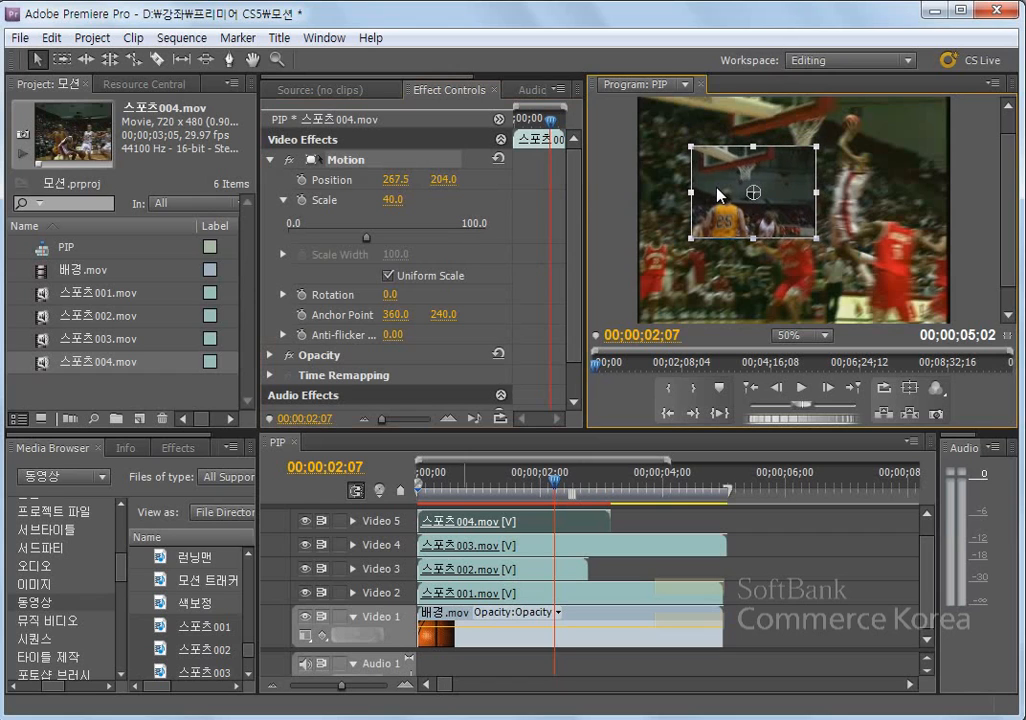
{"action": "left_click", "coordinate": [351, 162]}
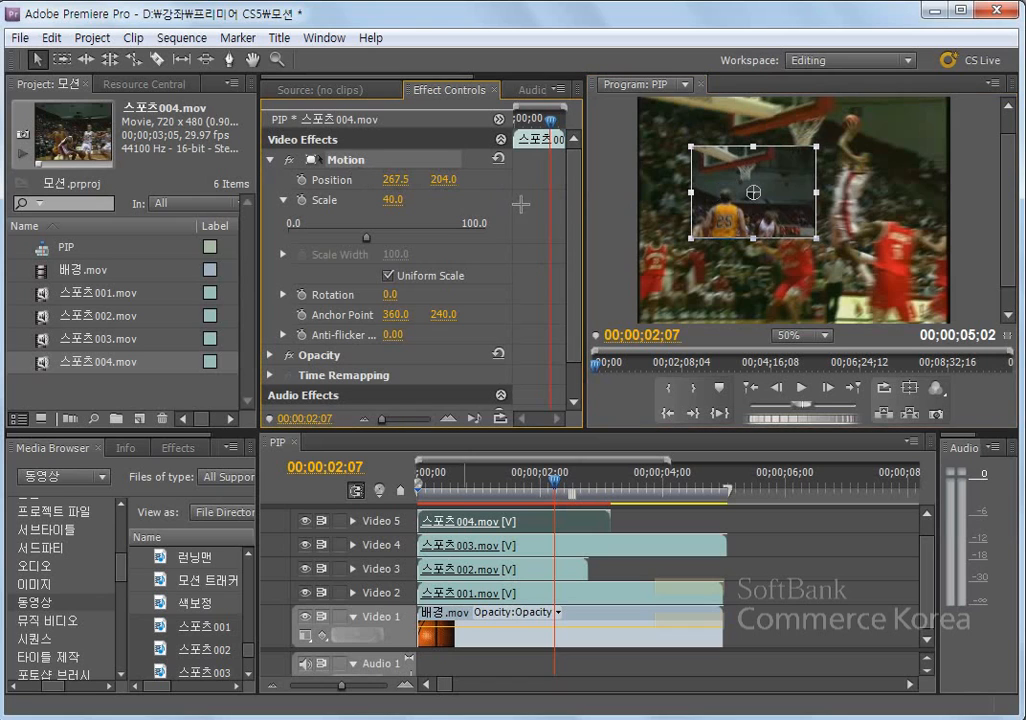
{"action": "left_click", "coordinate": [503, 206]}
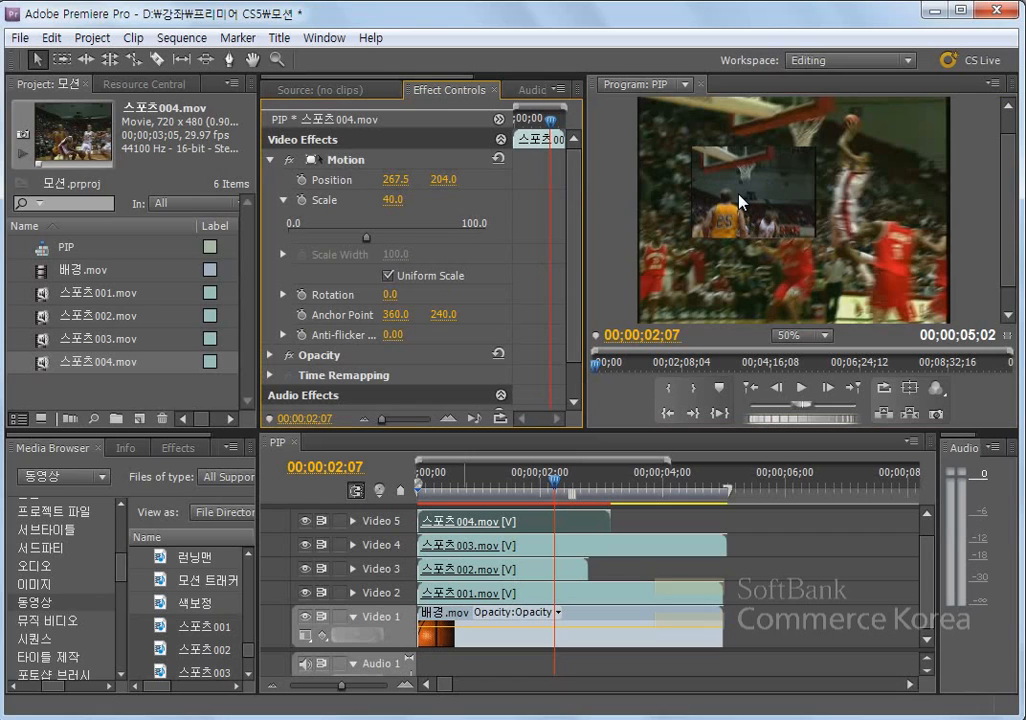
{"action": "left_click", "coordinate": [340, 161]}
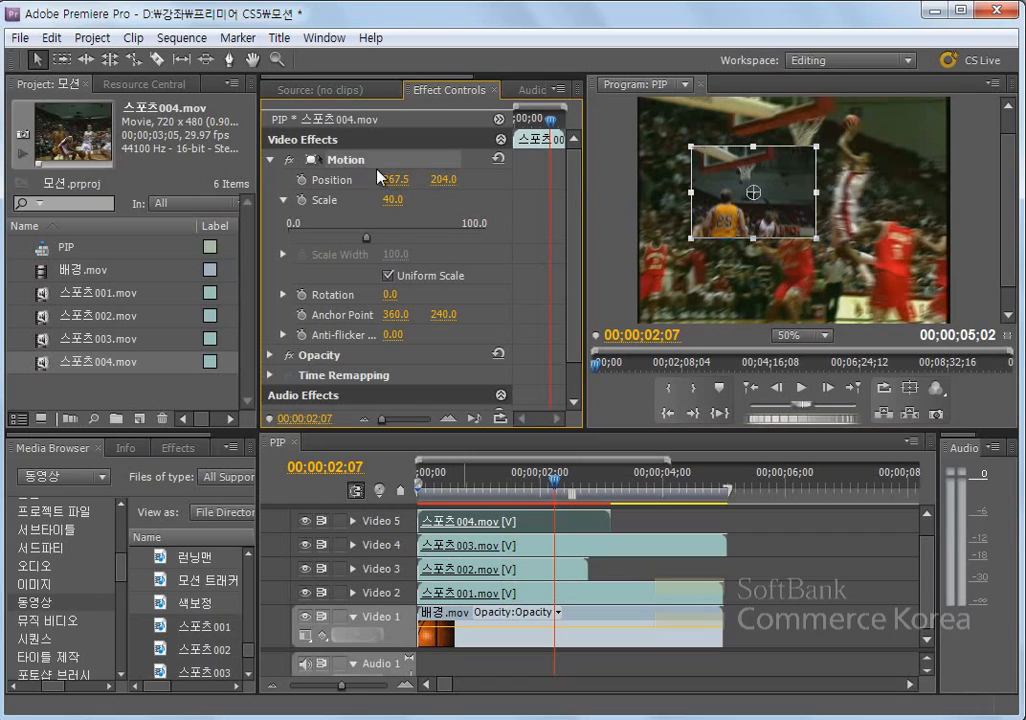
{"action": "left_click_drag", "start_coordinate": [725, 200], "coordinate": [693, 170]}
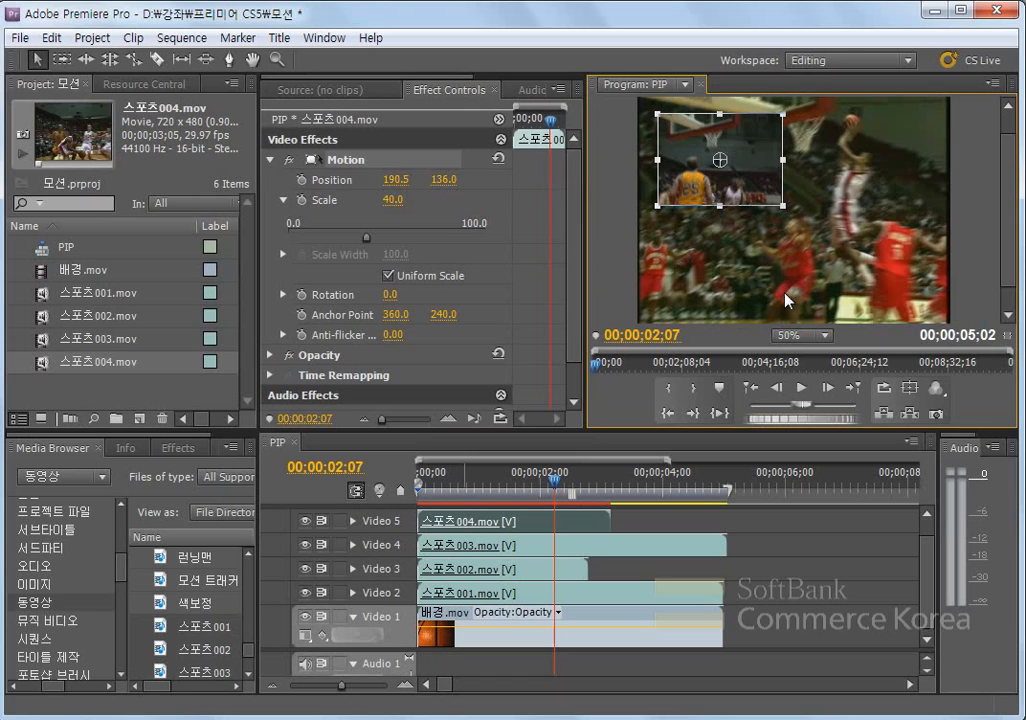
- Set the scale of 스포츠004.mov to 35 and reposition it at about 219.1, 140.0
{"action": "left_click", "coordinate": [393, 200]}
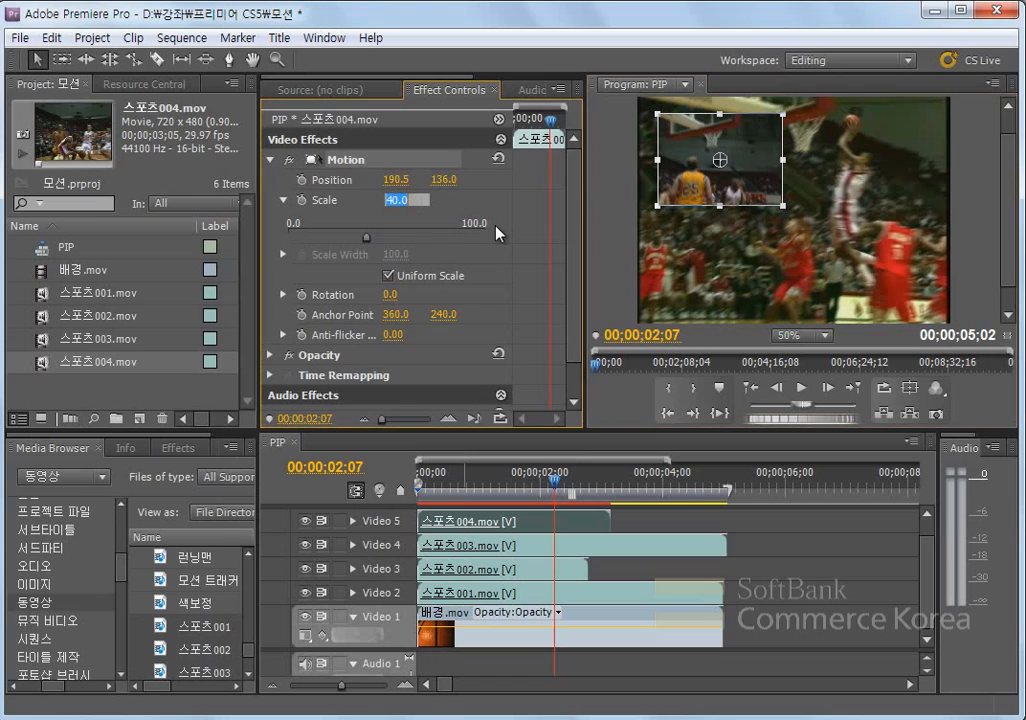
{"action": "type", "text": "35"}
{"action": "key", "text": "Return"}
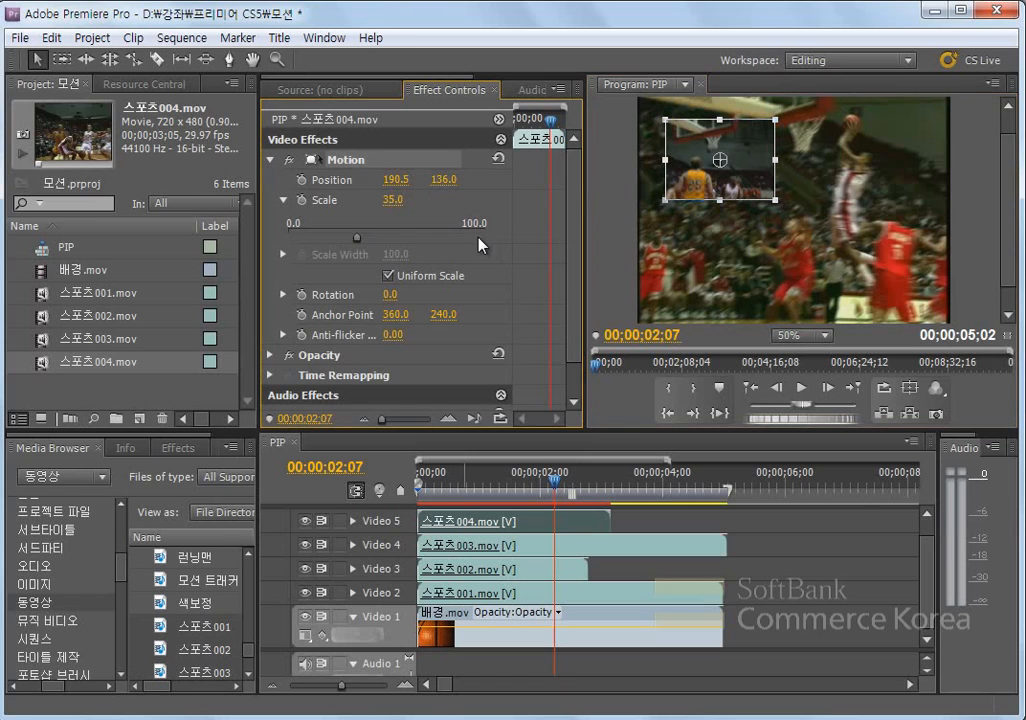
{"action": "left_click_drag", "start_coordinate": [693, 187], "coordinate": [707, 188]}
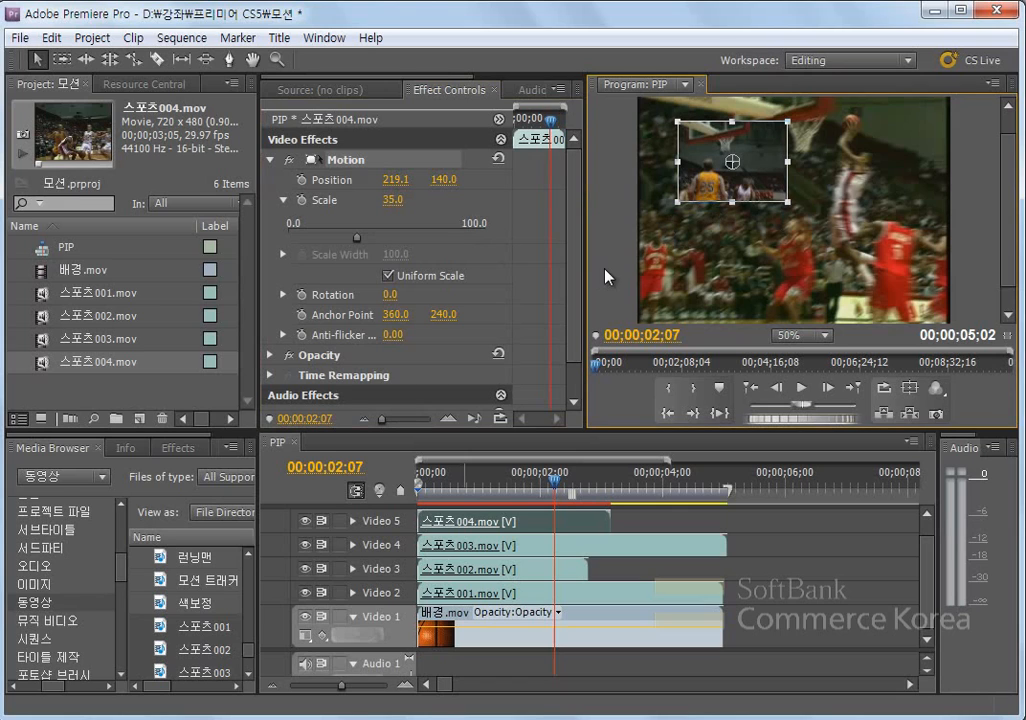
- Scale 스포츠003.mov on Video 4 to 35 and move it to the picture's upper-right area, at about 525.1, 138.0
{"action": "left_click", "coordinate": [483, 556]}
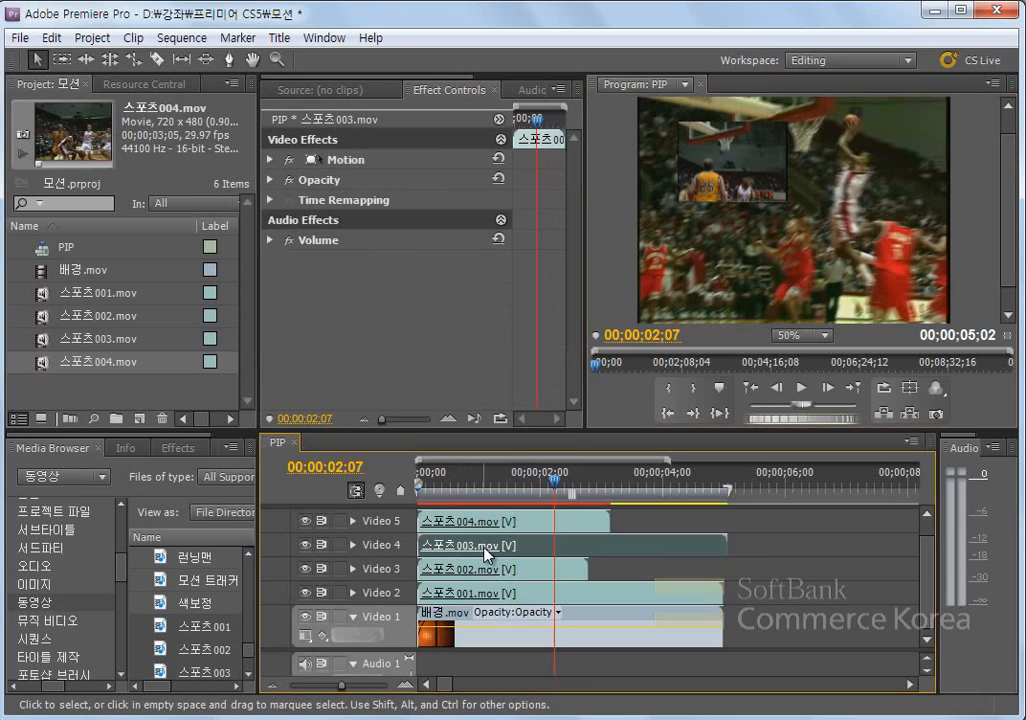
{"action": "left_click", "coordinate": [350, 162]}
{"action": "left_click", "coordinate": [270, 160]}
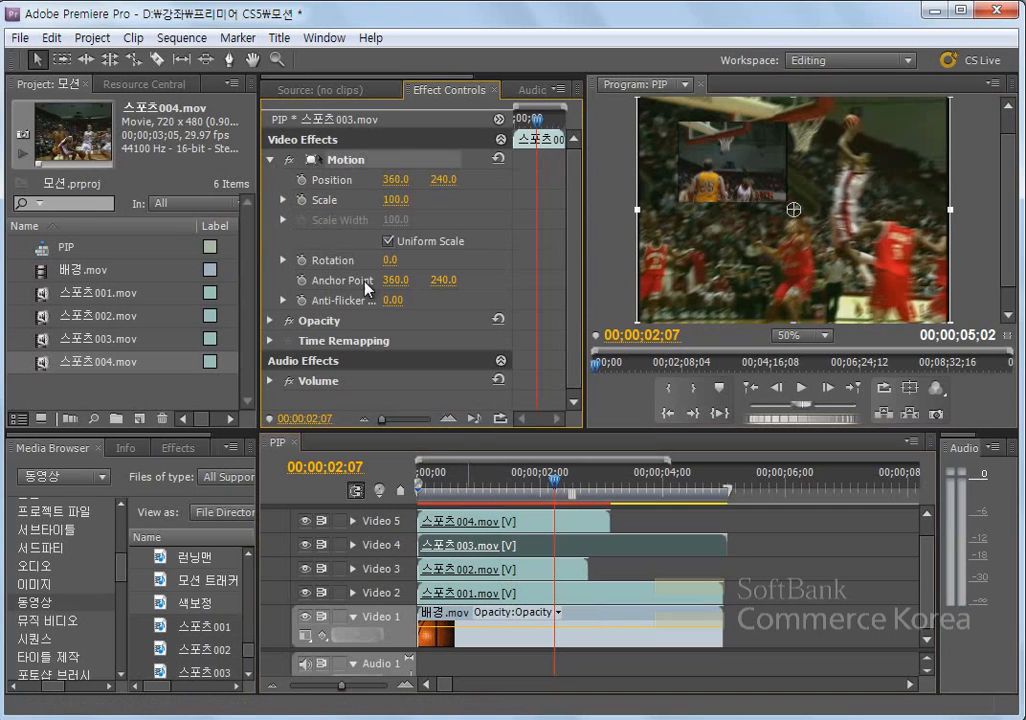
{"action": "left_click", "coordinate": [391, 201]}
{"action": "type", "text": "35"}
{"action": "key", "text": "Return"}
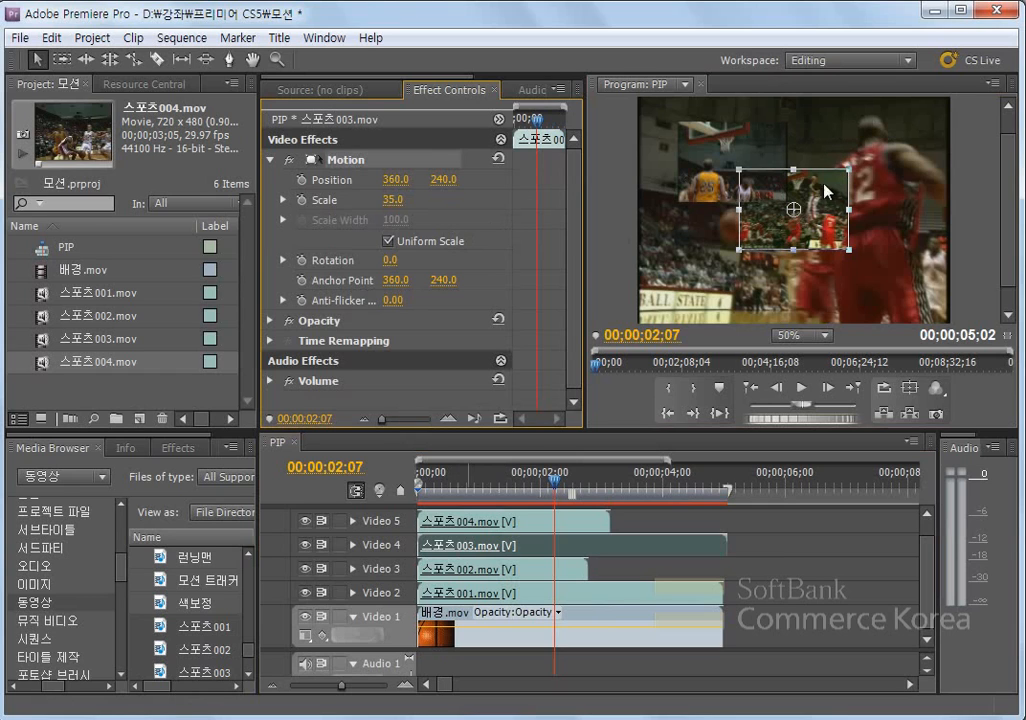
{"action": "left_click_drag", "start_coordinate": [763, 236], "coordinate": [835, 188]}
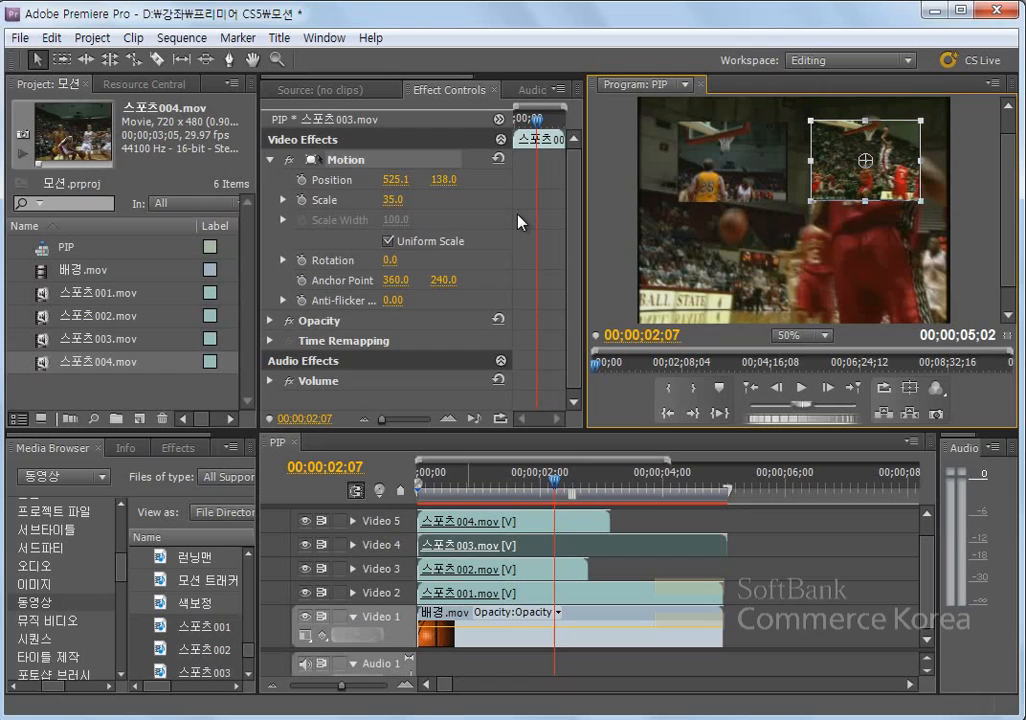
- Copy the attributes of 스포츠004.mov onto 스포츠003.mov and set the horizontal position of 스포츠003.mov to 507.1
{"action": "left_click", "coordinate": [487, 525]}
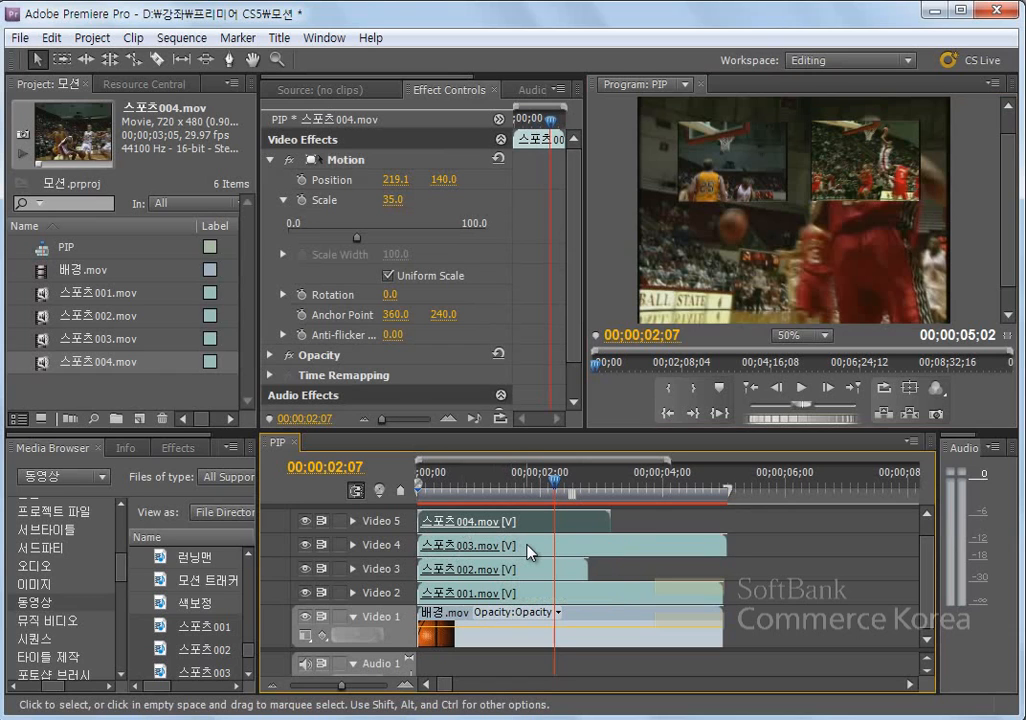
{"action": "left_click", "coordinate": [530, 552]}
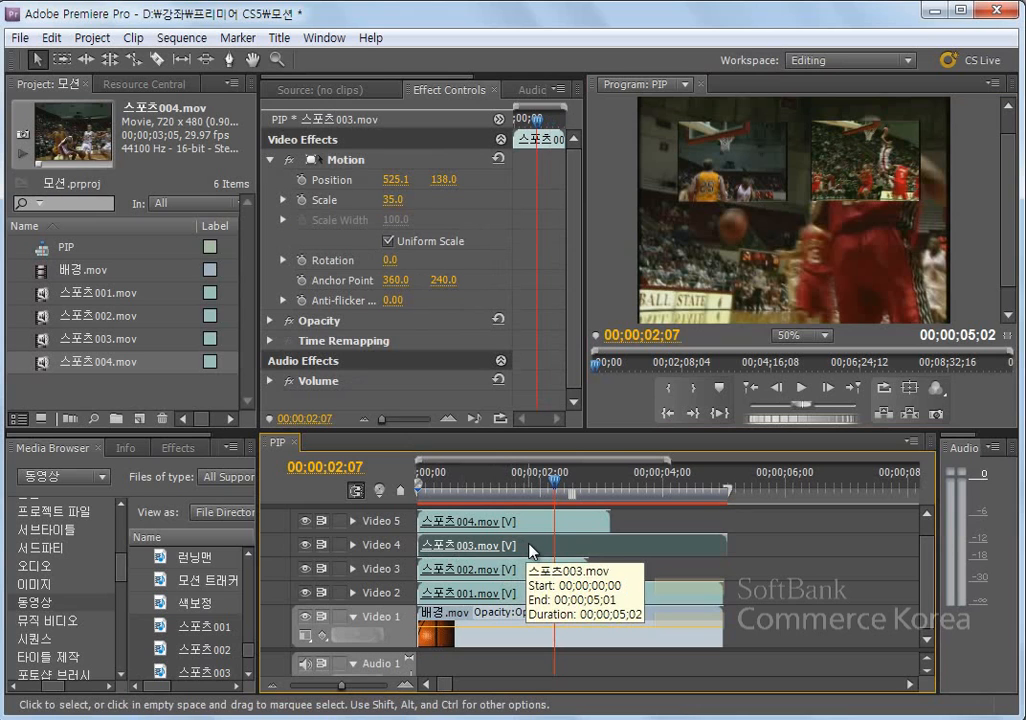
{"action": "left_click", "coordinate": [50, 38]}
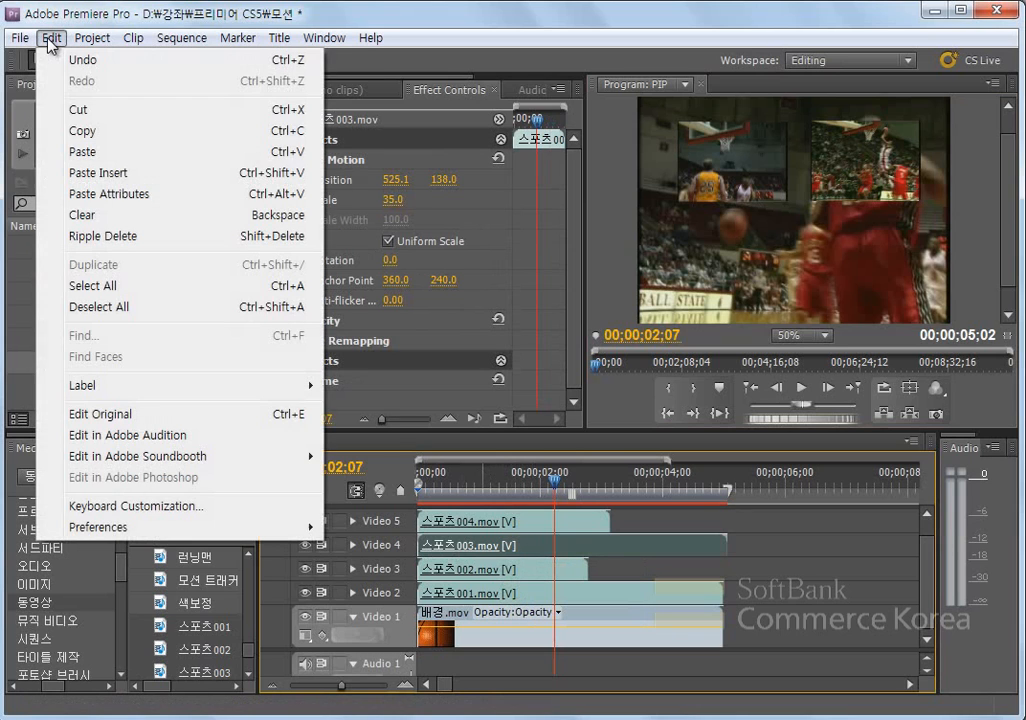
{"action": "left_click", "coordinate": [123, 198]}
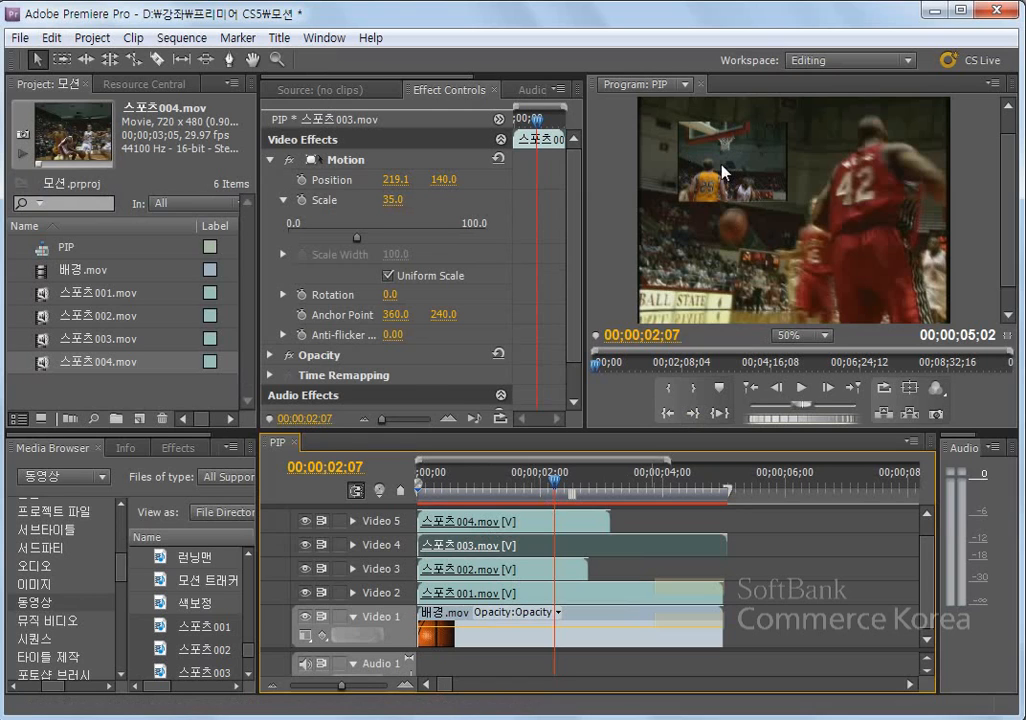
{"action": "left_click_drag", "start_coordinate": [395, 179], "coordinate": [679, 188]}
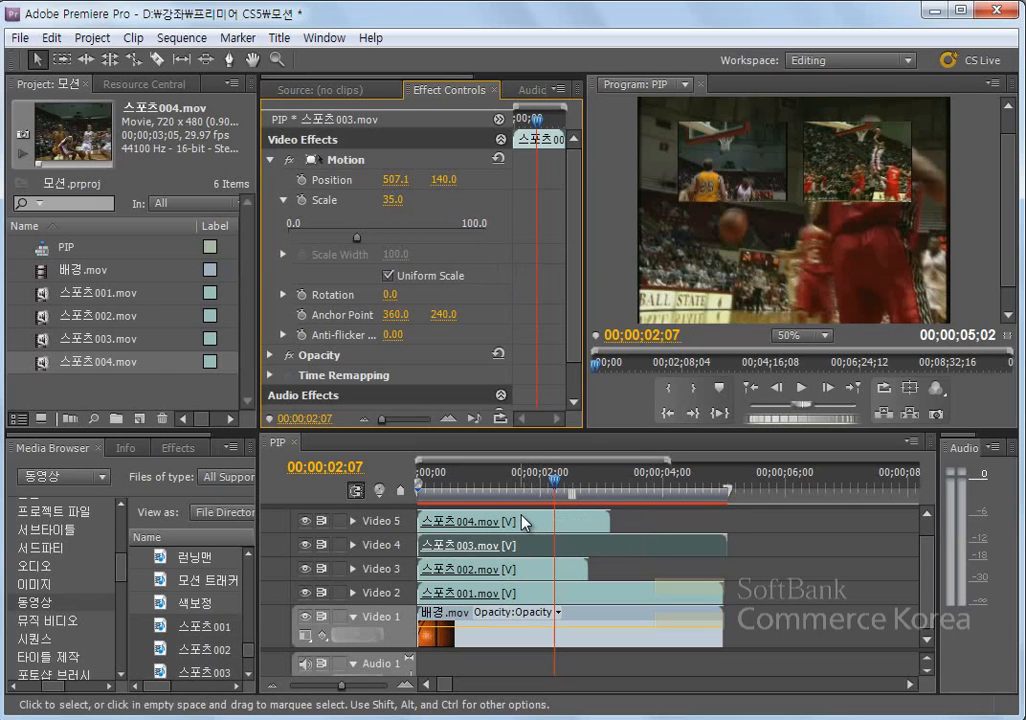
- Paste the copied attributes onto 스포츠002.mov on Video 3 and set its vertical position to 349.0
{"action": "left_click", "coordinate": [511, 577]}
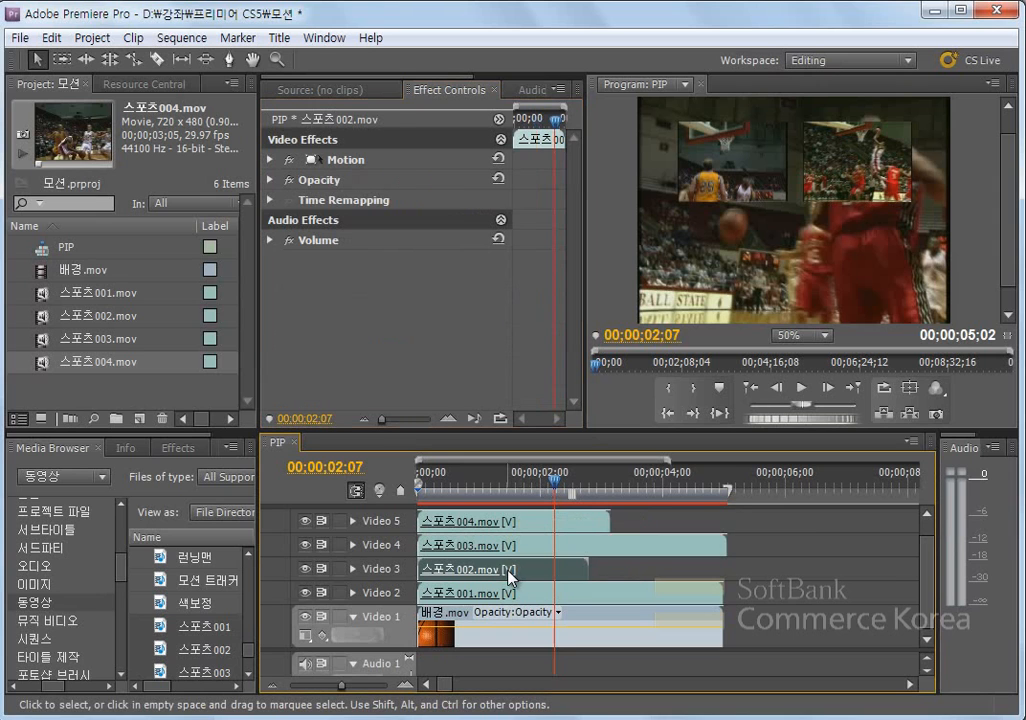
{"action": "left_click", "coordinate": [50, 37]}
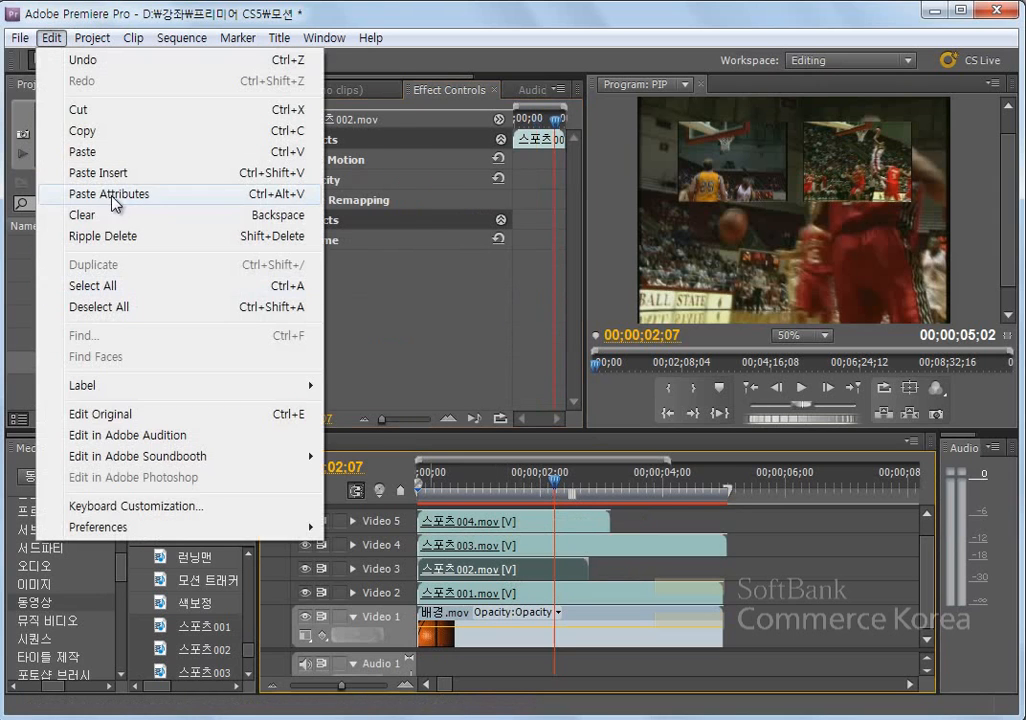
{"action": "left_click", "coordinate": [110, 194]}
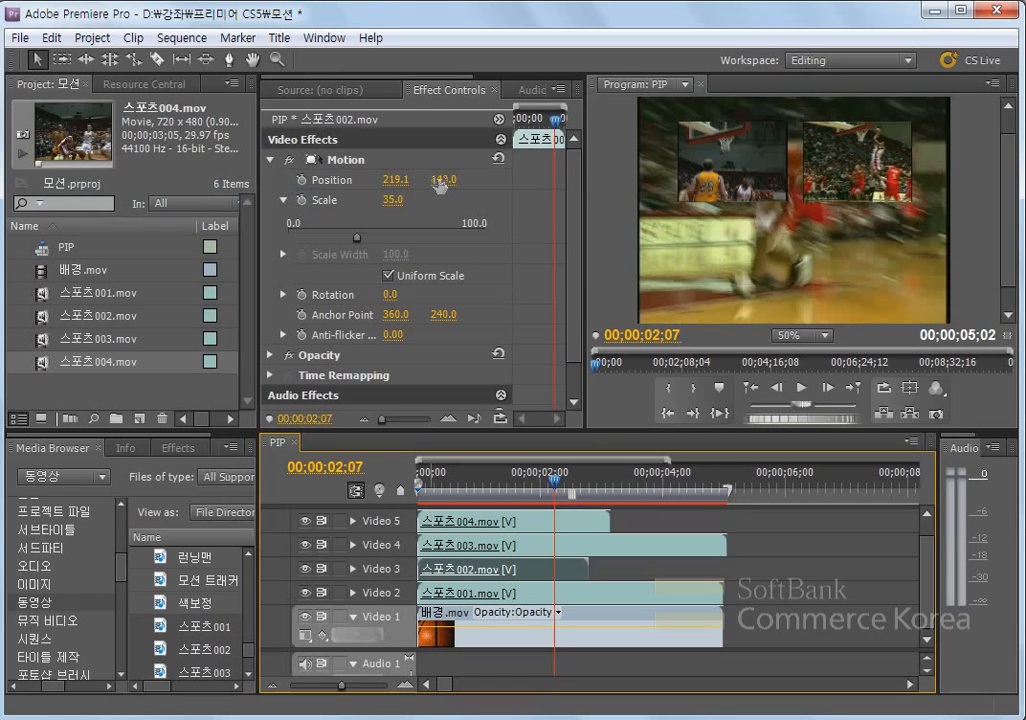
{"action": "mouse_move", "coordinate": [440, 182]}
{"action": "left_mouse_down"}
{"action": "mouse_move", "coordinate": [643, 172]}
{"action": "mouse_move", "coordinate": [449, 179]}
{"action": "left_mouse_up"}
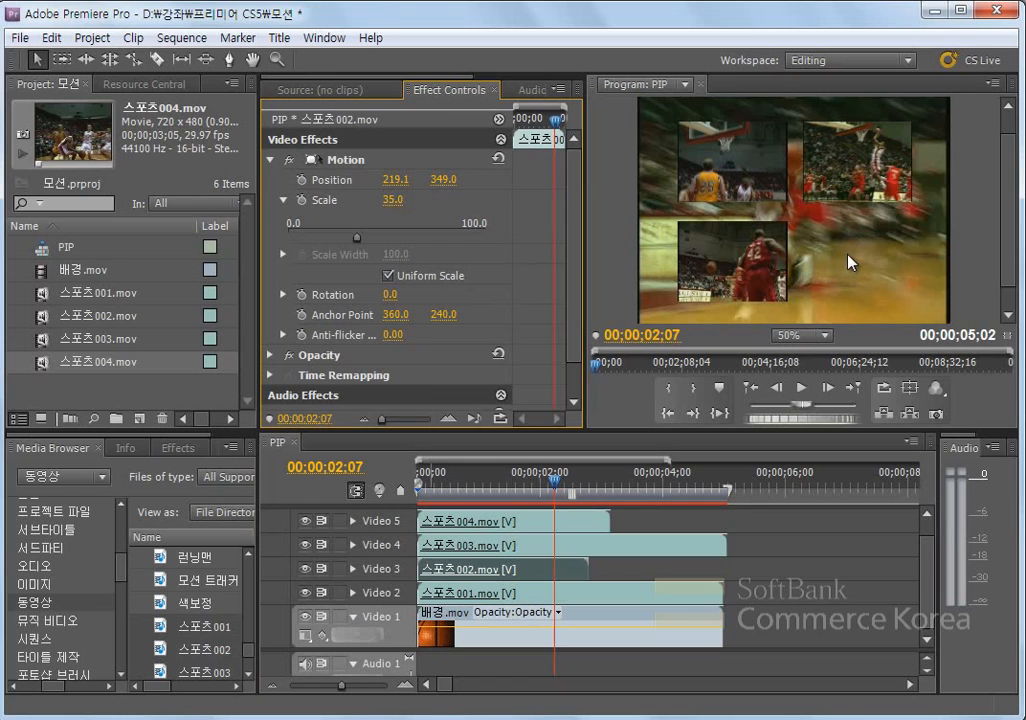
- Copy 스포츠002.mov and paste its attributes onto 스포츠001.mov on Video 2
{"action": "left_click", "coordinate": [476, 569]}
{"action": "key", "text": "ctrl+c"}
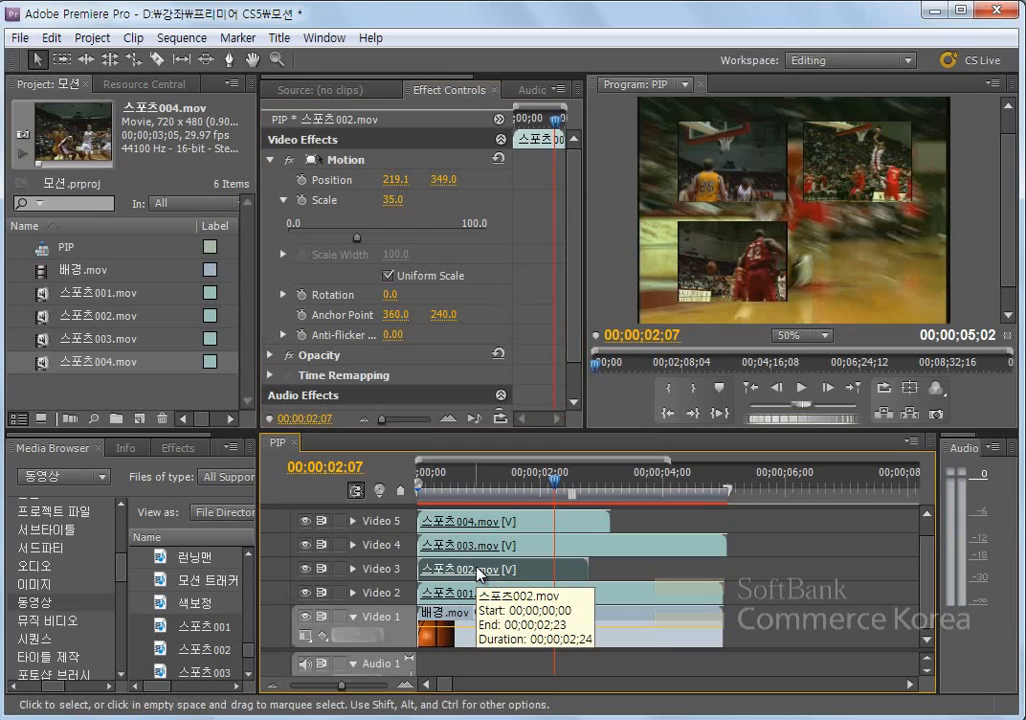
{"action": "left_click", "coordinate": [466, 592]}
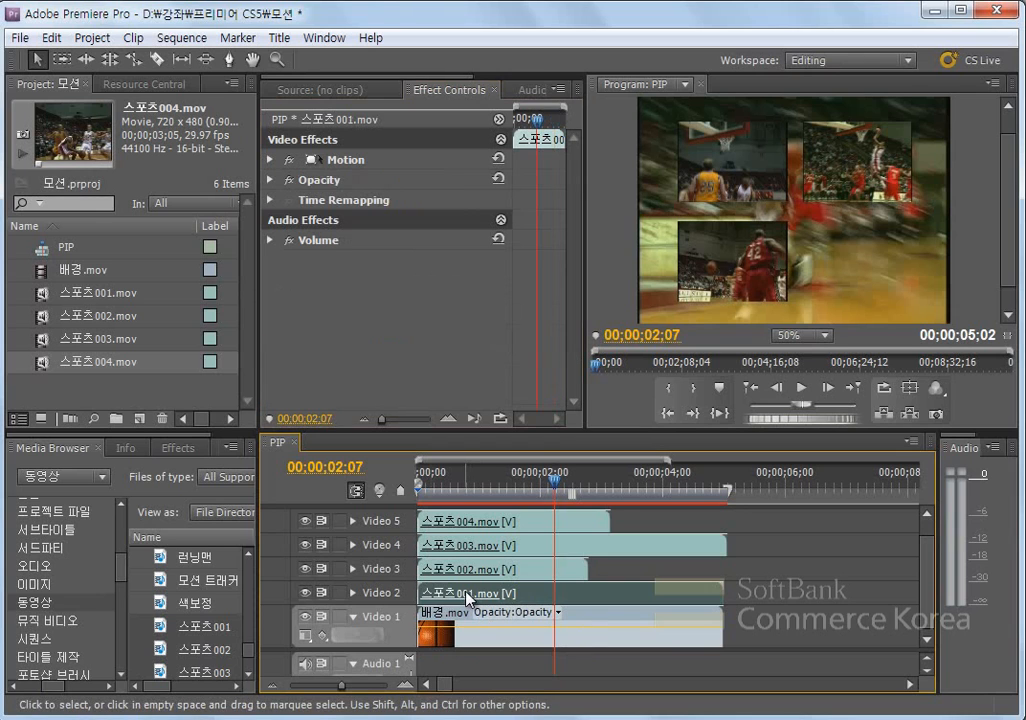
{"action": "left_click", "coordinate": [51, 38]}
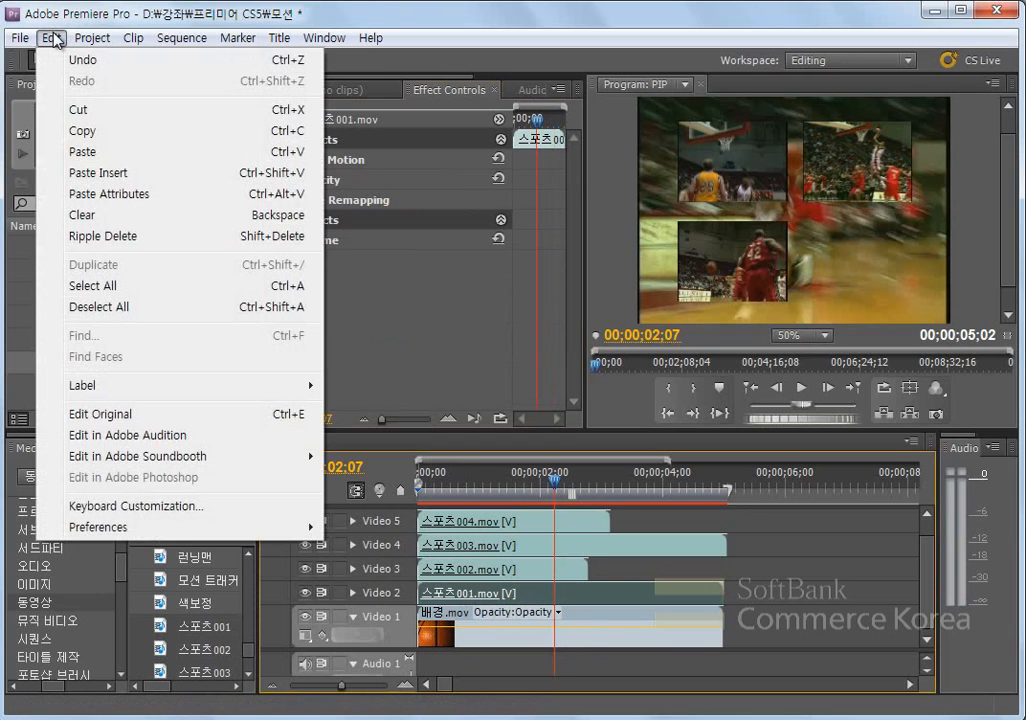
{"action": "left_click", "coordinate": [104, 195]}
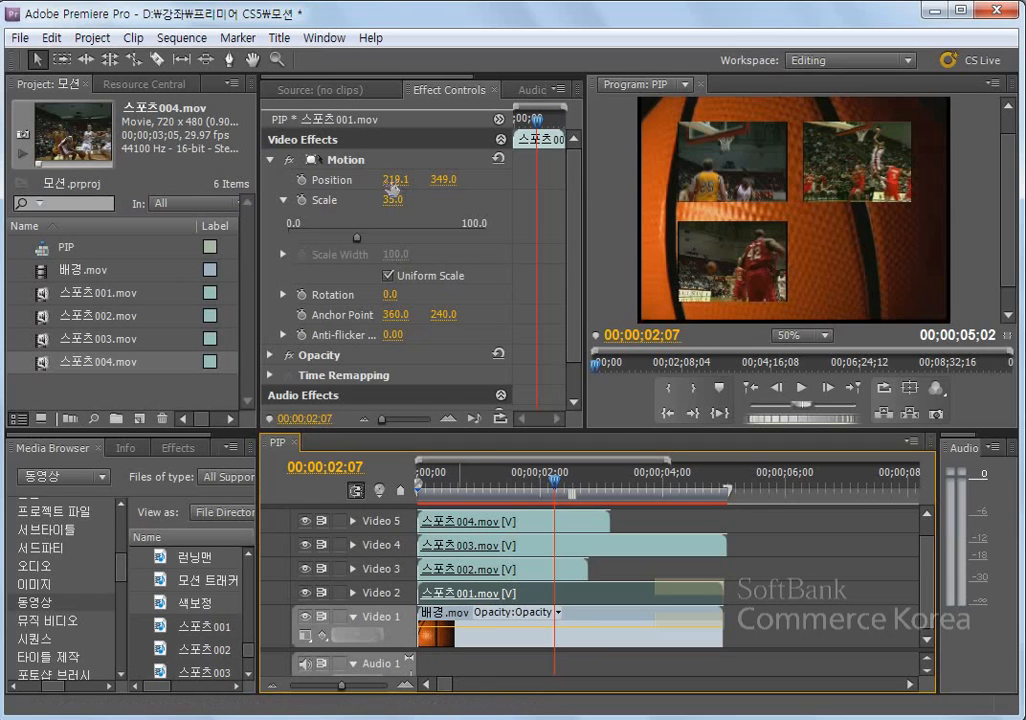
- Set the horizontal position of 스포츠001.mov to 507.1 and preview the four-picture layout by scrubbing to 00;00;02;11
{"action": "left_click_drag", "start_coordinate": [392, 187], "coordinate": [720, 220]}
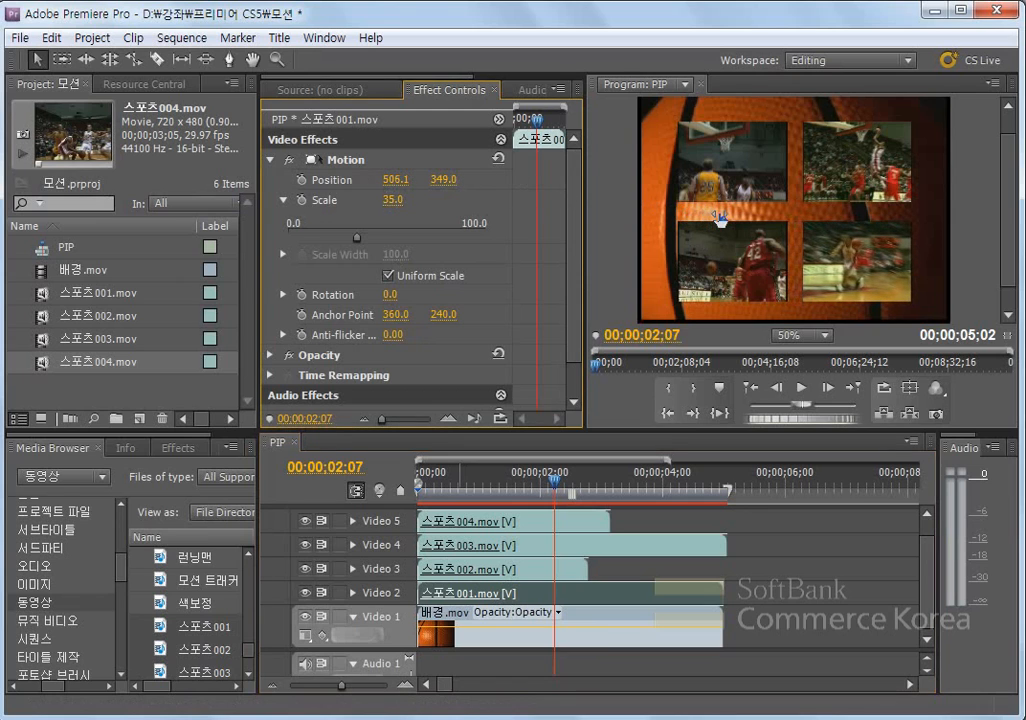
{"action": "left_click", "coordinate": [398, 179]}
{"action": "type", "text": "7.1"}
{"action": "key", "text": "Return"}
{"action": "left_click", "coordinate": [437, 482]}
{"action": "left_click_drag", "start_coordinate": [440, 483], "coordinate": [565, 490]}
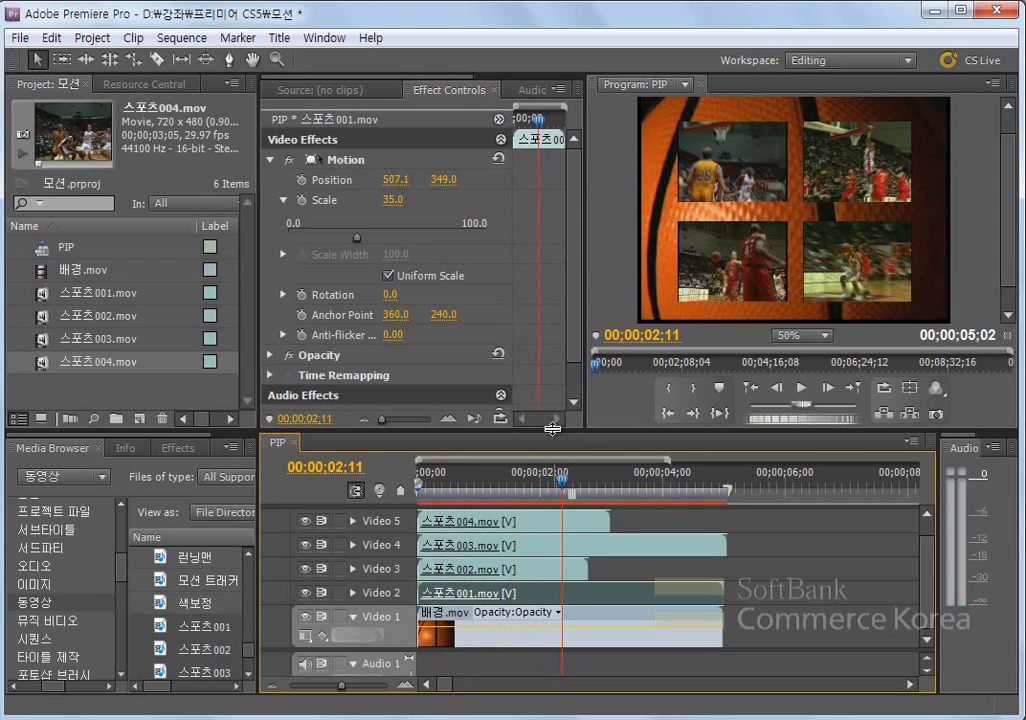
- Enlarge the timeline area and create a white (FFFFFF) 720 × 480 color matte named Color Matte
{"action": "left_click_drag", "start_coordinate": [552, 428], "coordinate": [556, 421]}
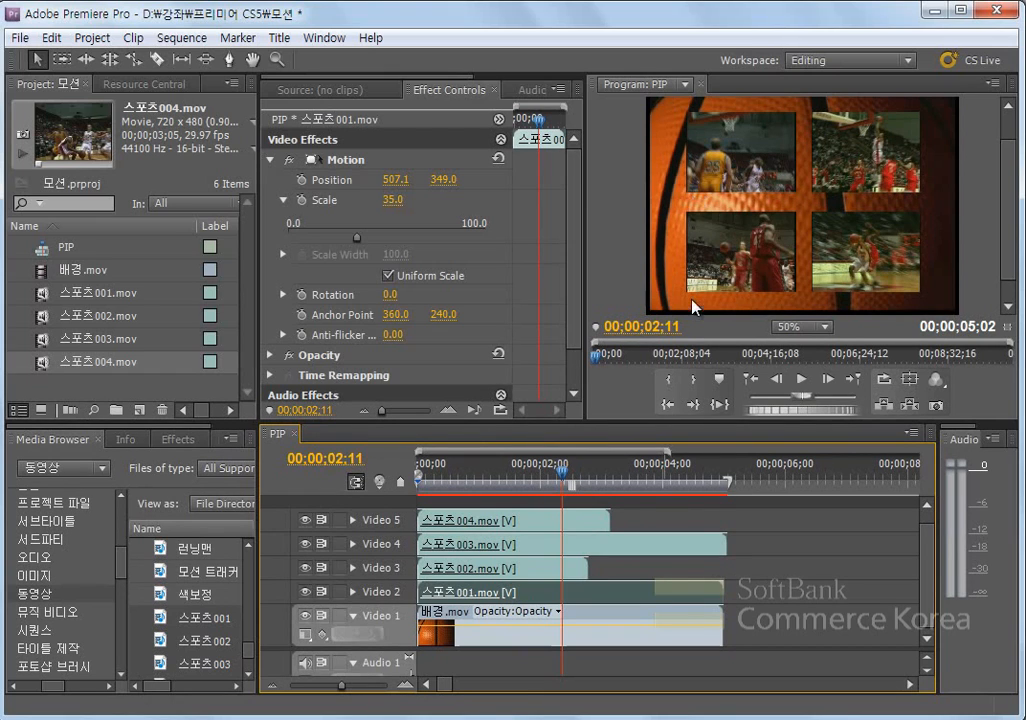
{"action": "left_click_drag", "start_coordinate": [529, 423], "coordinate": [533, 377]}
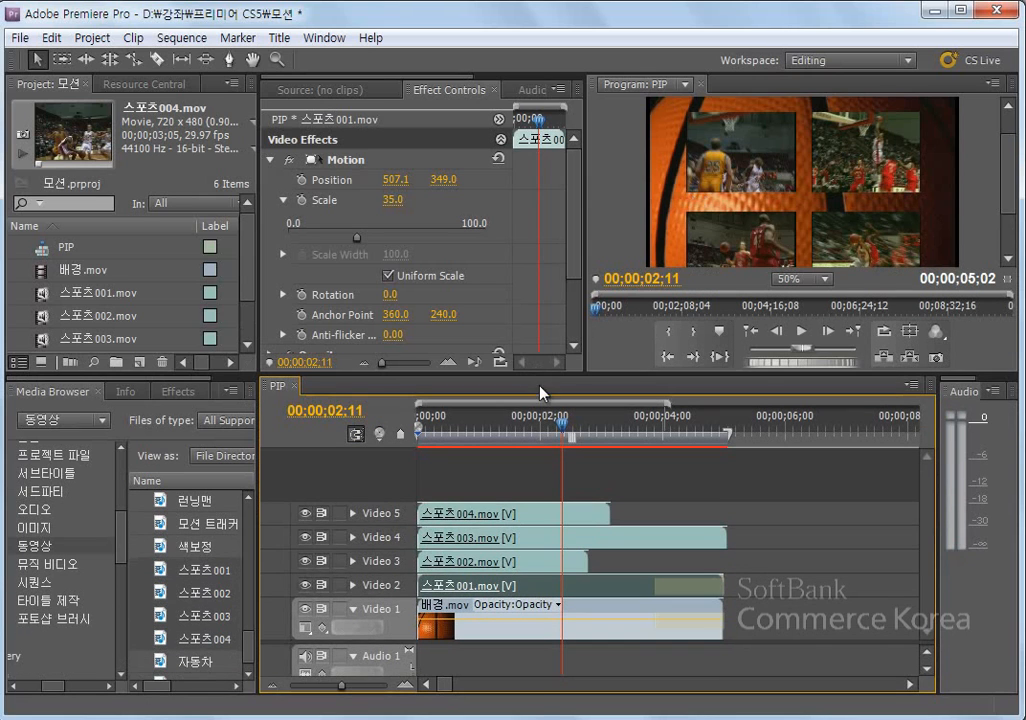
{"action": "left_click", "coordinate": [140, 362]}
{"action": "left_click", "coordinate": [200, 488]}
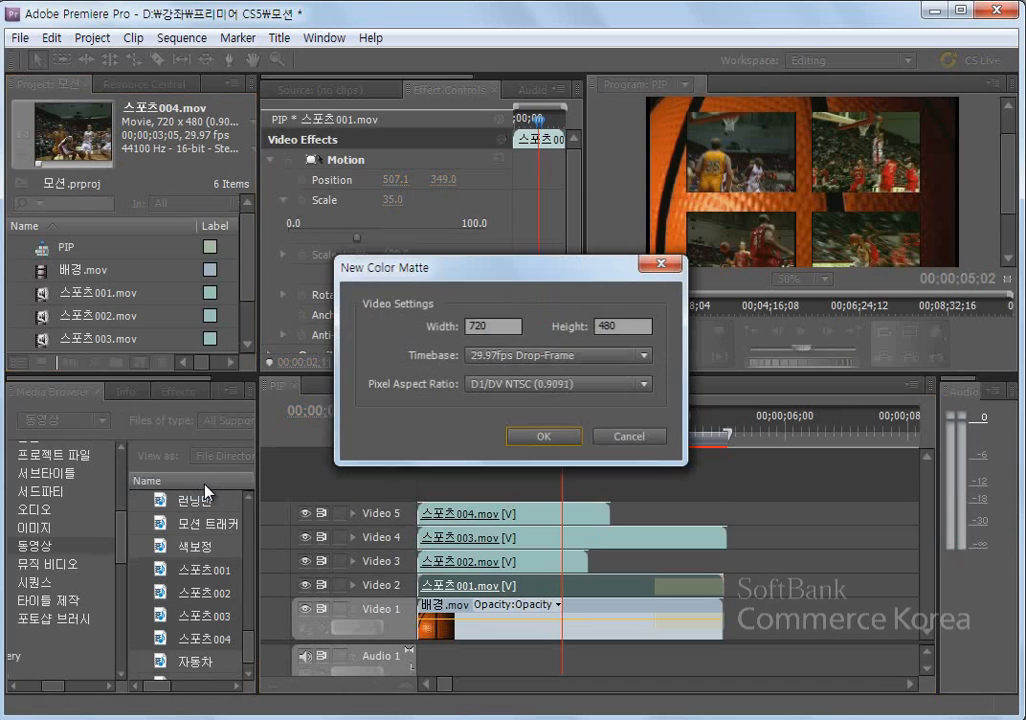
{"action": "left_click", "coordinate": [557, 440]}
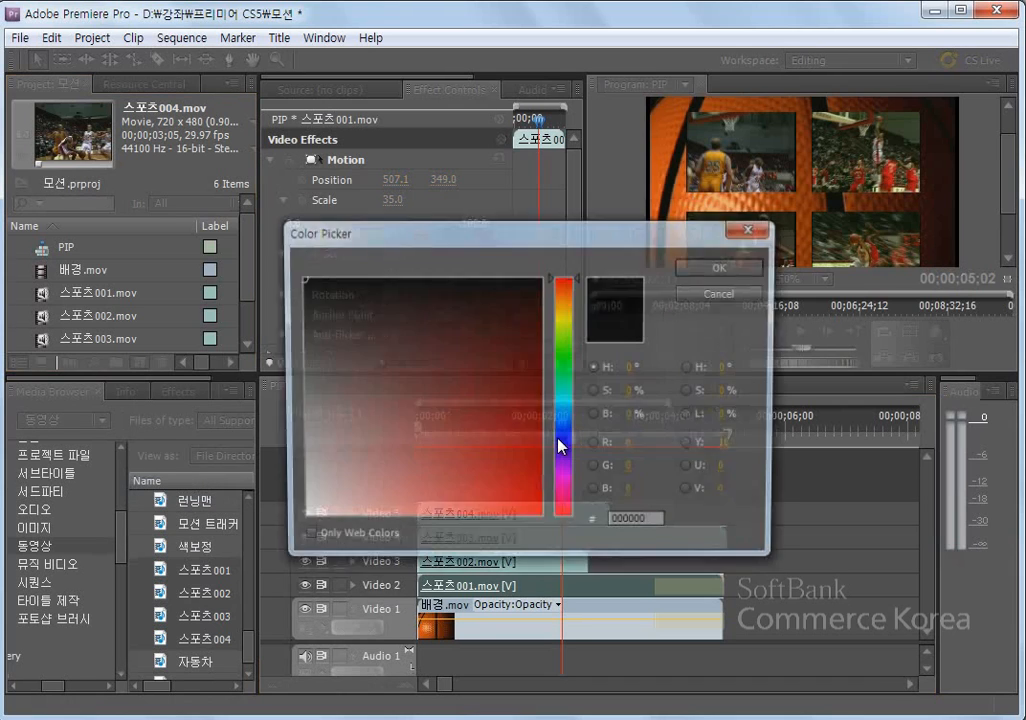
{"action": "left_click_drag", "start_coordinate": [366, 474], "coordinate": [298, 520]}
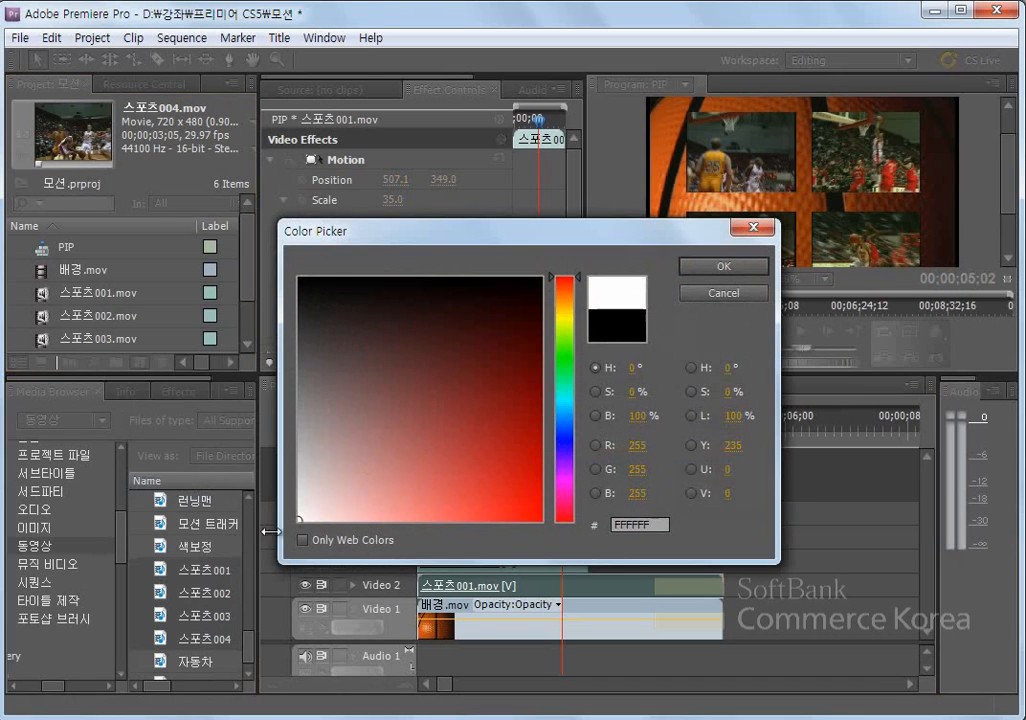
{"action": "left_click", "coordinate": [725, 266]}
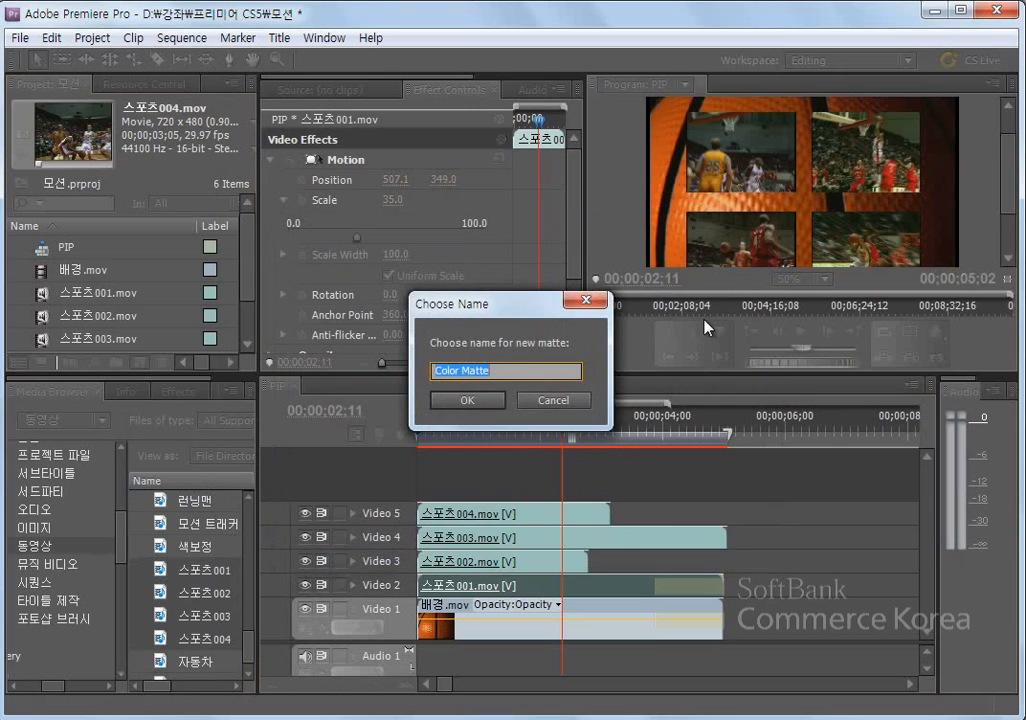
{"action": "left_click", "coordinate": [467, 399]}
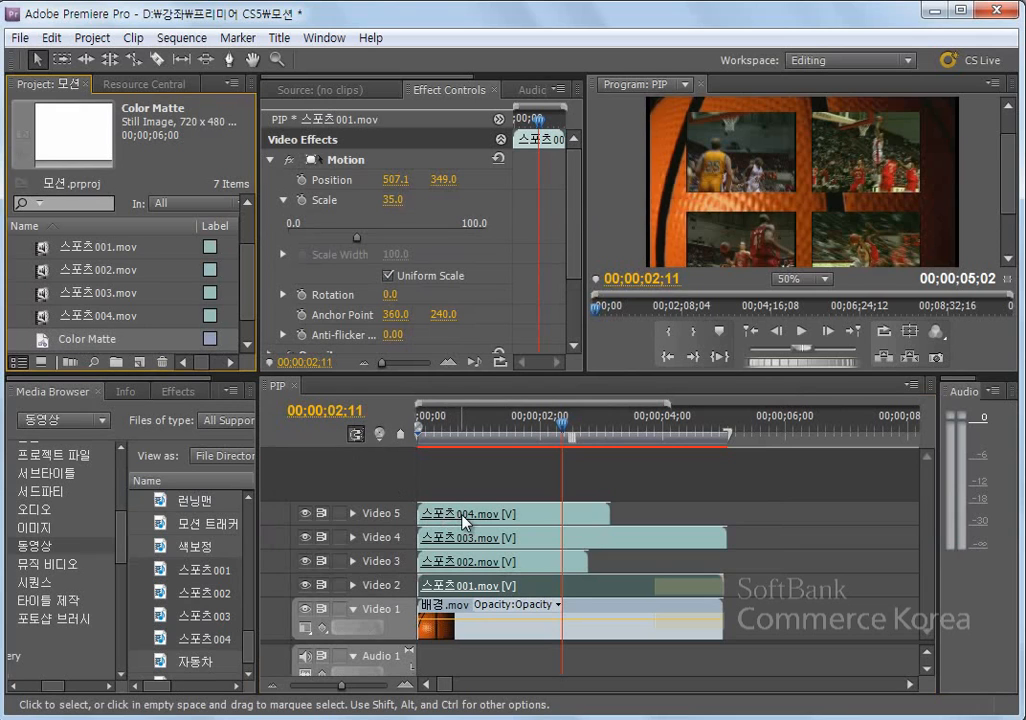
- Move 스포츠004.mov up to Video 6 and place Color Matte on Video 5 beneath it, trimmed to the same length
{"action": "mouse_move", "coordinate": [463, 520]}
{"action": "left_click_drag", "start_coordinate": [463, 520], "coordinate": [460, 490]}
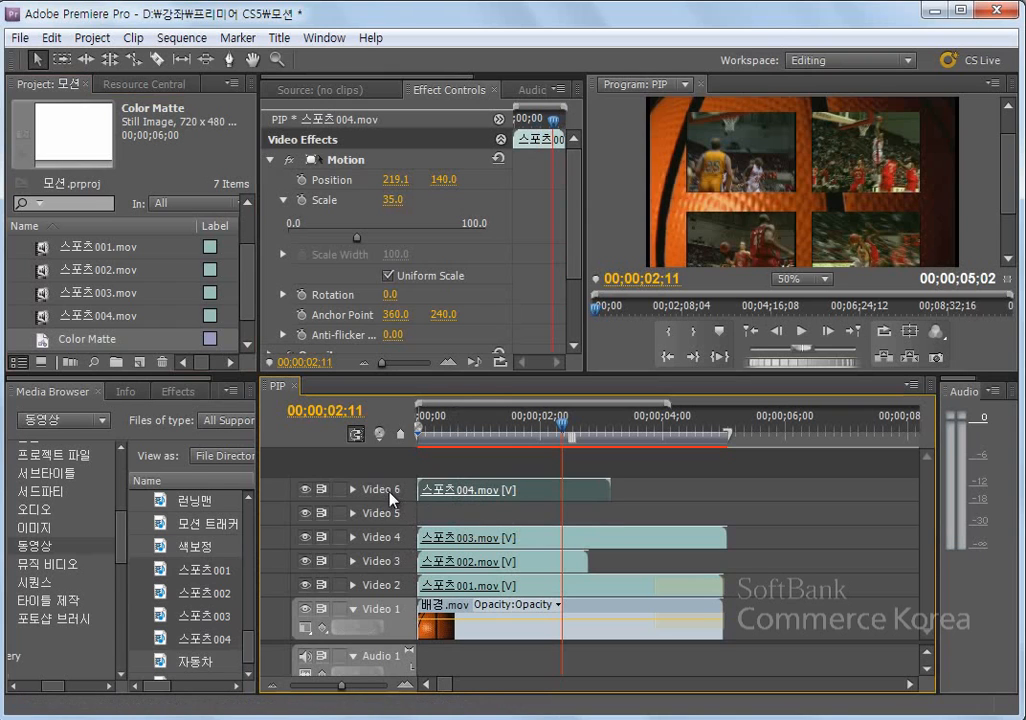
{"action": "left_click_drag", "start_coordinate": [41, 339], "coordinate": [421, 513]}
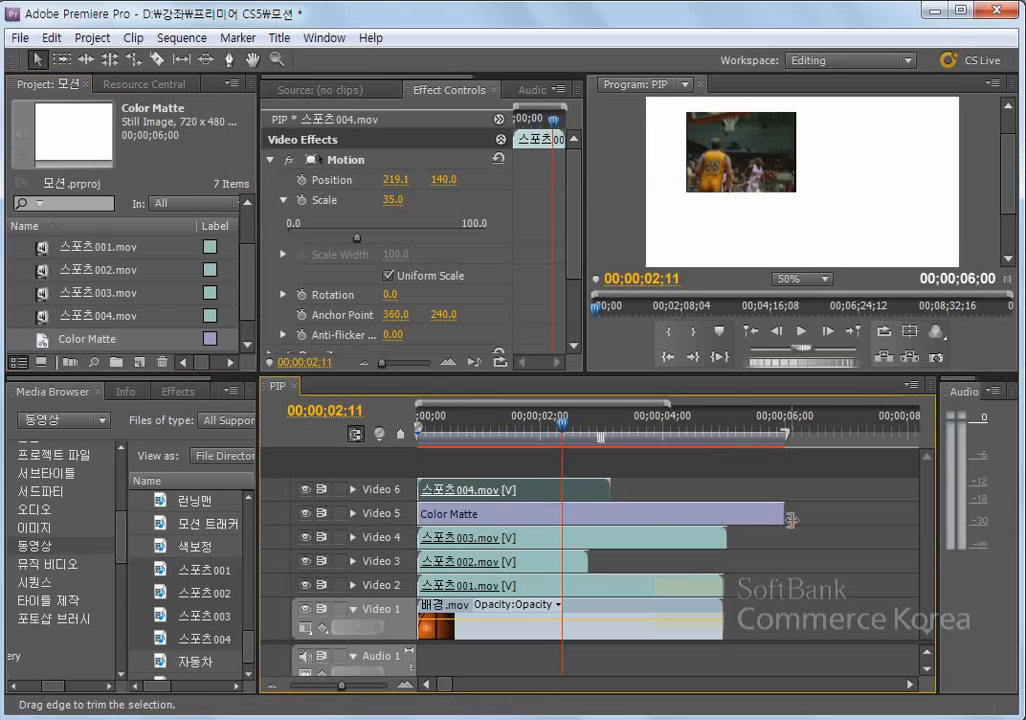
{"action": "left_click_drag", "start_coordinate": [791, 520], "coordinate": [612, 513]}
{"action": "left_click", "coordinate": [512, 509]}
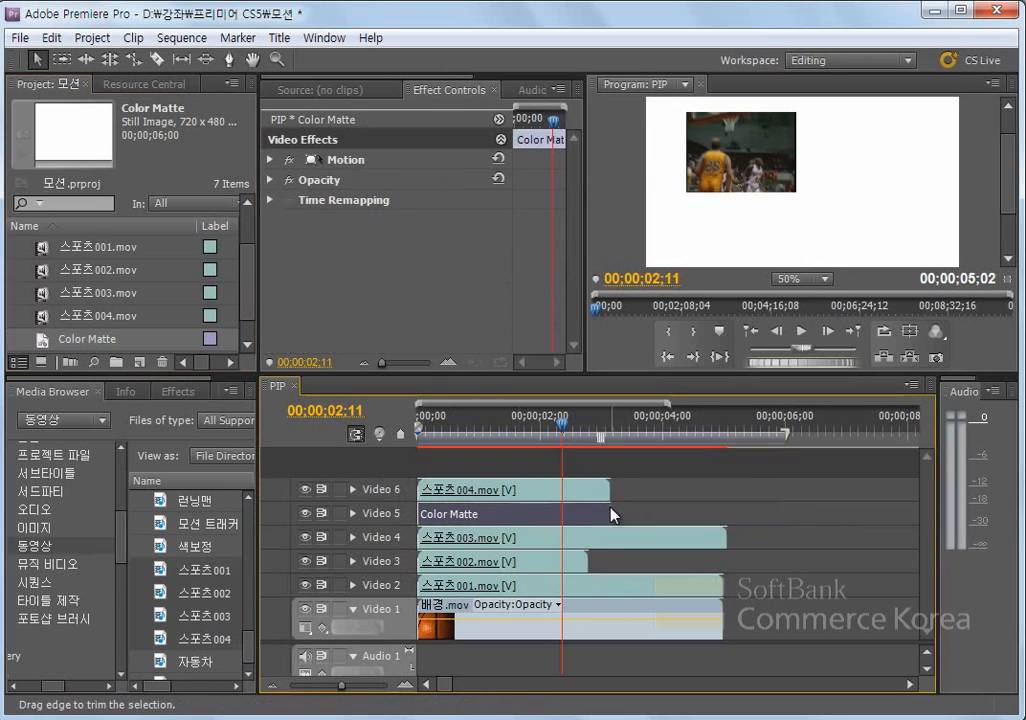
- Copy 스포츠004.mov on Video 6 and paste its attributes onto the Color Matte clip on Video 5
{"action": "left_click", "coordinate": [489, 497]}
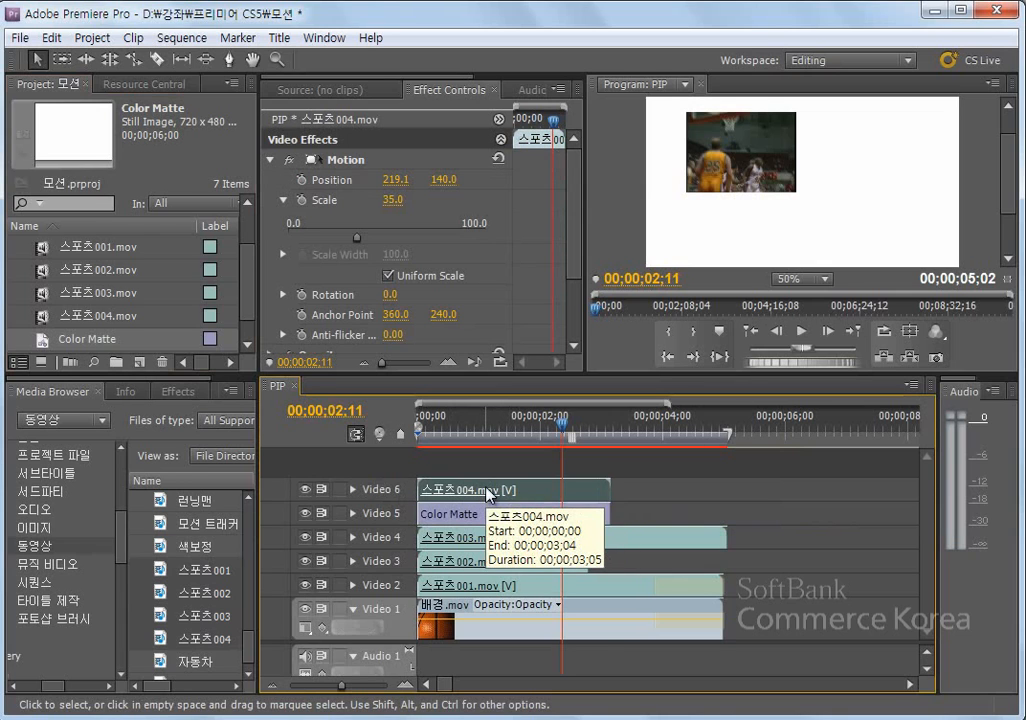
{"action": "left_click", "coordinate": [50, 38]}
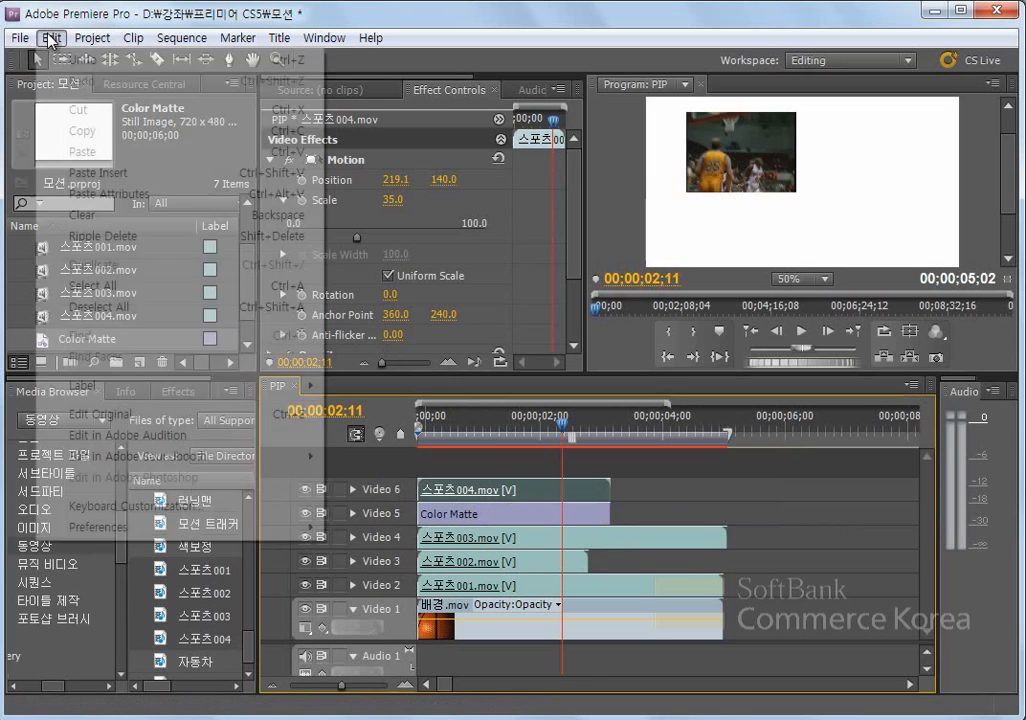
{"action": "left_click", "coordinate": [91, 134]}
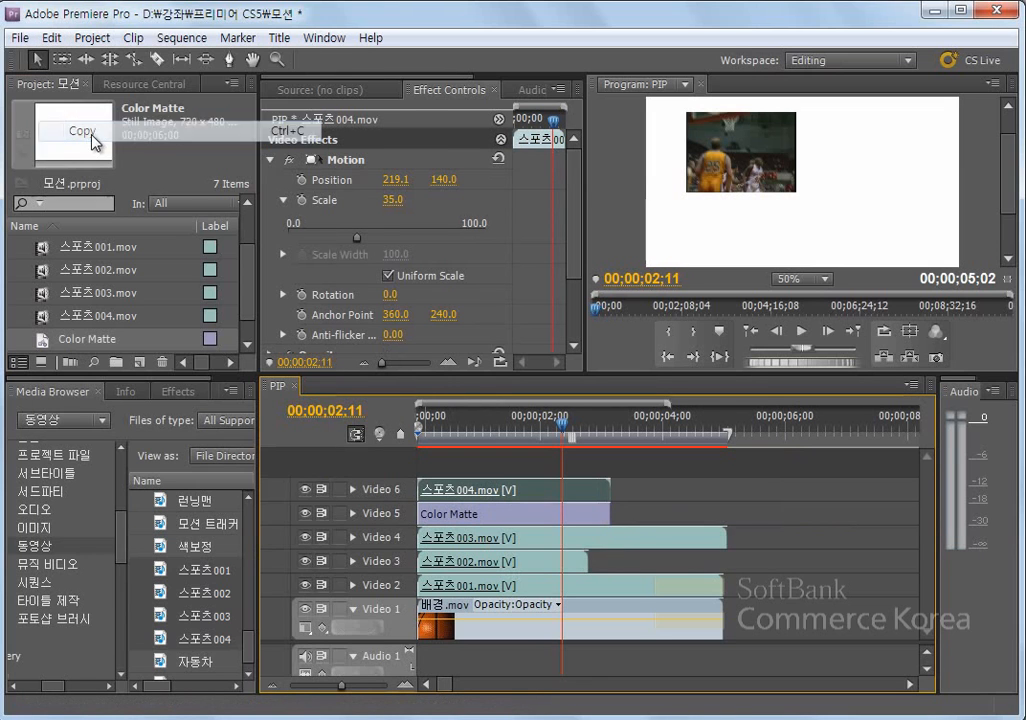
{"action": "left_click", "coordinate": [486, 516]}
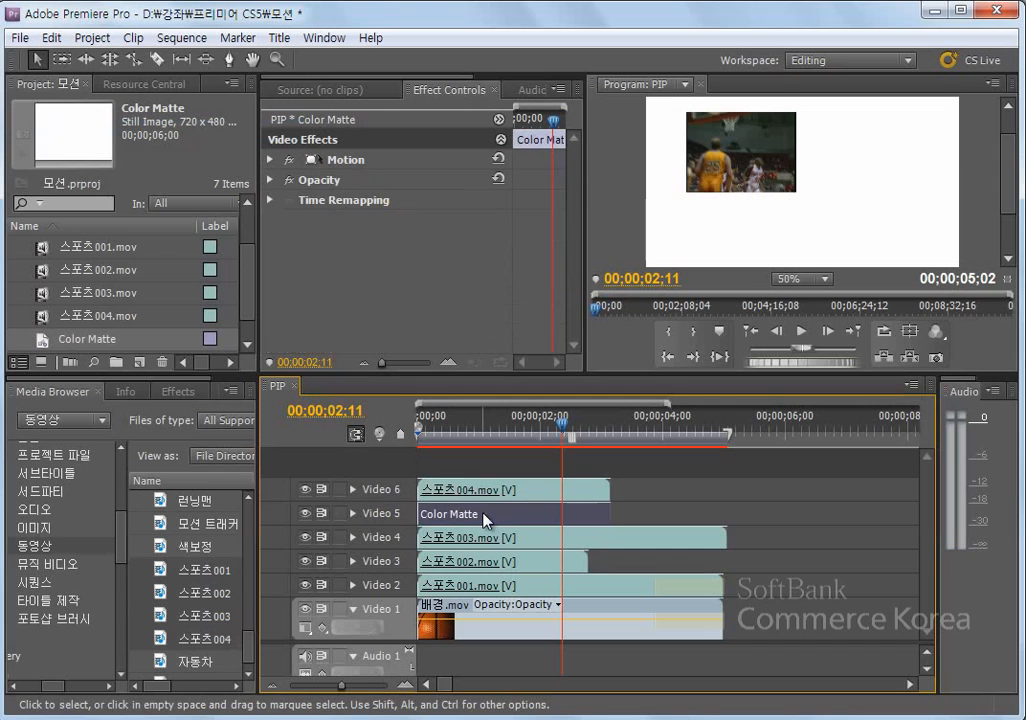
{"action": "key", "text": "ctrl+s"}
{"action": "left_click", "coordinate": [52, 38]}
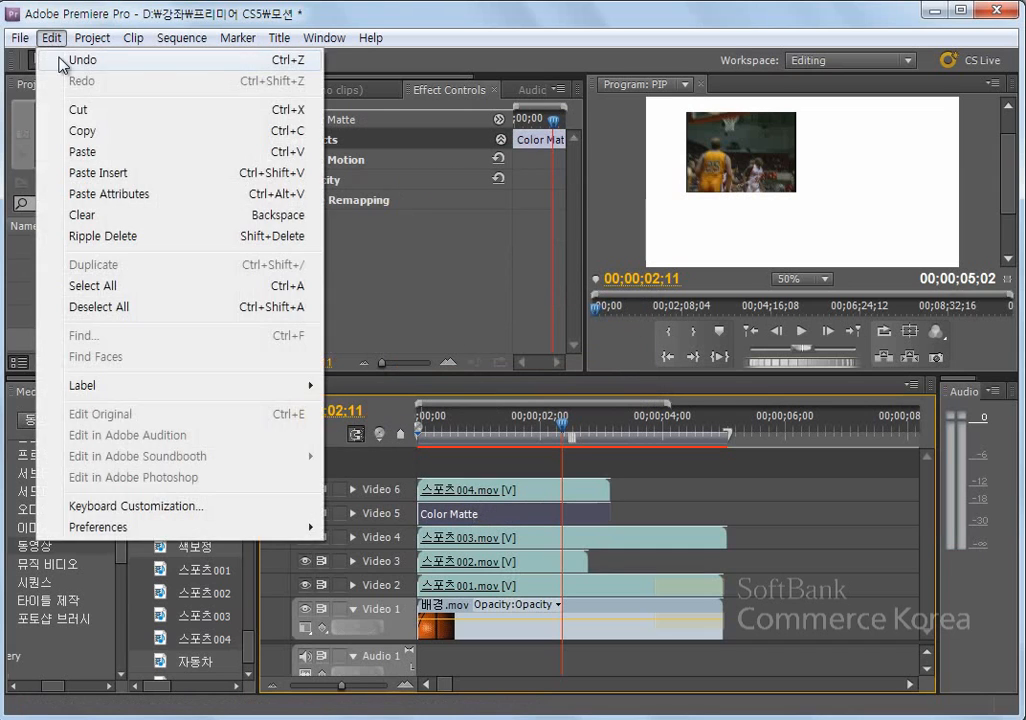
{"action": "left_click", "coordinate": [104, 194]}
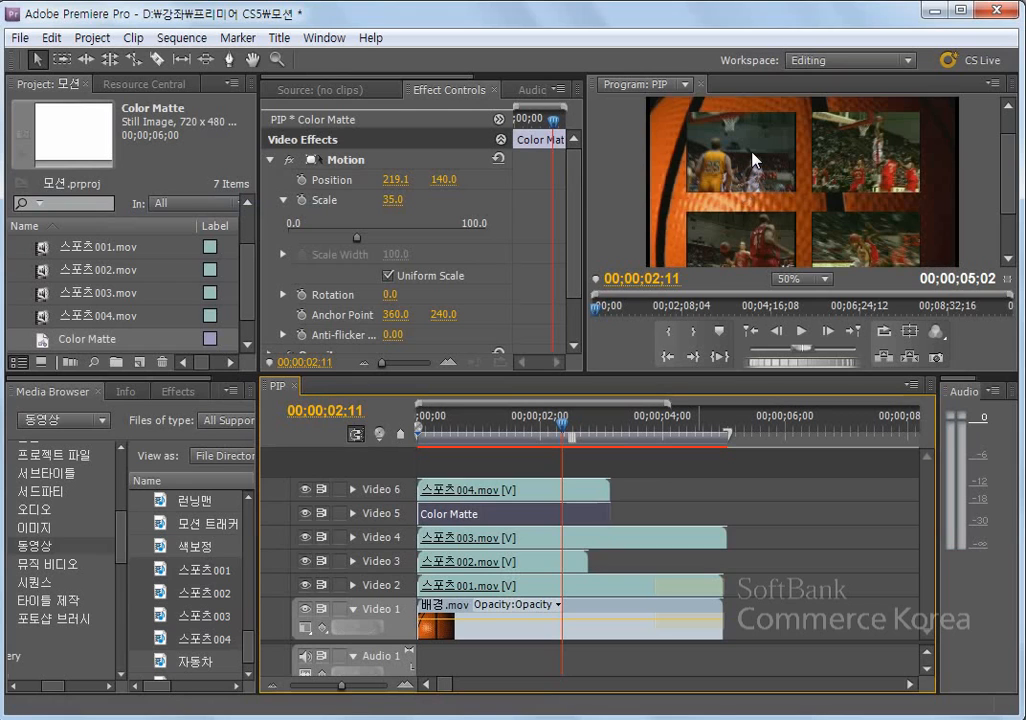
- Set the Color Matte's scale to 38, and reduce it to 37 for a thinner white border around 스포츠004.mov
{"action": "left_click", "coordinate": [393, 200]}
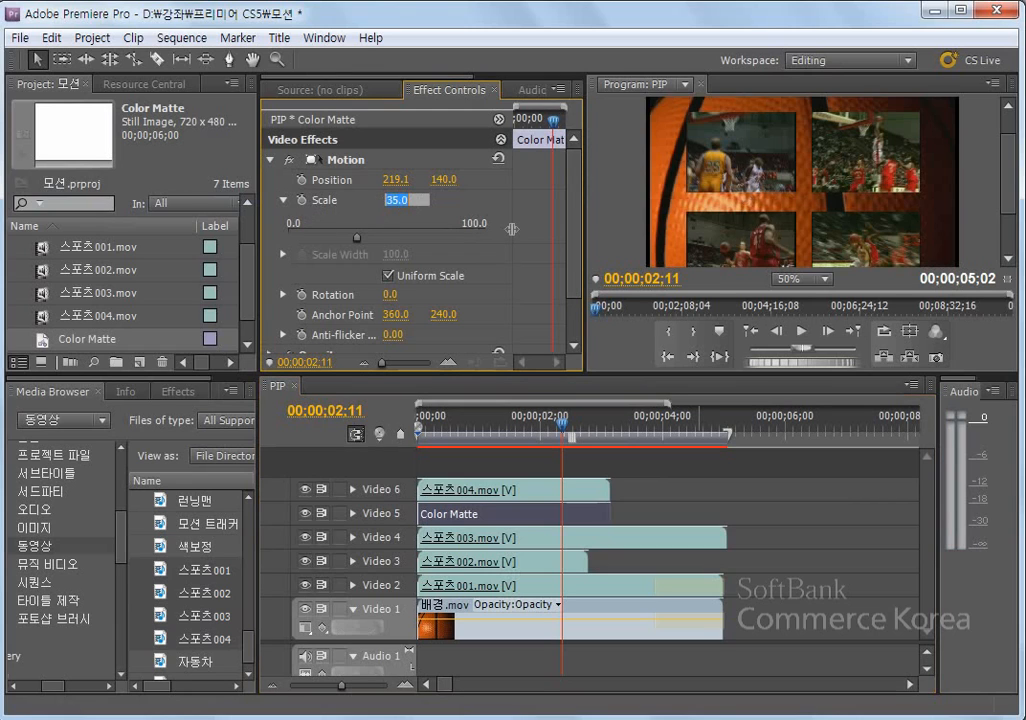
{"action": "type", "text": "38"}
{"action": "key", "text": "Return"}
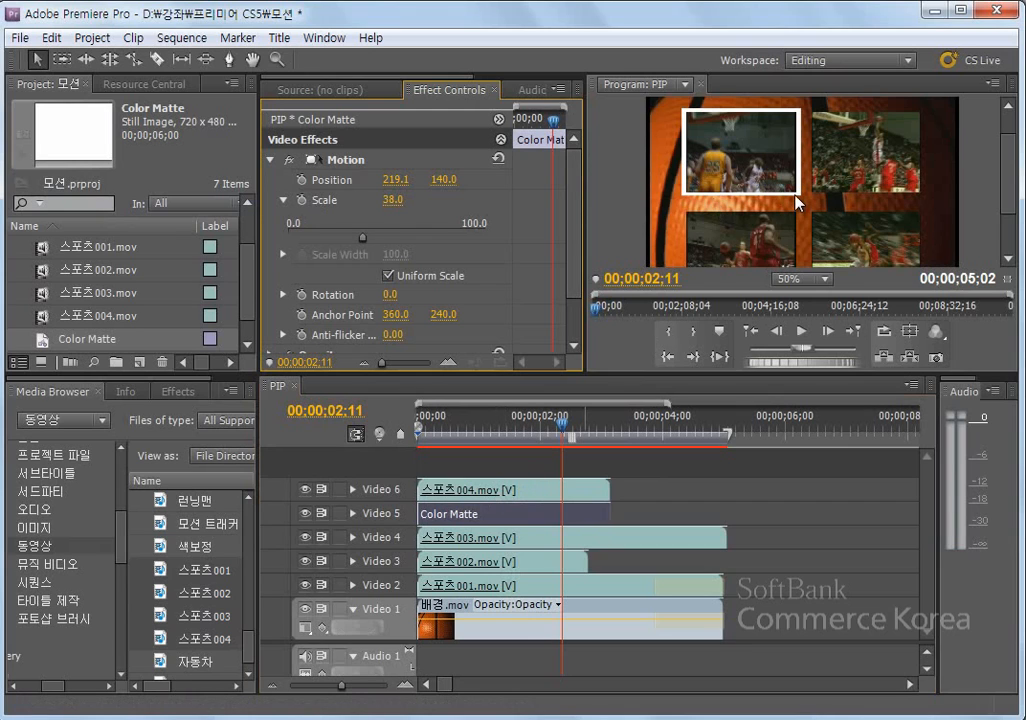
{"action": "left_click", "coordinate": [405, 199]}
{"action": "type", "text": "37"}
{"action": "key", "text": "Return"}
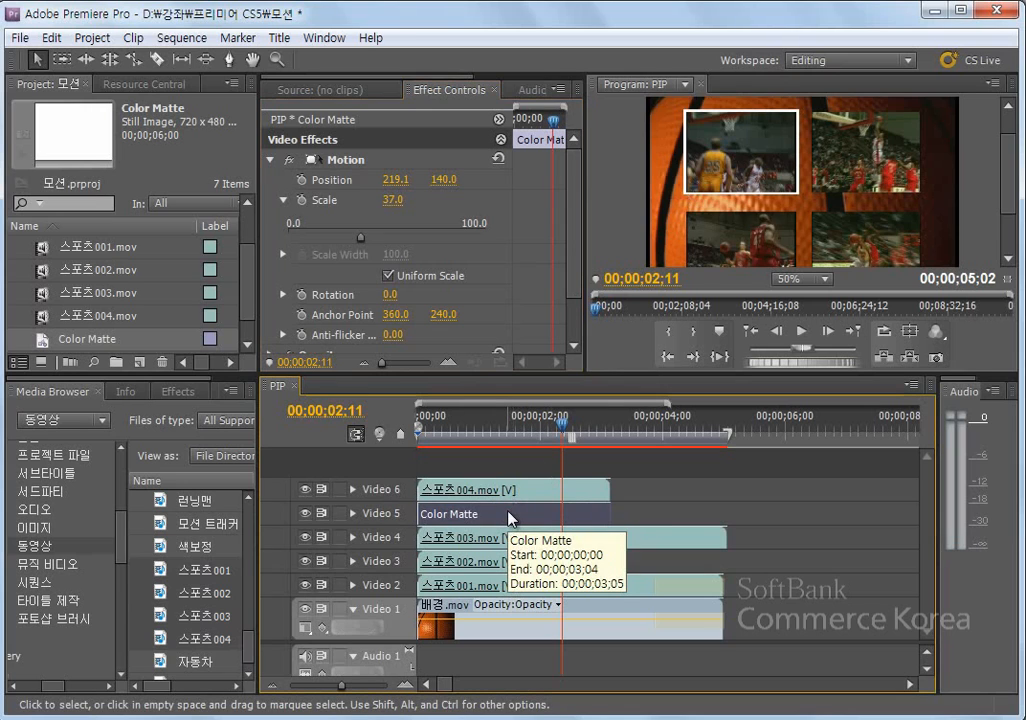
- Delete the Color Matte clip from Video 5 and move 스포츠004.mov from Video 6 back down to Video 5
{"action": "key", "text": "Delete"}
{"action": "left_click_drag", "start_coordinate": [522, 489], "coordinate": [521, 512]}
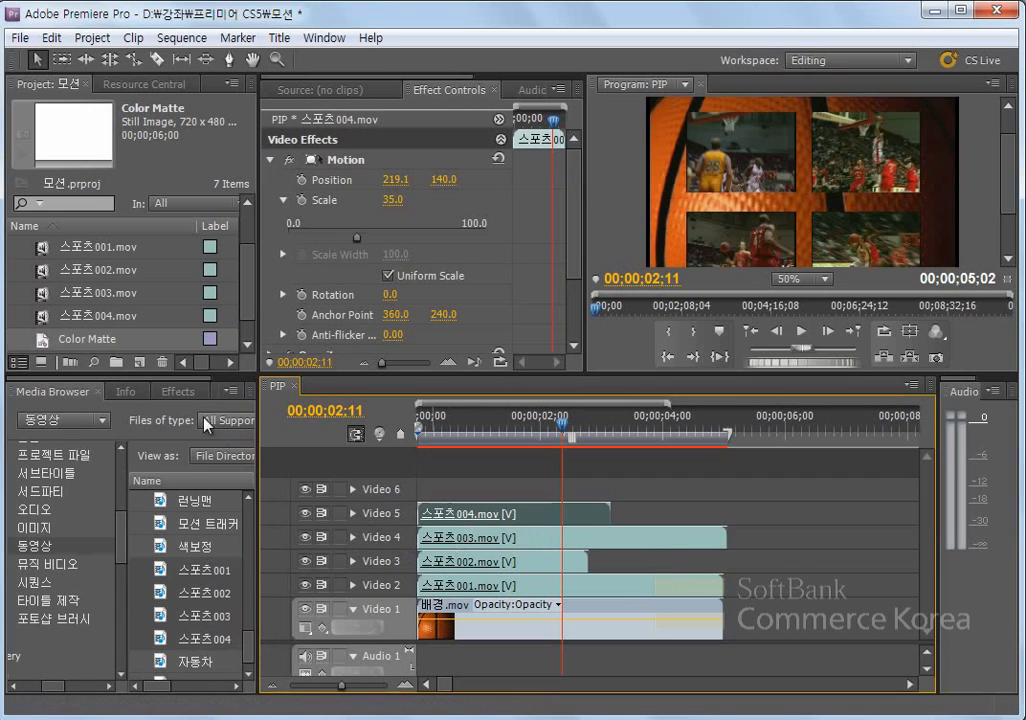
- Apply the Edge Feather video effect from the Transform group to 스포츠004.mov on Video 5
{"action": "left_click", "coordinate": [178, 391]}
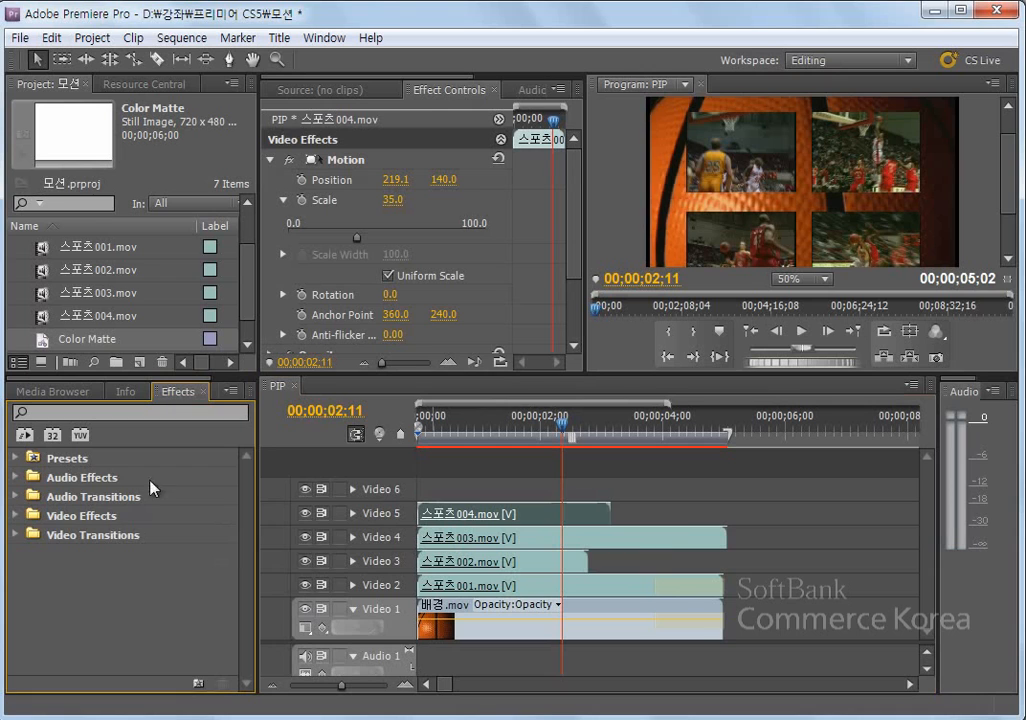
{"action": "left_click", "coordinate": [16, 515]}
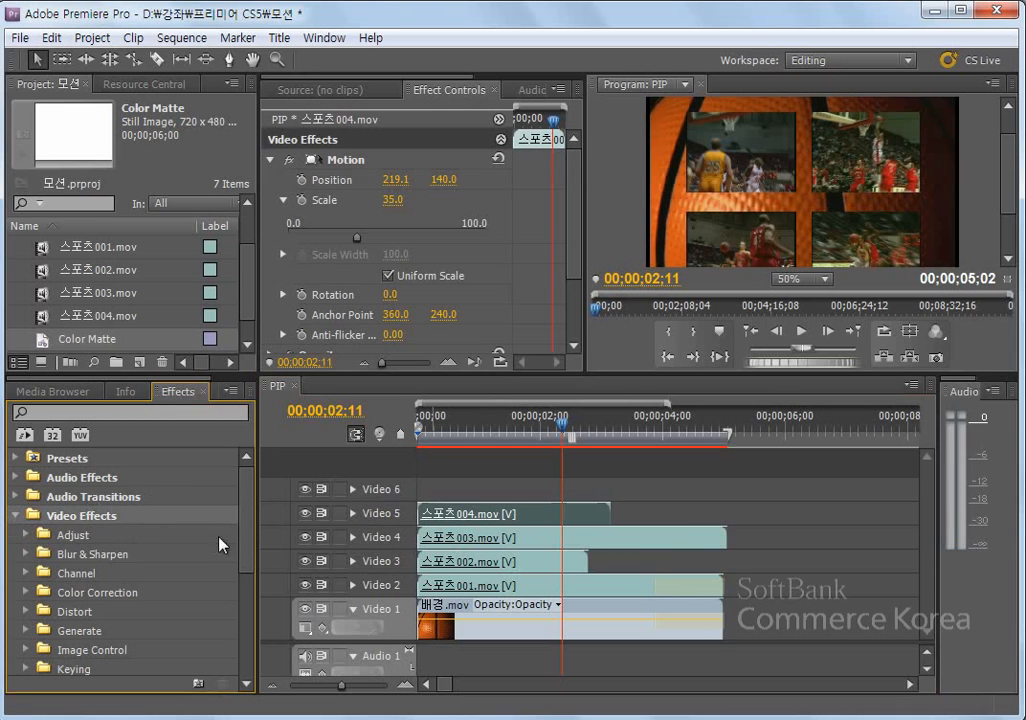
{"action": "left_click_drag", "start_coordinate": [250, 547], "coordinate": [255, 648]}
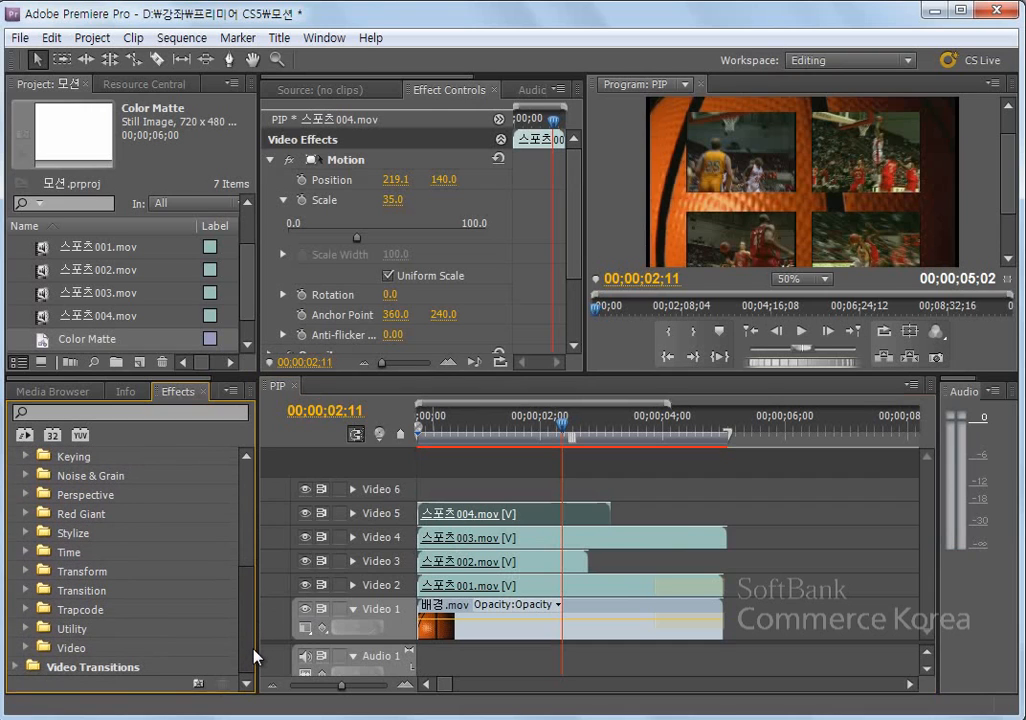
{"action": "left_click", "coordinate": [82, 571]}
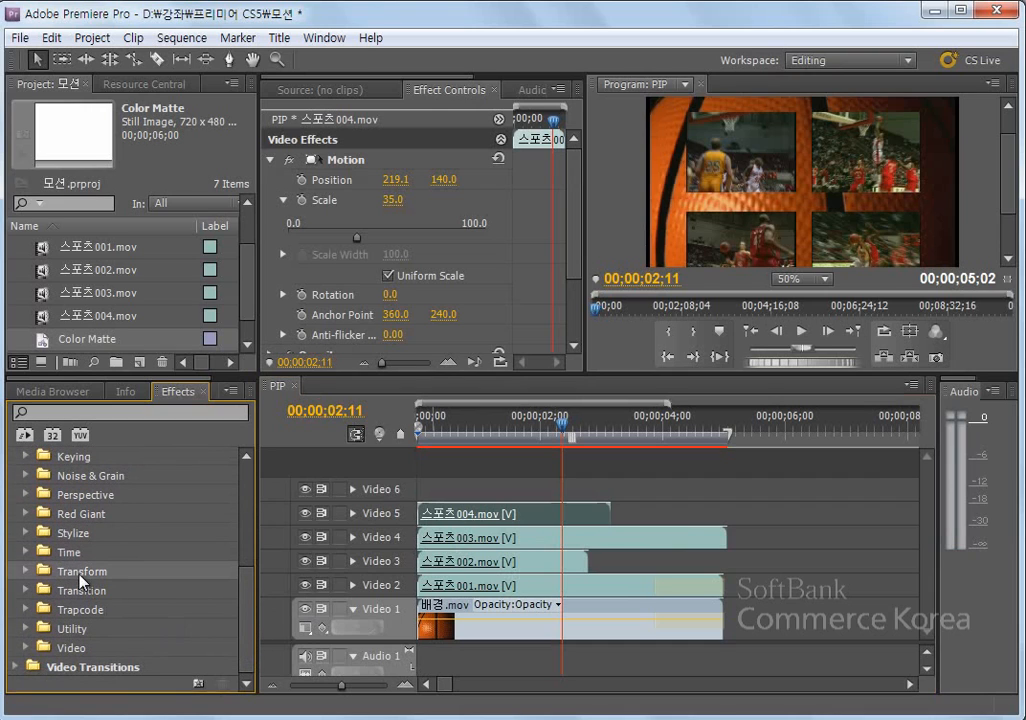
{"action": "left_click", "coordinate": [26, 571]}
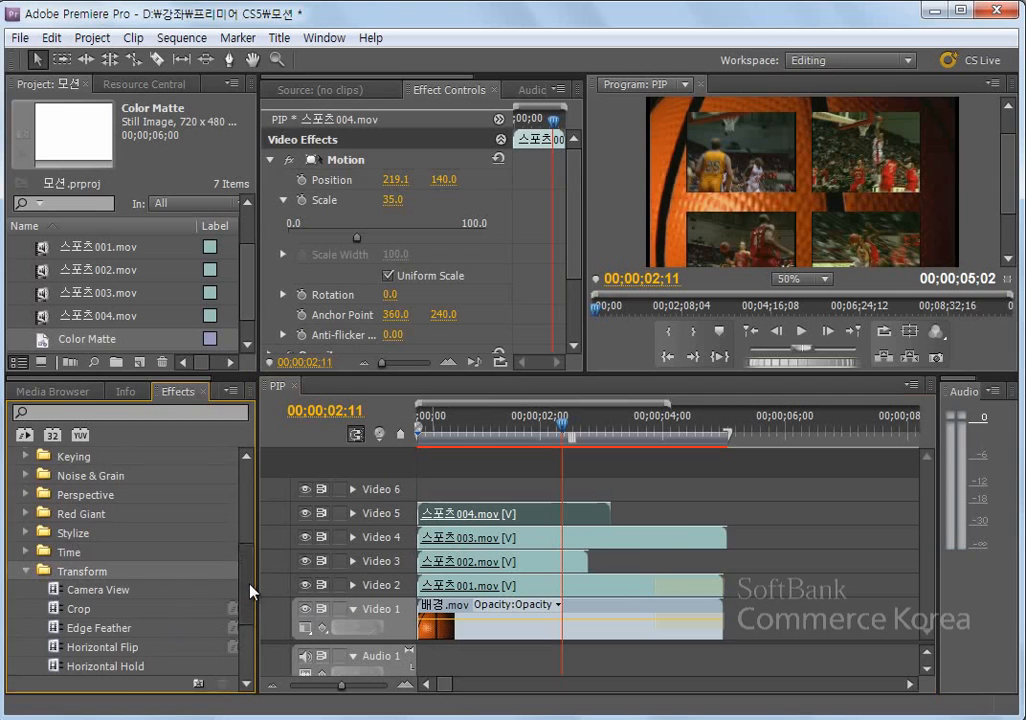
{"action": "left_click_drag", "start_coordinate": [250, 591], "coordinate": [252, 622]}
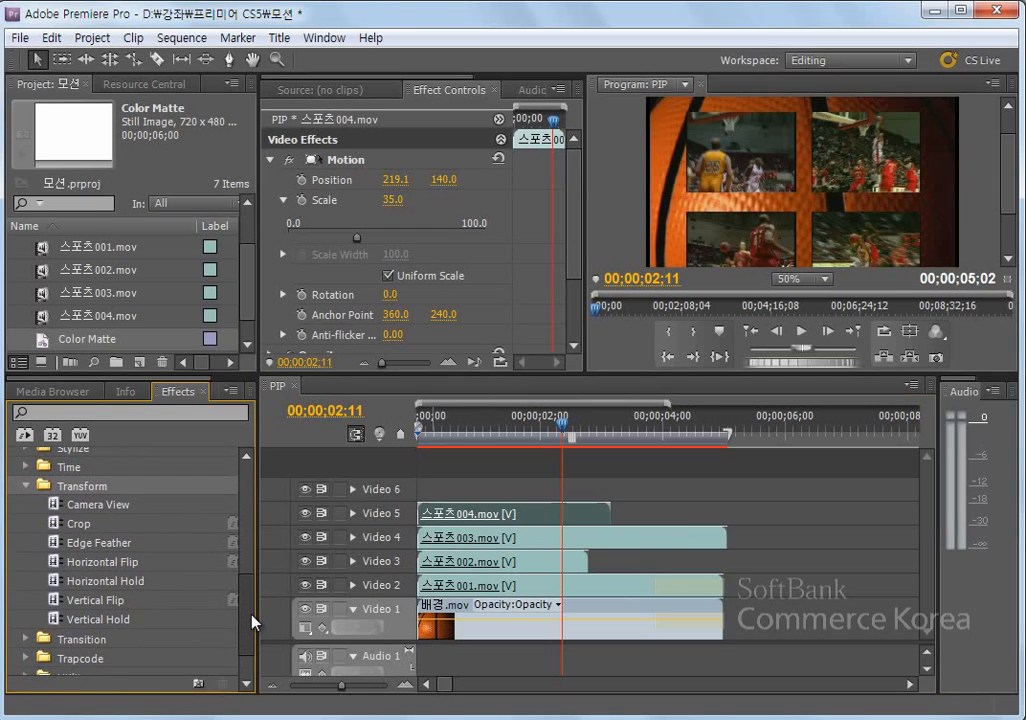
{"action": "scroll", "coordinate": [253, 615], "scroll_direction": "up", "scroll_amount": 2}
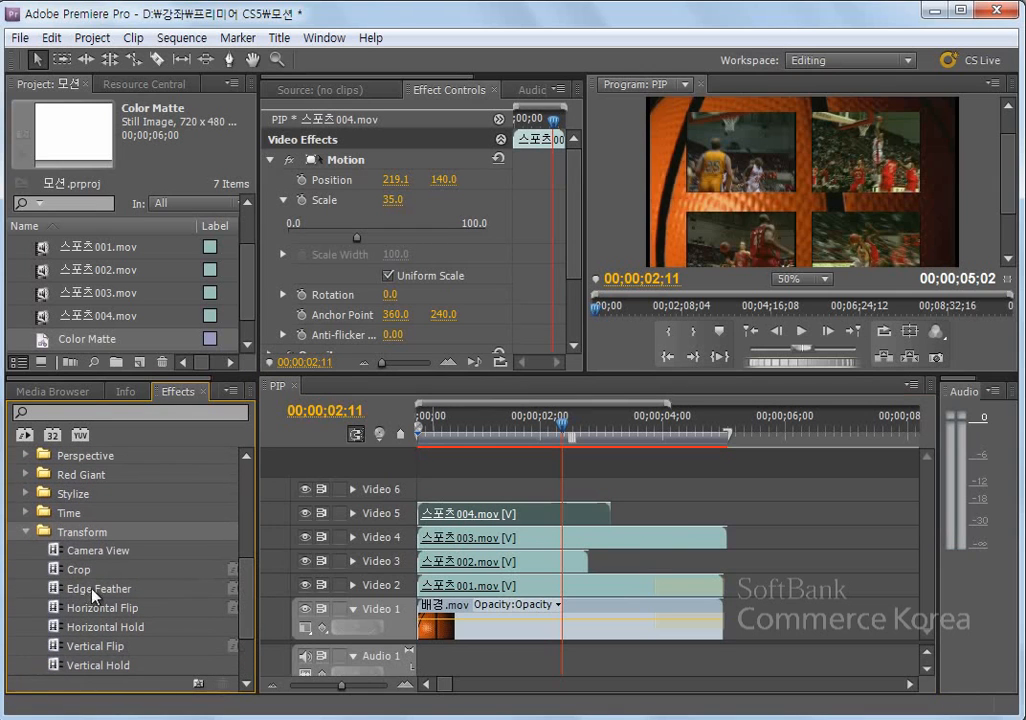
{"action": "left_click", "coordinate": [96, 596]}
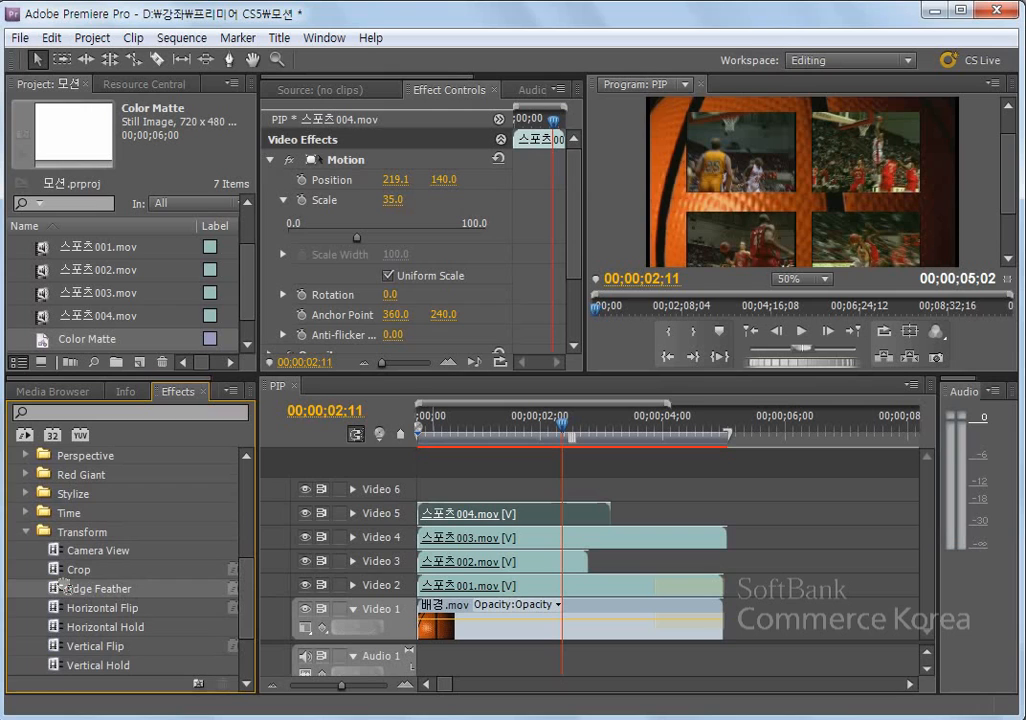
{"action": "left_click_drag", "start_coordinate": [62, 582], "coordinate": [452, 520]}
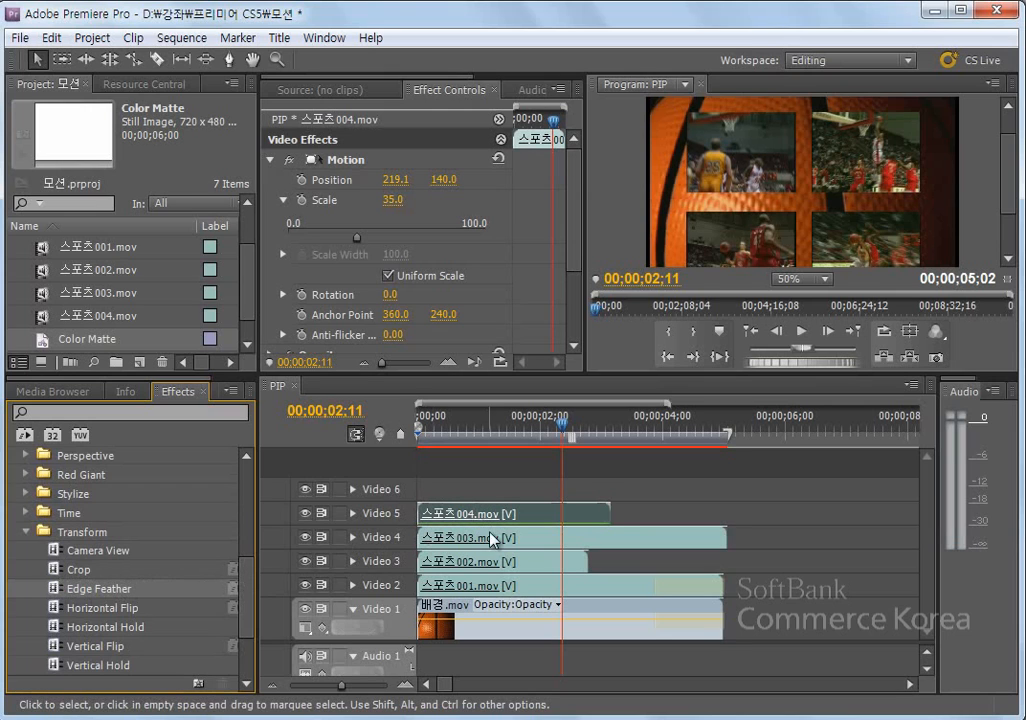
- Set the Edge Feather amount of 스포츠004.mov to 37
{"action": "left_click", "coordinate": [271, 162]}
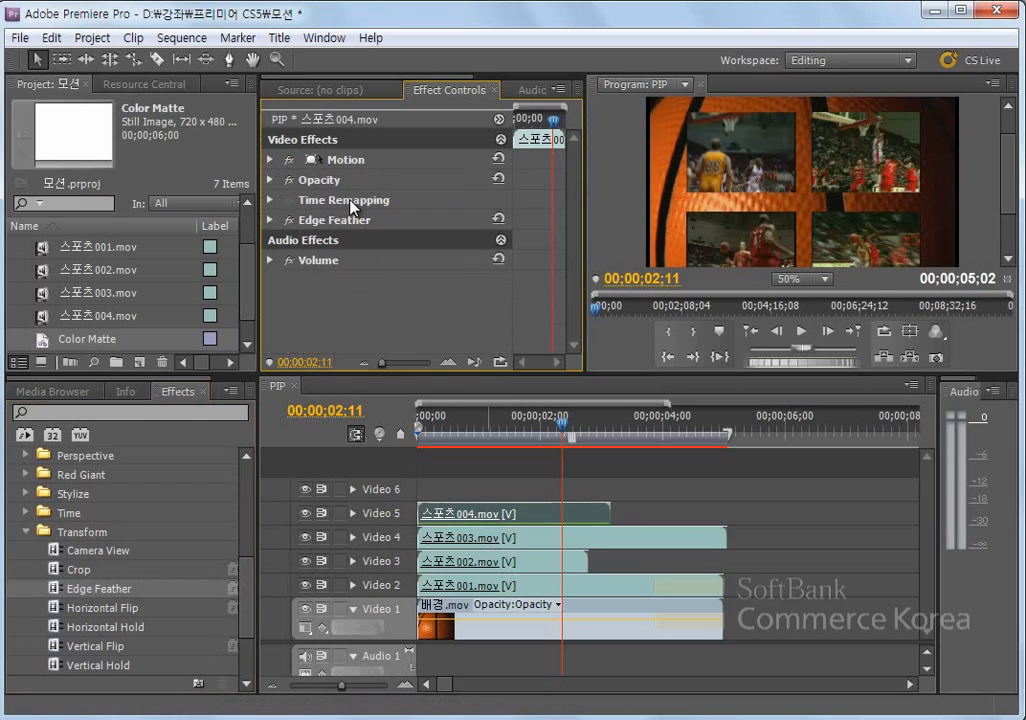
{"action": "left_click", "coordinate": [270, 219]}
{"action": "left_click", "coordinate": [283, 240]}
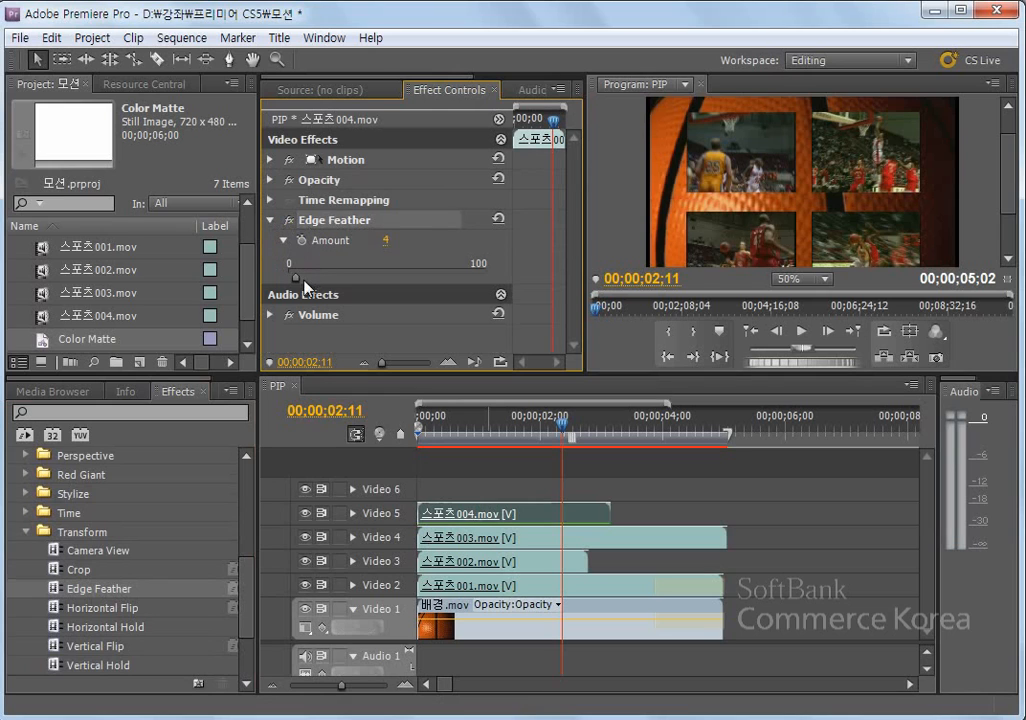
{"action": "left_click_drag", "start_coordinate": [295, 278], "coordinate": [355, 285]}
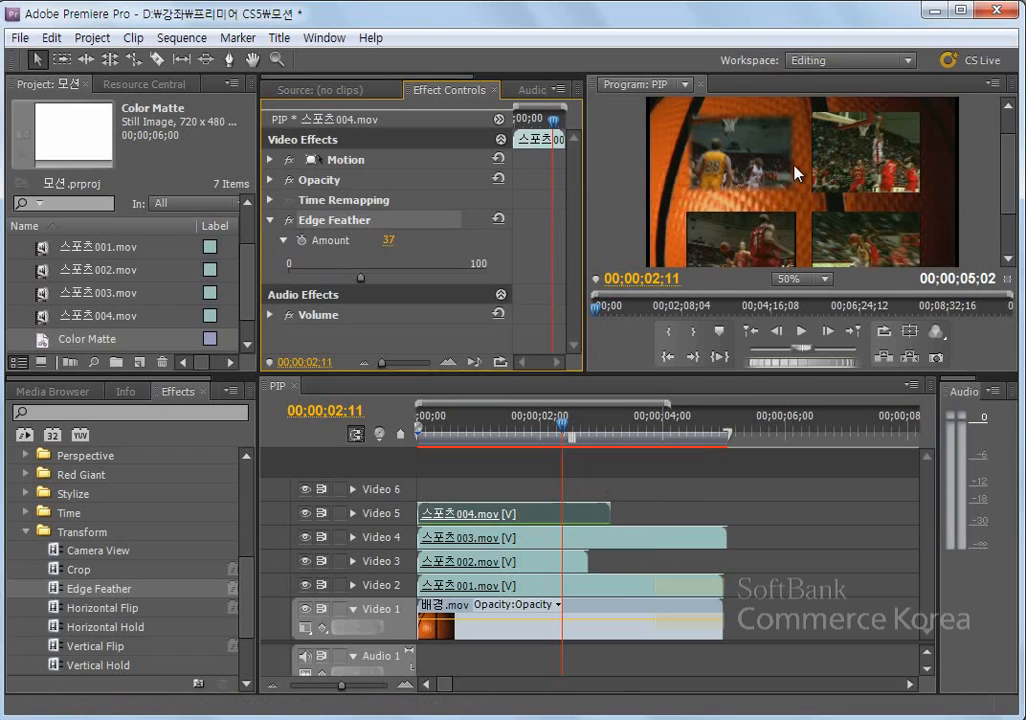
- Copy the Edge Feather effect with amount 37 from 스포츠004.mov and paste it onto 스포츠003.mov on Video 4
{"action": "left_click", "coordinate": [487, 543]}
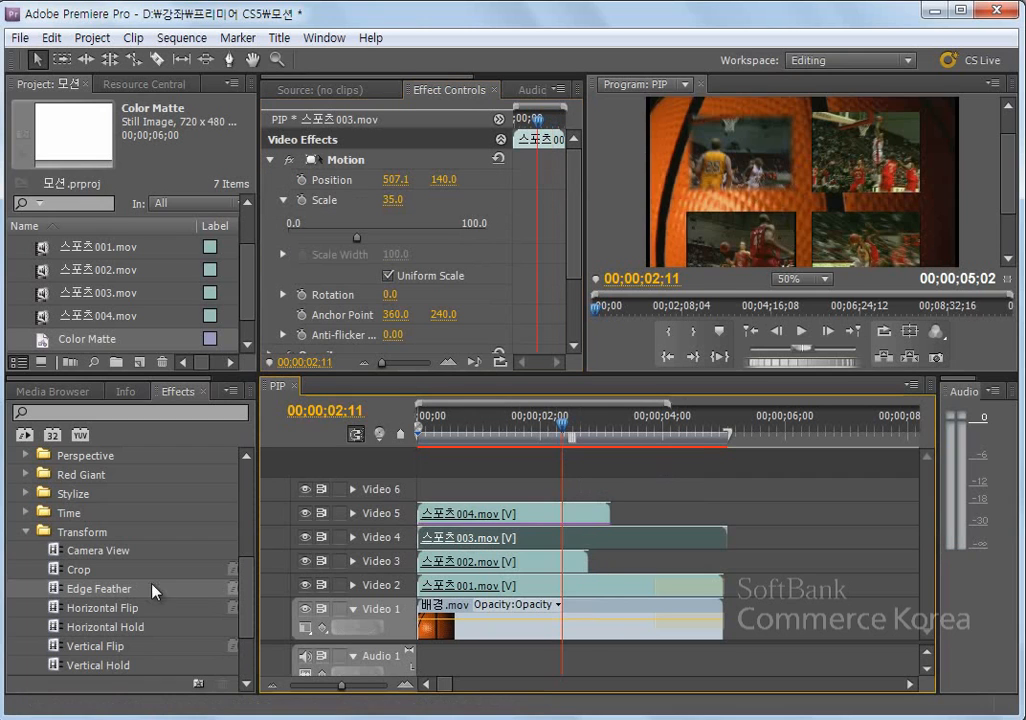
{"action": "left_click", "coordinate": [533, 520]}
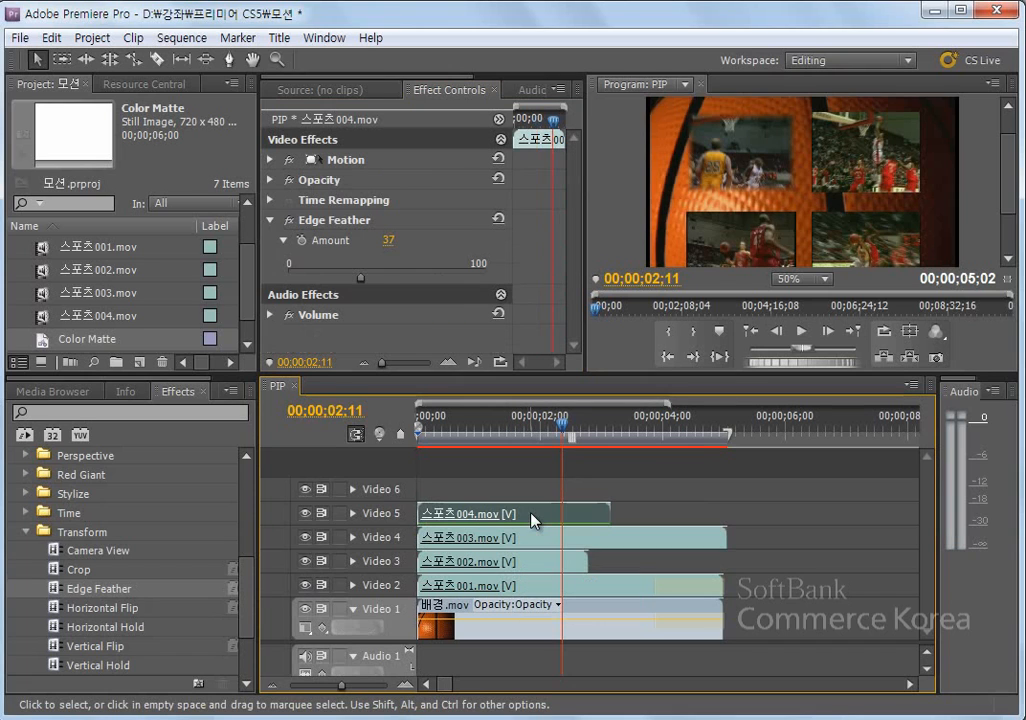
{"action": "left_click", "coordinate": [345, 222]}
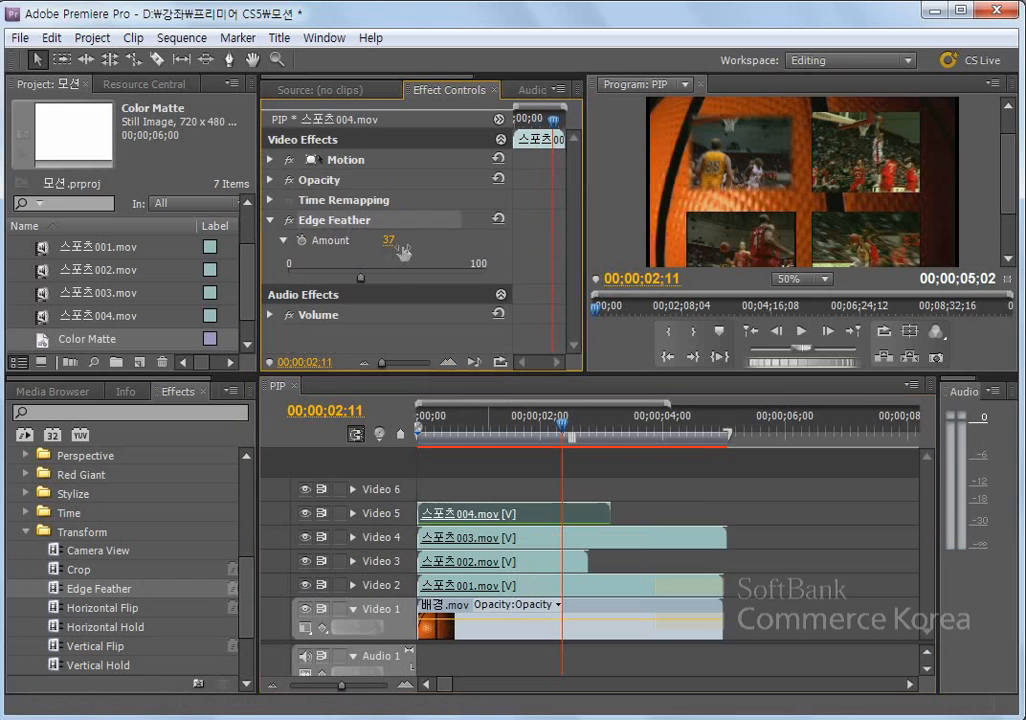
{"action": "left_click", "coordinate": [513, 543]}
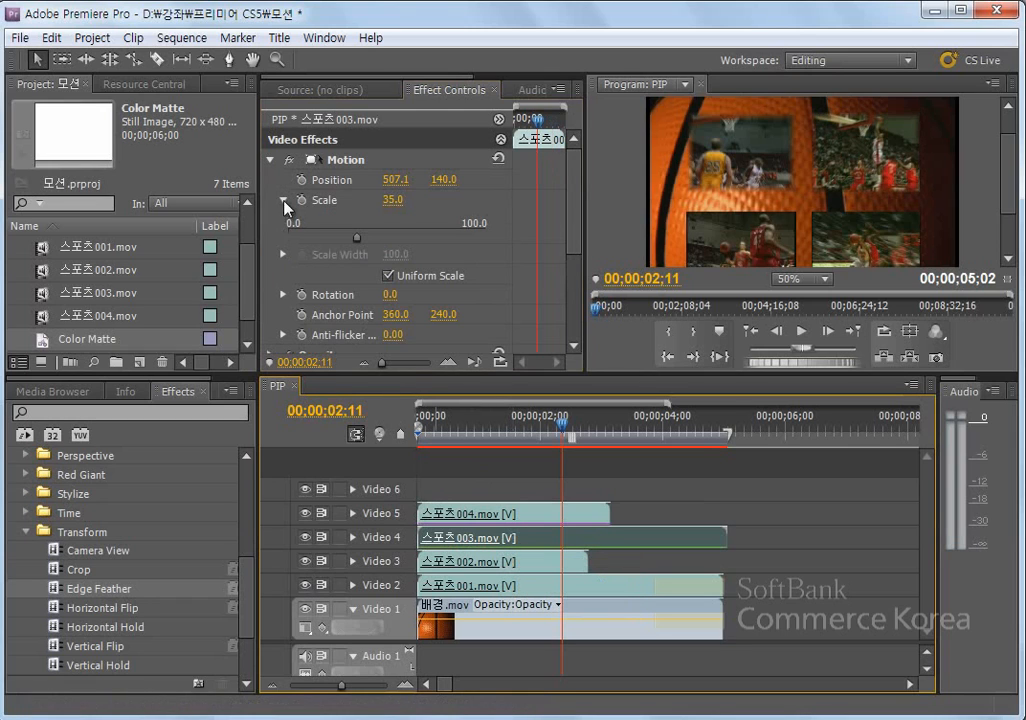
{"action": "left_click", "coordinate": [270, 160]}
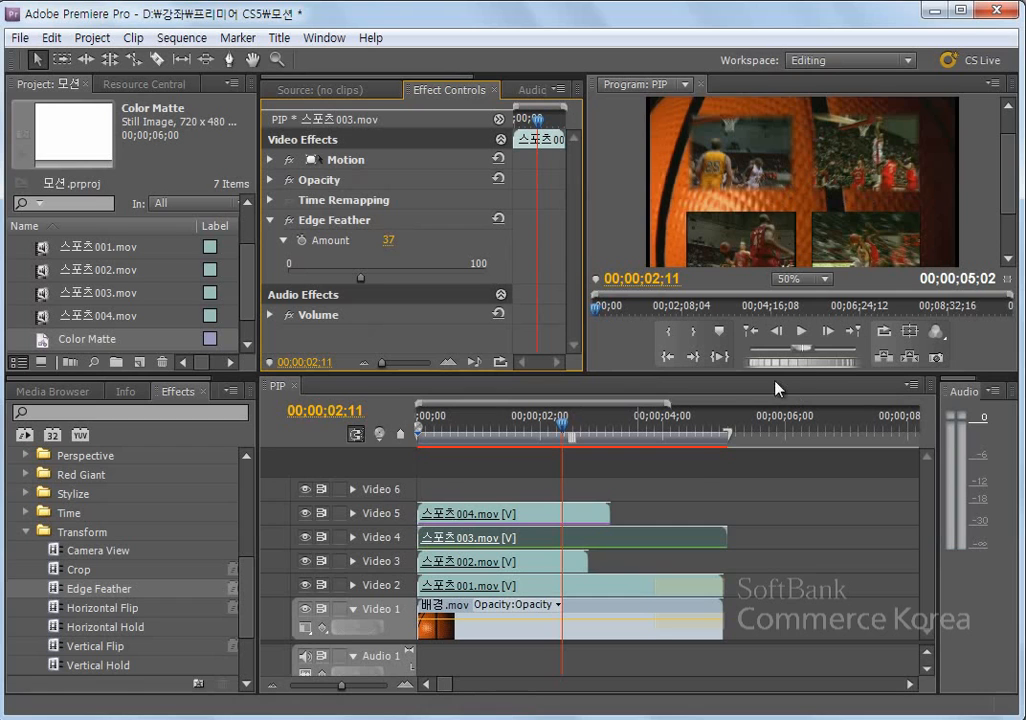
- Apply the Bevel Edges video effect from the Perspective group to 스포츠002.mov on Video 3
{"action": "left_click", "coordinate": [544, 566]}
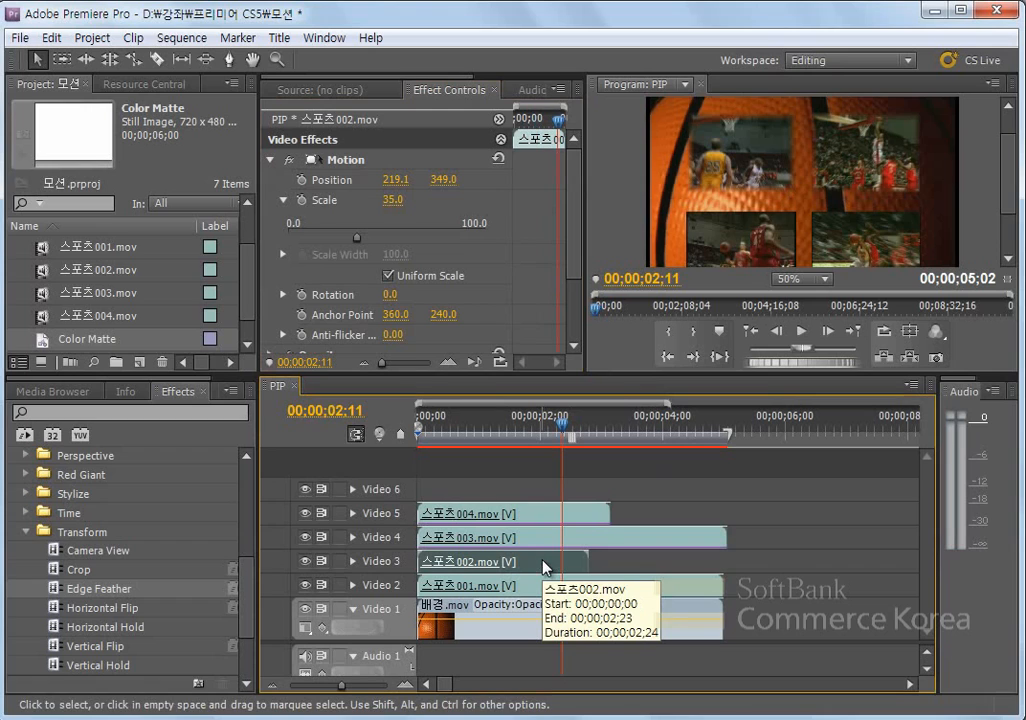
{"action": "left_click", "coordinate": [26, 531]}
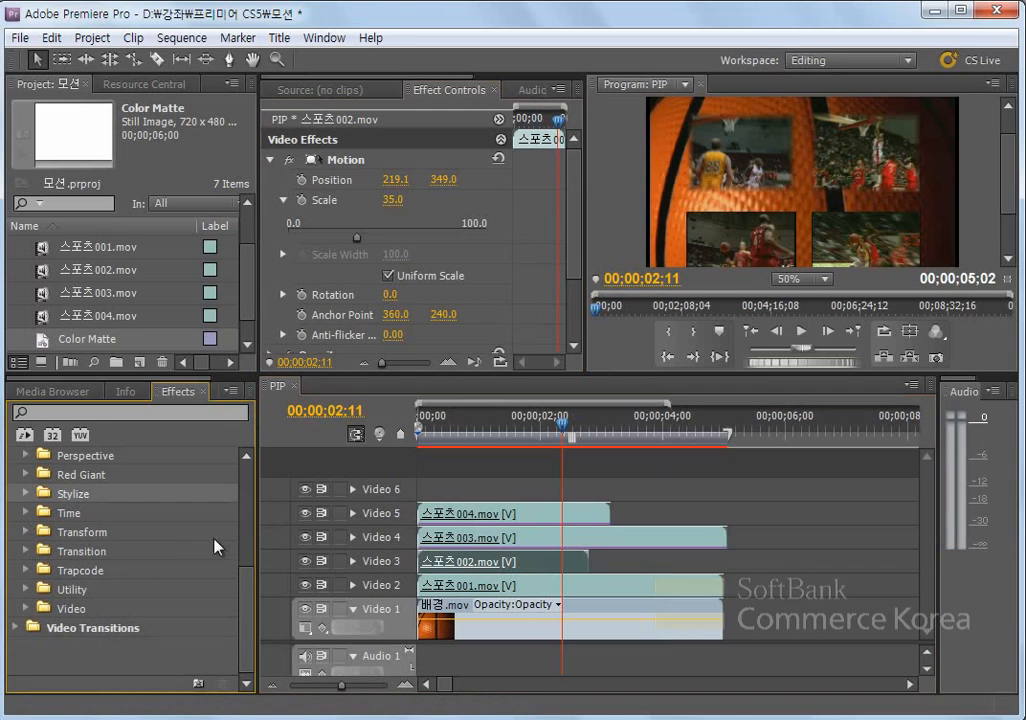
{"action": "left_click_drag", "start_coordinate": [246, 598], "coordinate": [258, 545]}
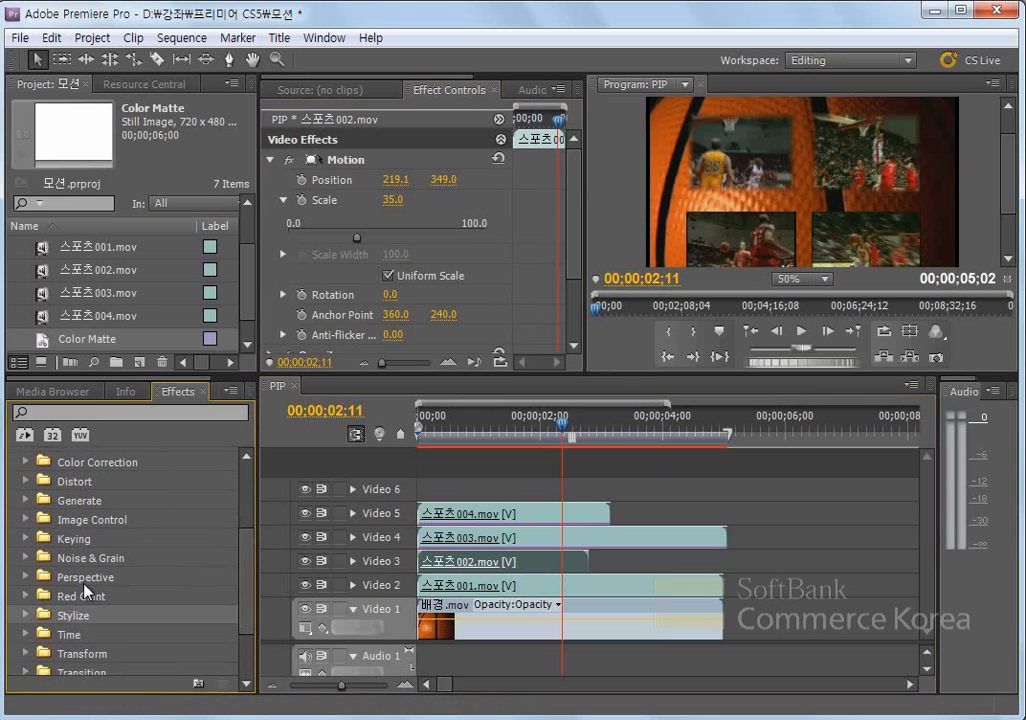
{"action": "left_click", "coordinate": [25, 577]}
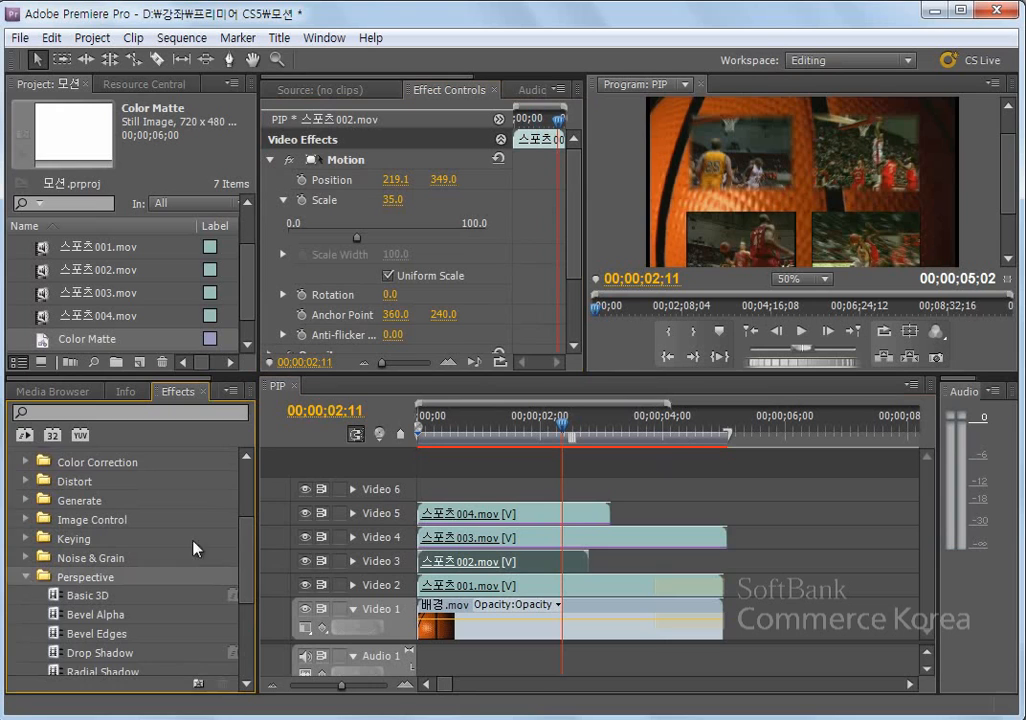
{"action": "left_click_drag", "start_coordinate": [252, 543], "coordinate": [252, 568]}
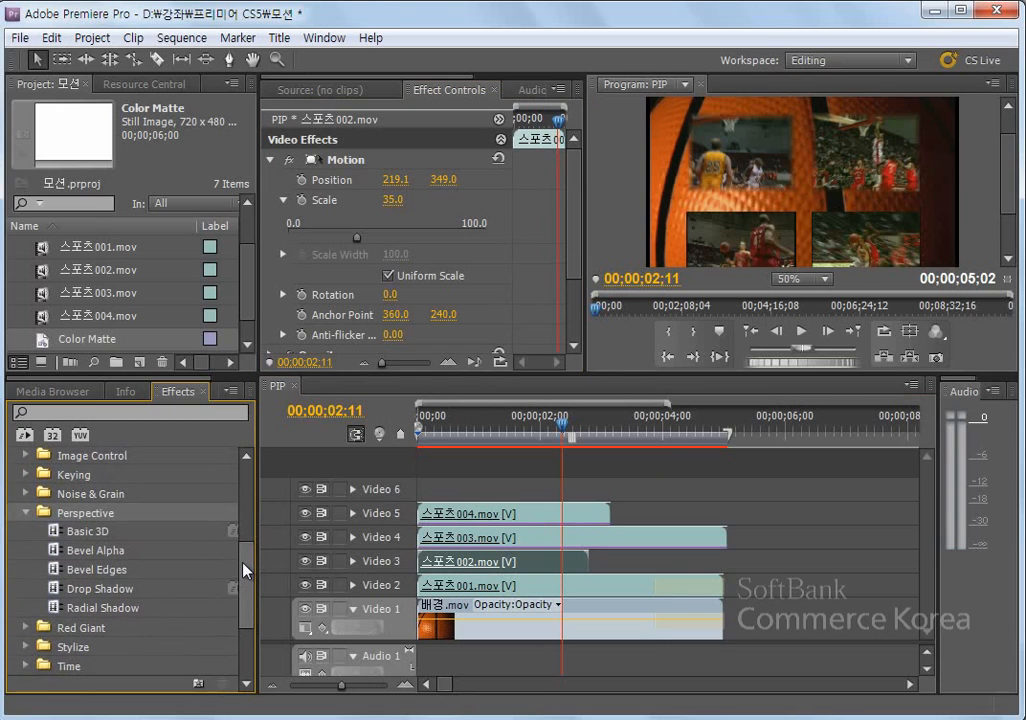
{"action": "left_click", "coordinate": [79, 572]}
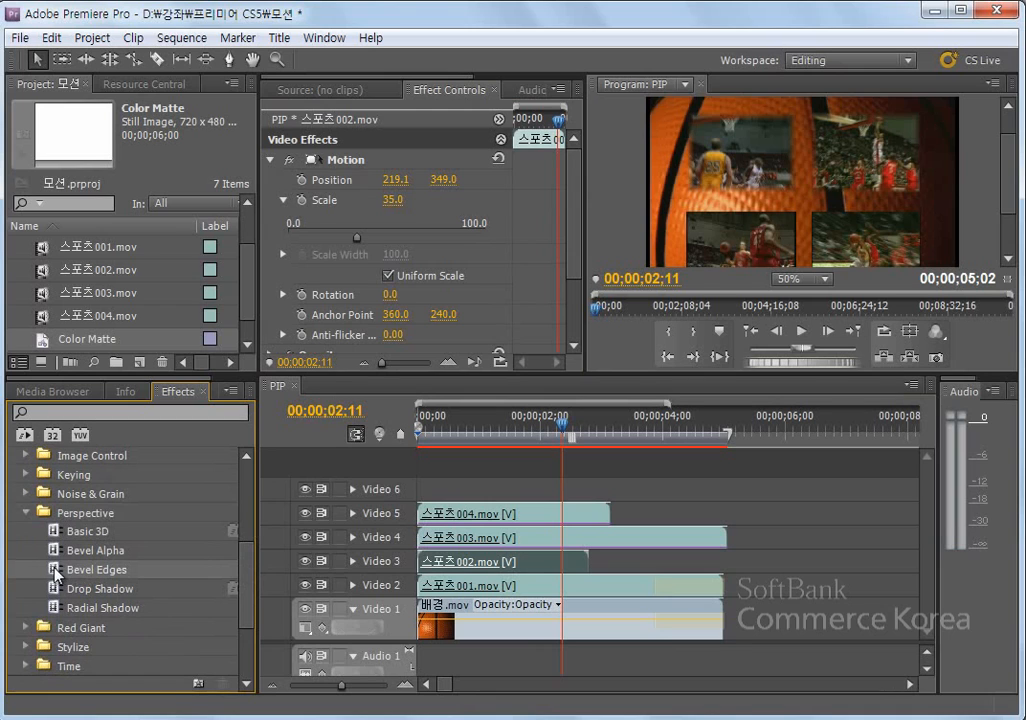
{"action": "left_click_drag", "start_coordinate": [55, 572], "coordinate": [470, 571]}
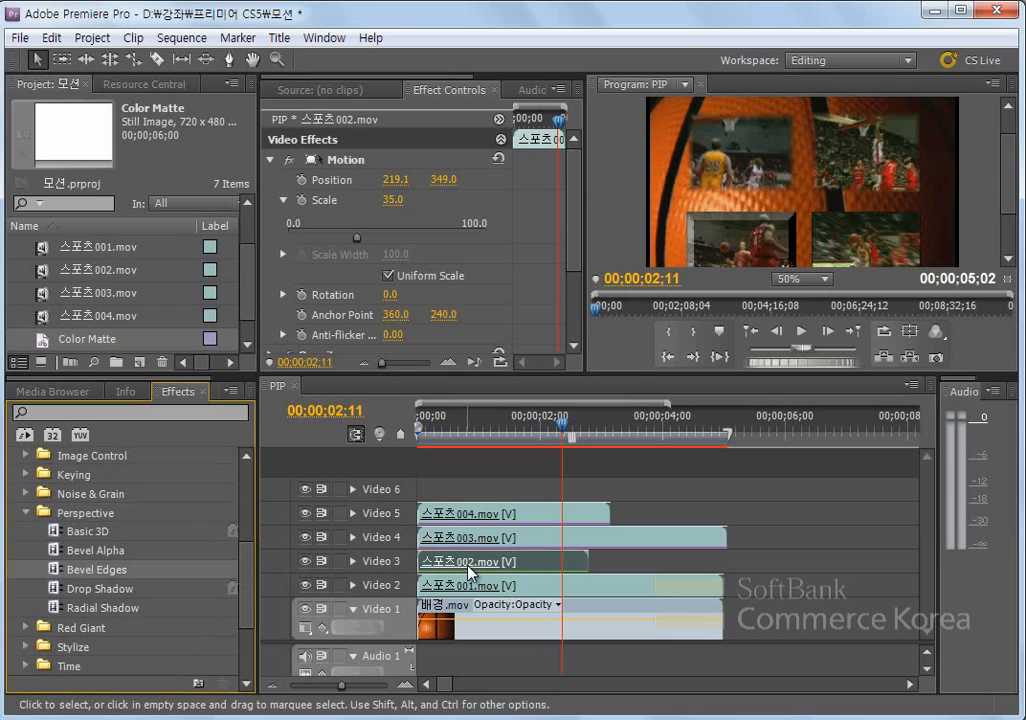
- Enlarge the program preview area and set the Bevel Edges edge thickness of 스포츠002.mov to 0.04
{"action": "left_click_drag", "start_coordinate": [653, 374], "coordinate": [653, 422]}
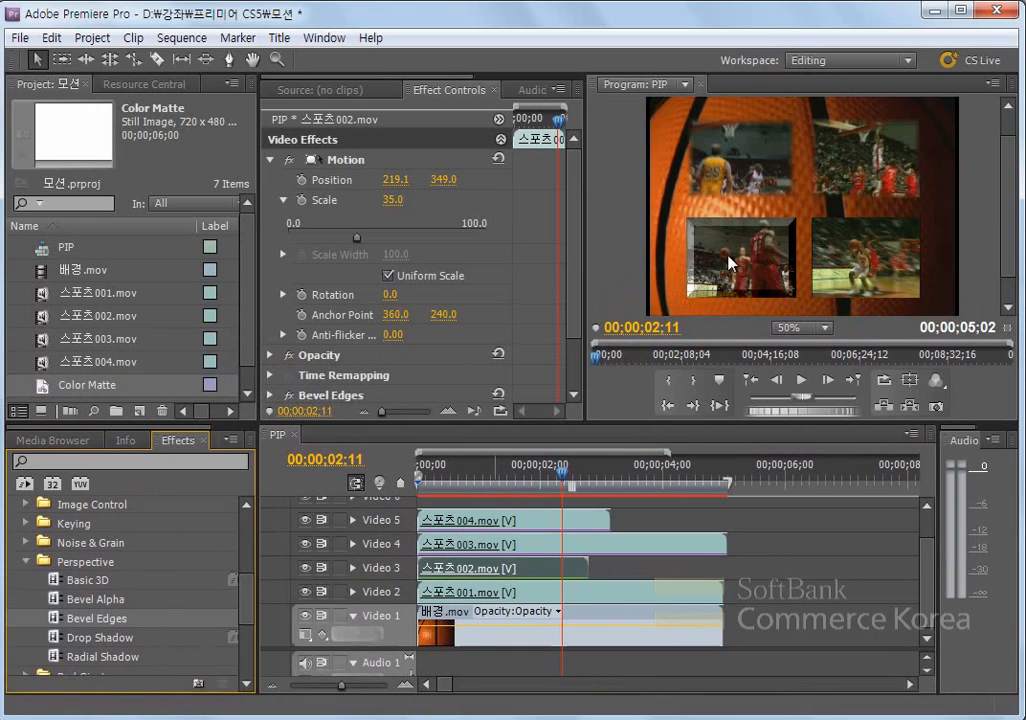
{"action": "left_click", "coordinate": [270, 160]}
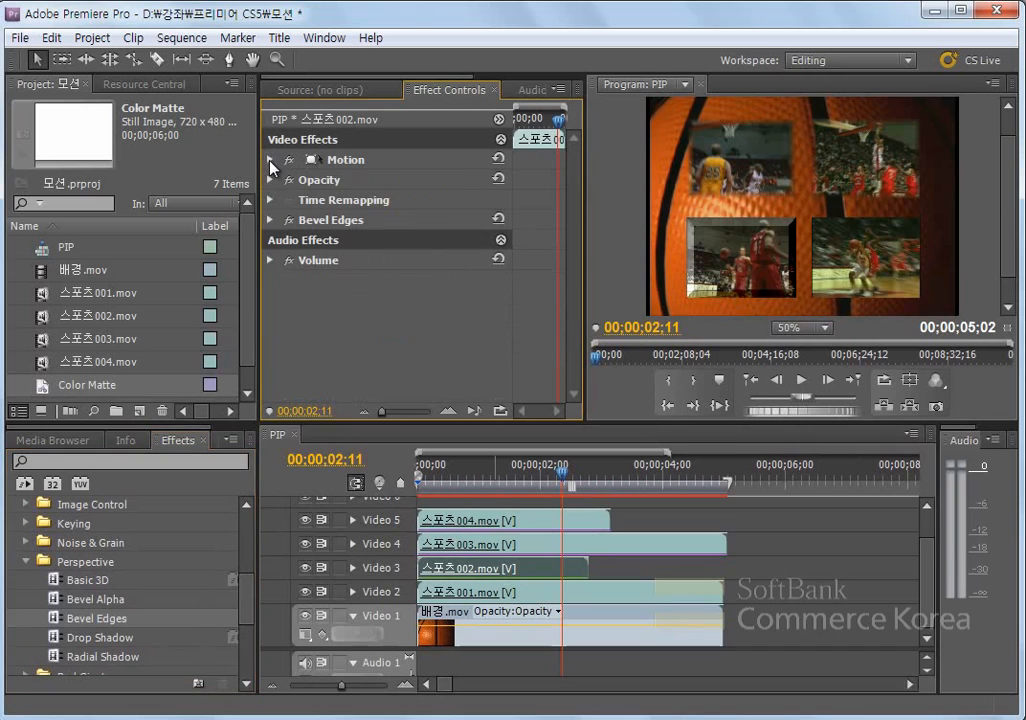
{"action": "left_click", "coordinate": [270, 220]}
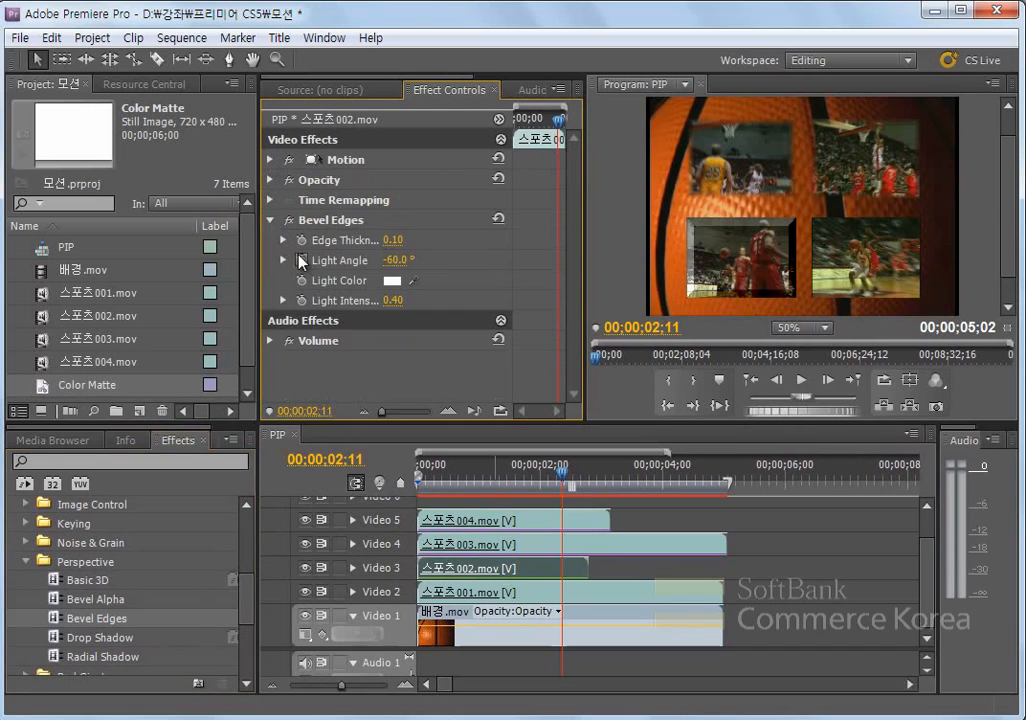
{"action": "left_click_drag", "start_coordinate": [400, 240], "coordinate": [284, 240]}
{"action": "left_click", "coordinate": [284, 240]}
{"action": "left_click_drag", "start_coordinate": [324, 278], "coordinate": [303, 279]}
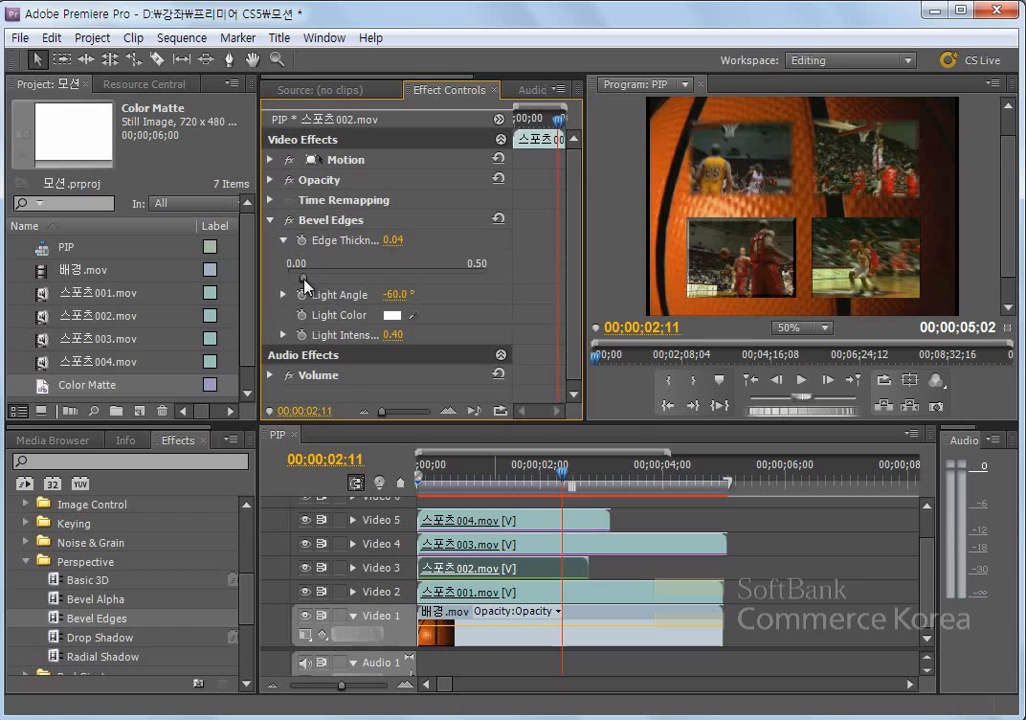
- Set the Bevel Edges light angle of 스포츠002.mov to -41.0° and its light intensity to 0.26
{"action": "left_click_drag", "start_coordinate": [394, 295], "coordinate": [412, 297]}
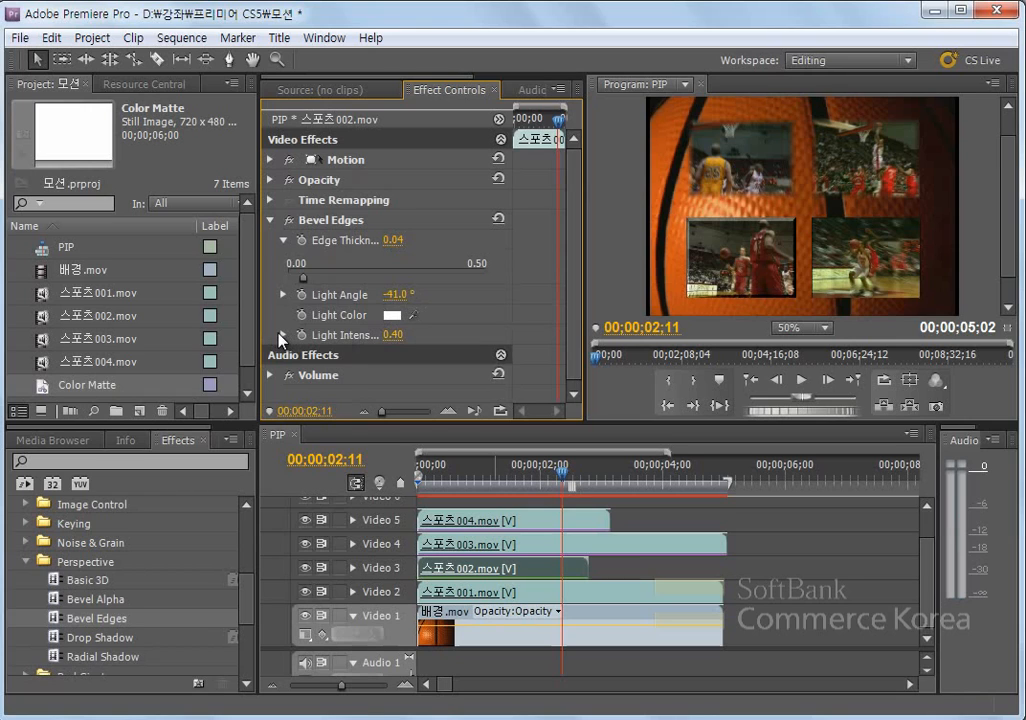
{"action": "left_click", "coordinate": [280, 337]}
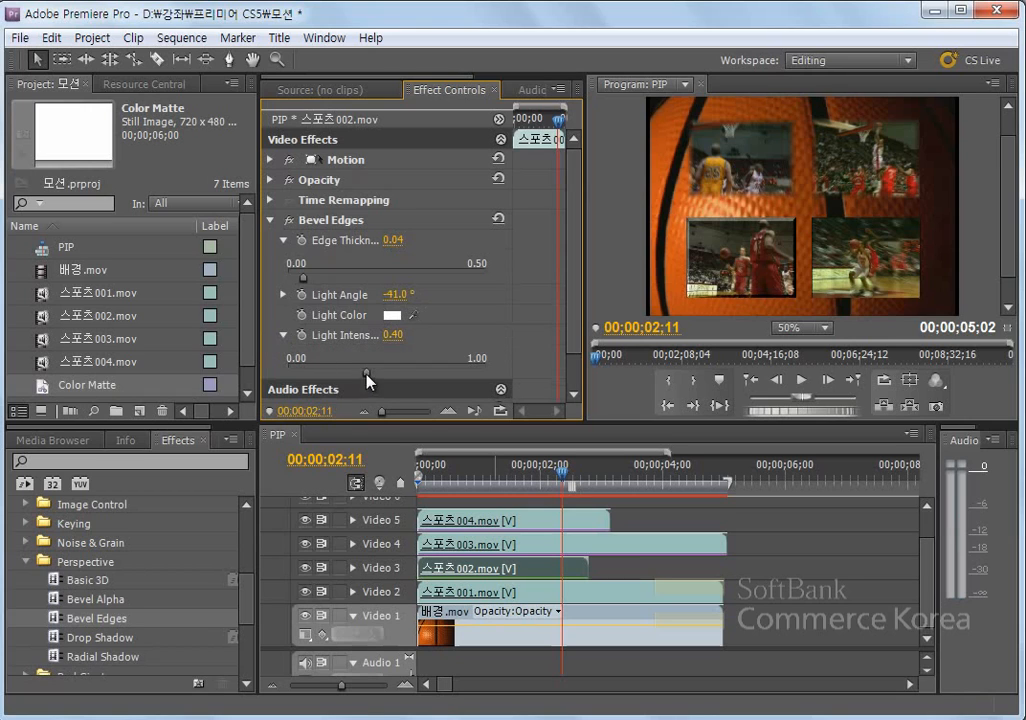
{"action": "left_click", "coordinate": [416, 373]}
{"action": "left_click_drag", "start_coordinate": [418, 371], "coordinate": [339, 368]}
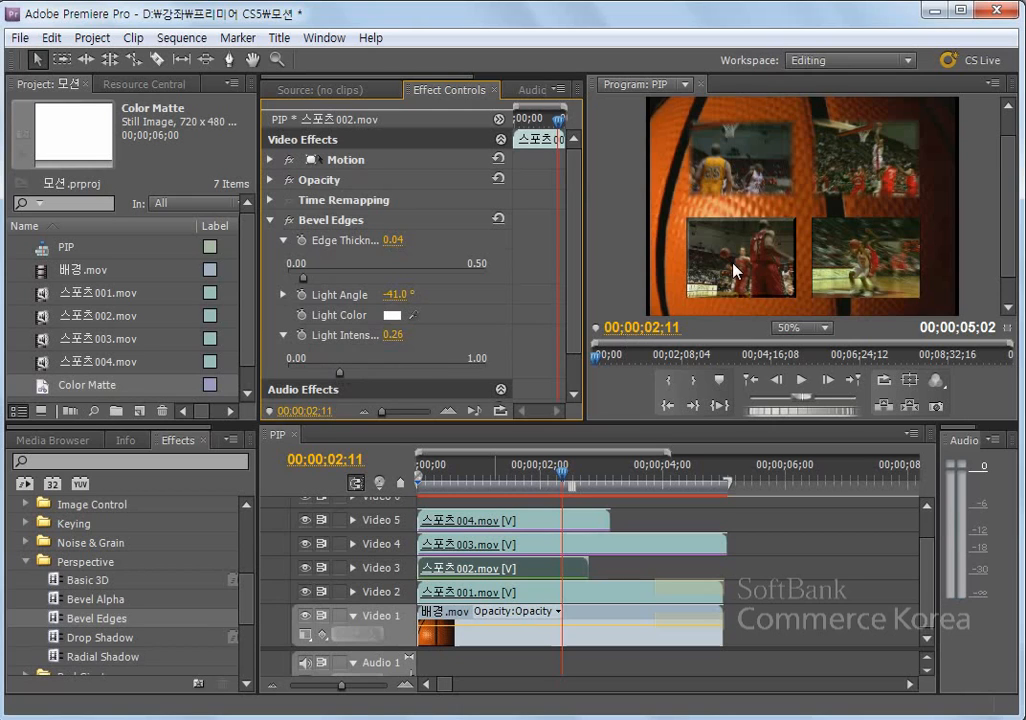
{"action": "left_click", "coordinate": [270, 221]}
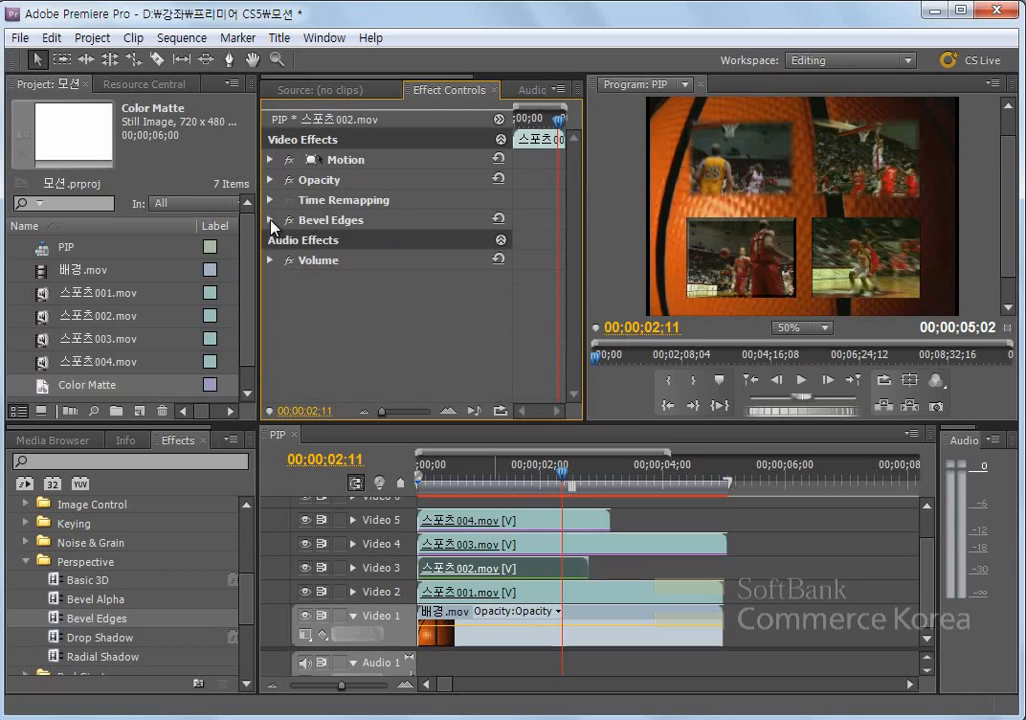
- Apply the Bevel Alpha video effect from the Perspective group to 스포츠001.mov on Video 2
{"action": "left_click", "coordinate": [535, 598]}
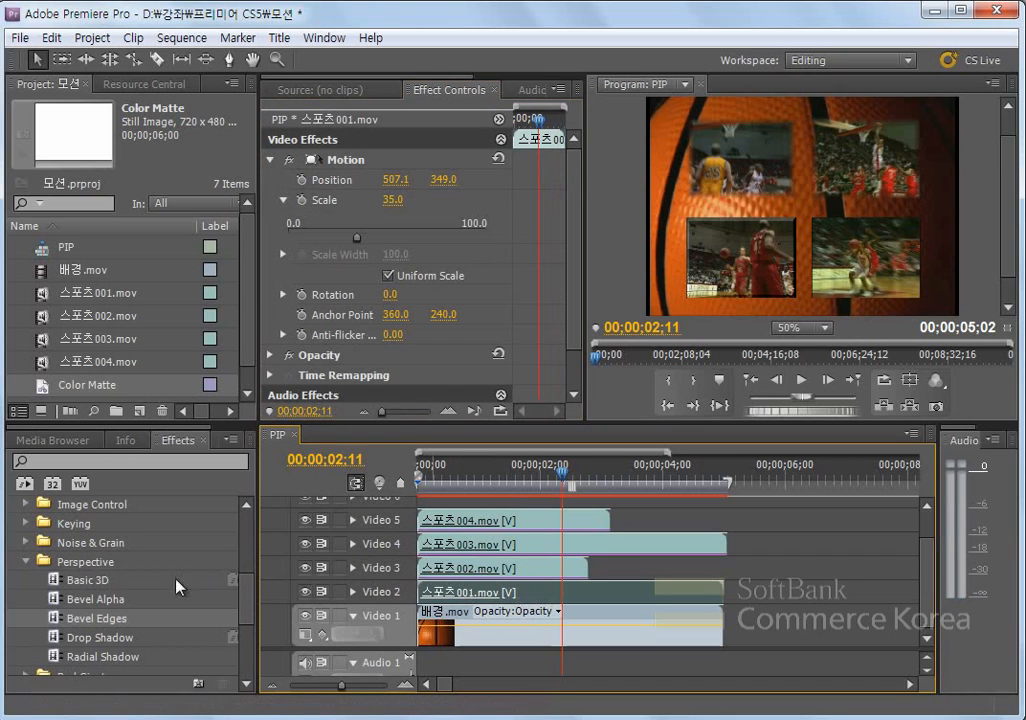
{"action": "left_click", "coordinate": [60, 600]}
{"action": "left_click_drag", "start_coordinate": [55, 607], "coordinate": [506, 600]}
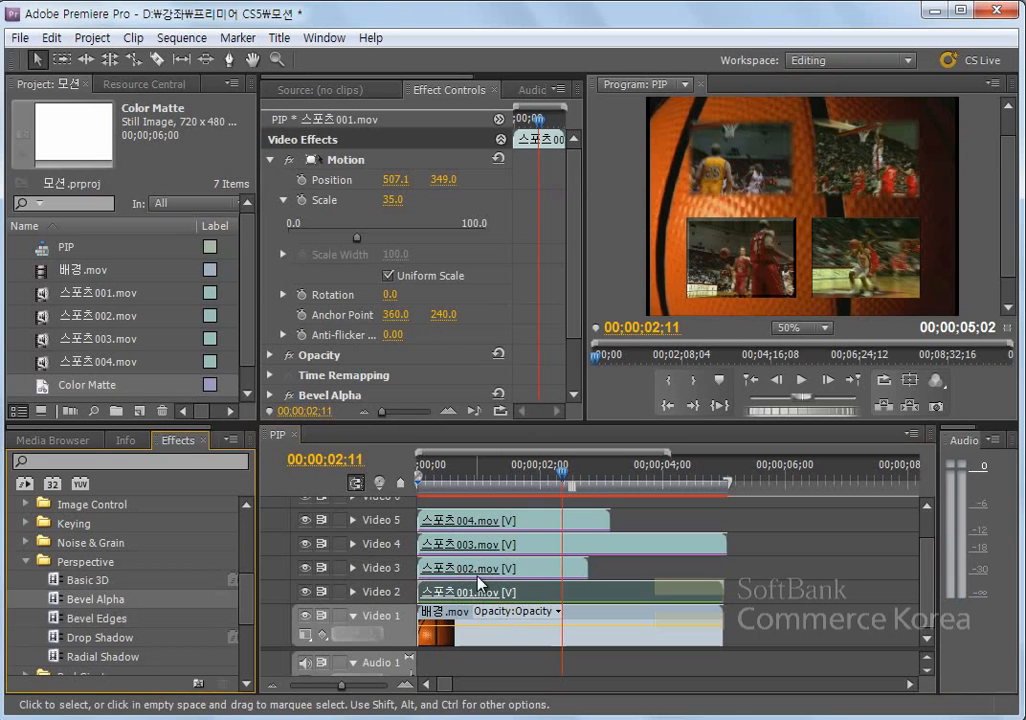
{"action": "scroll", "coordinate": [578, 333], "scroll_direction": "down", "scroll_amount": 1}
{"action": "scroll", "coordinate": [578, 333], "scroll_direction": "up", "scroll_amount": 1}
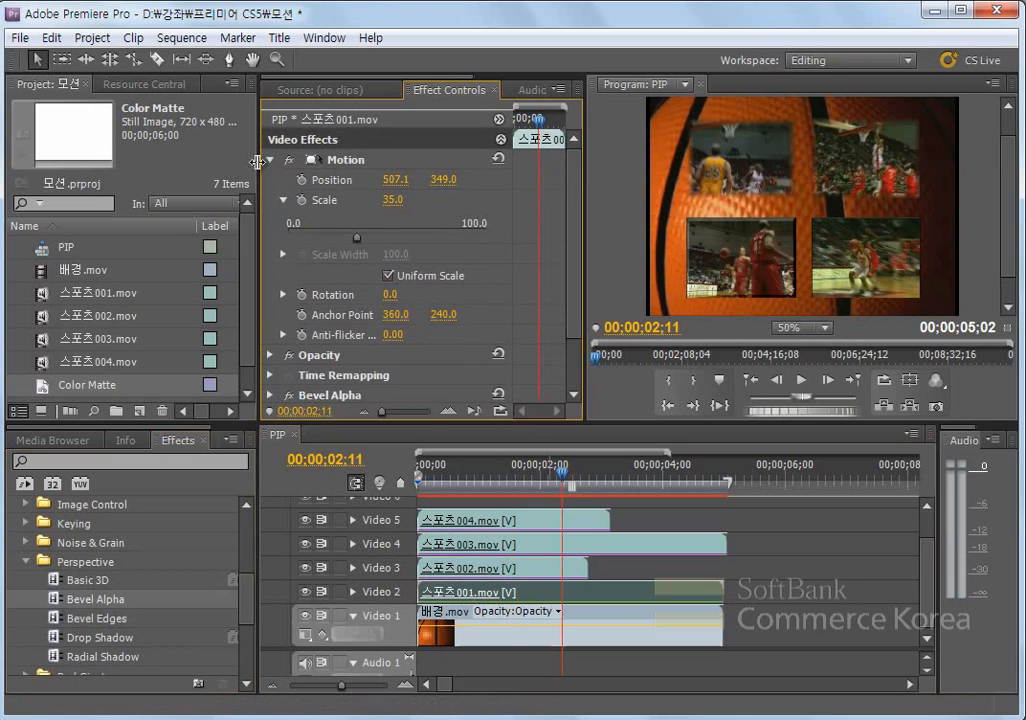
- Set the Bevel Alpha edge thickness of 스포츠001.mov to 5.53 and its light angle to -20.6°
{"action": "left_click", "coordinate": [271, 161]}
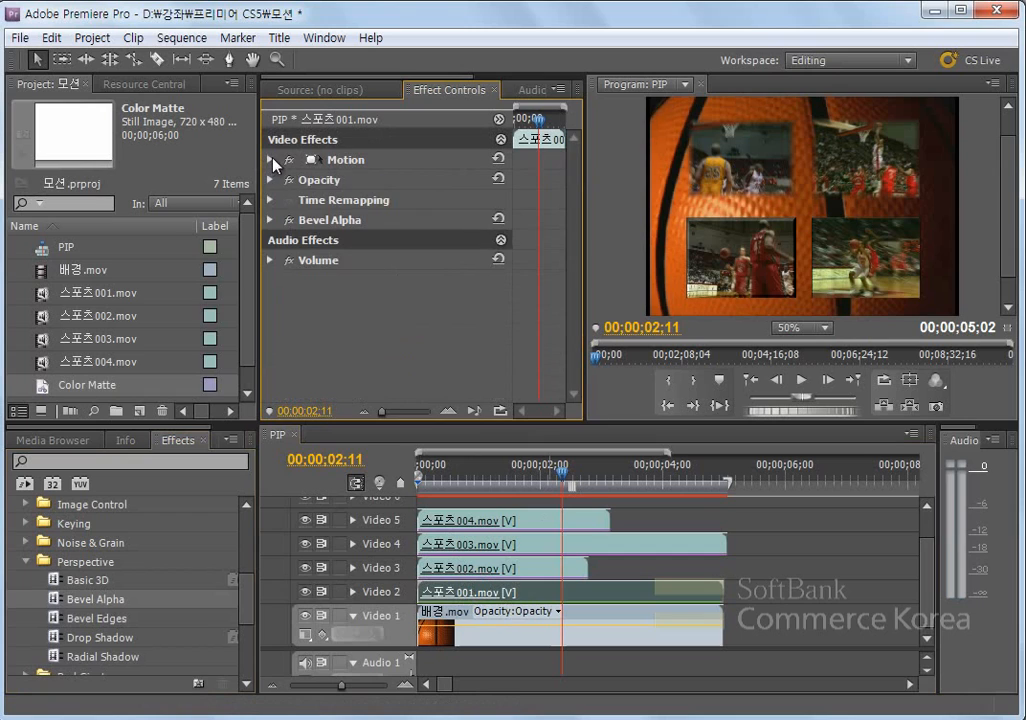
{"action": "left_click", "coordinate": [270, 220]}
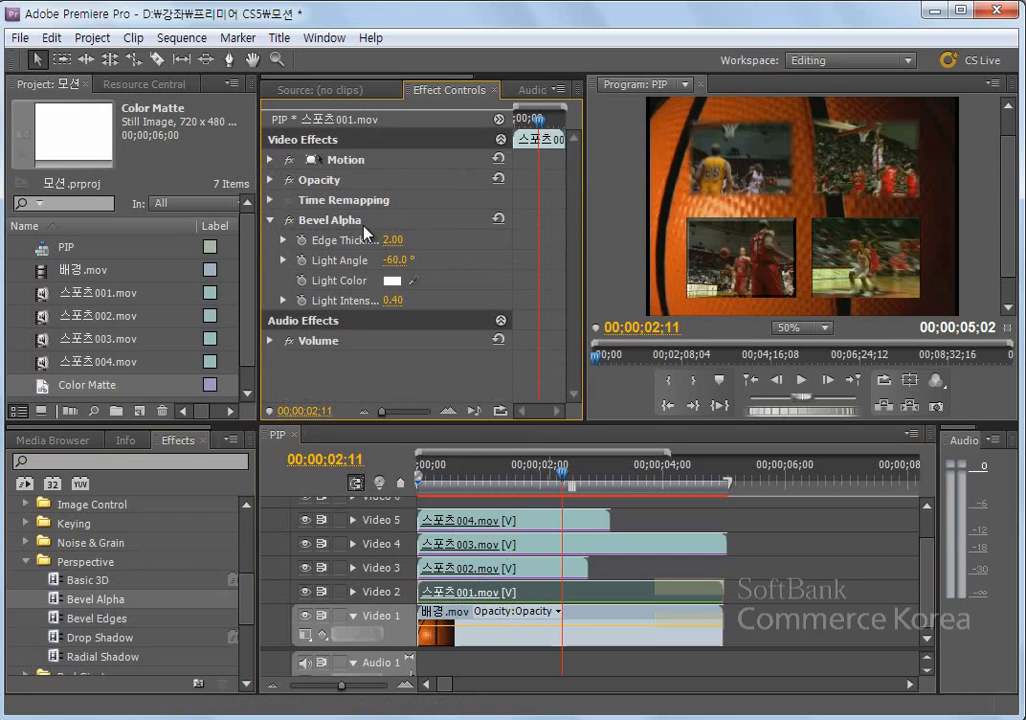
{"action": "left_click", "coordinate": [283, 241]}
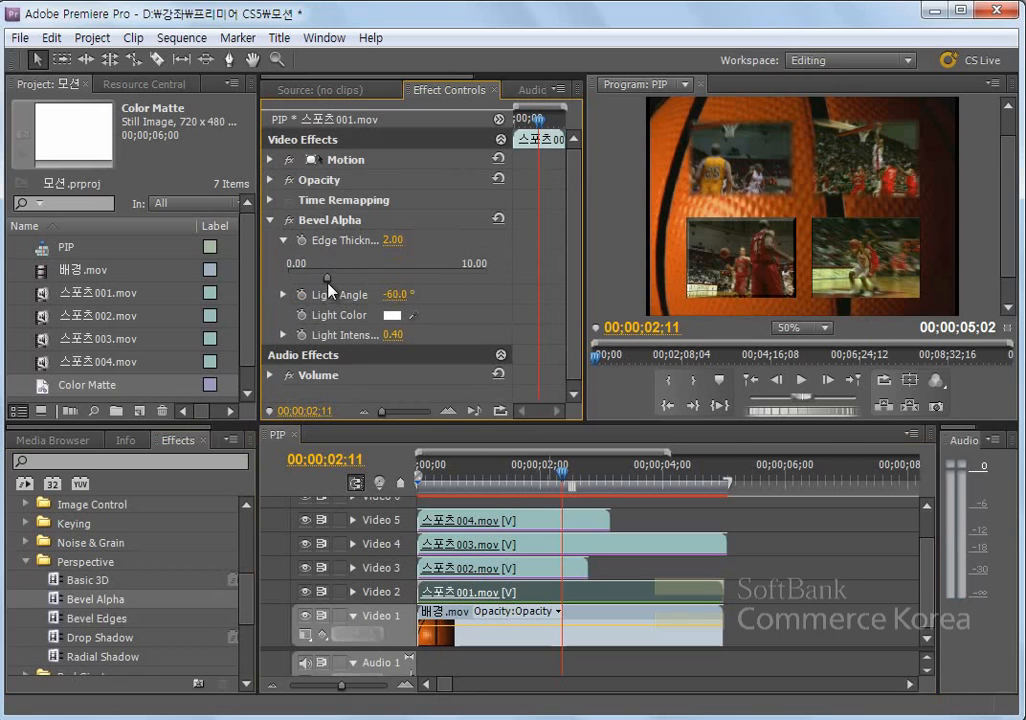
{"action": "left_click_drag", "start_coordinate": [327, 278], "coordinate": [398, 280]}
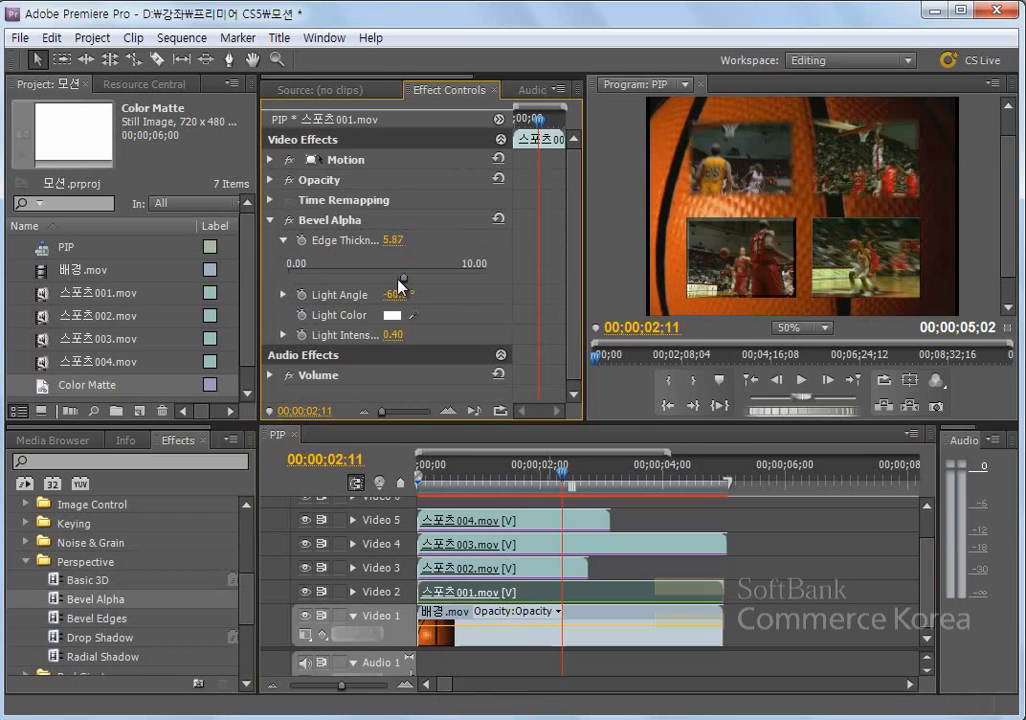
{"action": "left_click", "coordinate": [284, 295]}
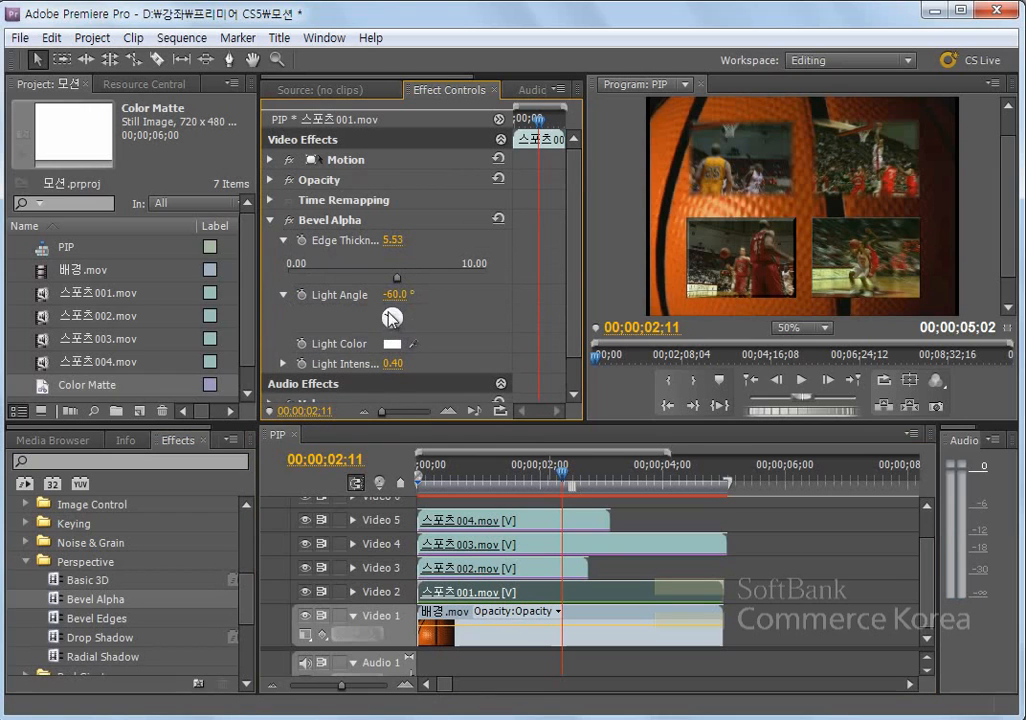
{"action": "left_click_drag", "start_coordinate": [392, 319], "coordinate": [389, 313]}
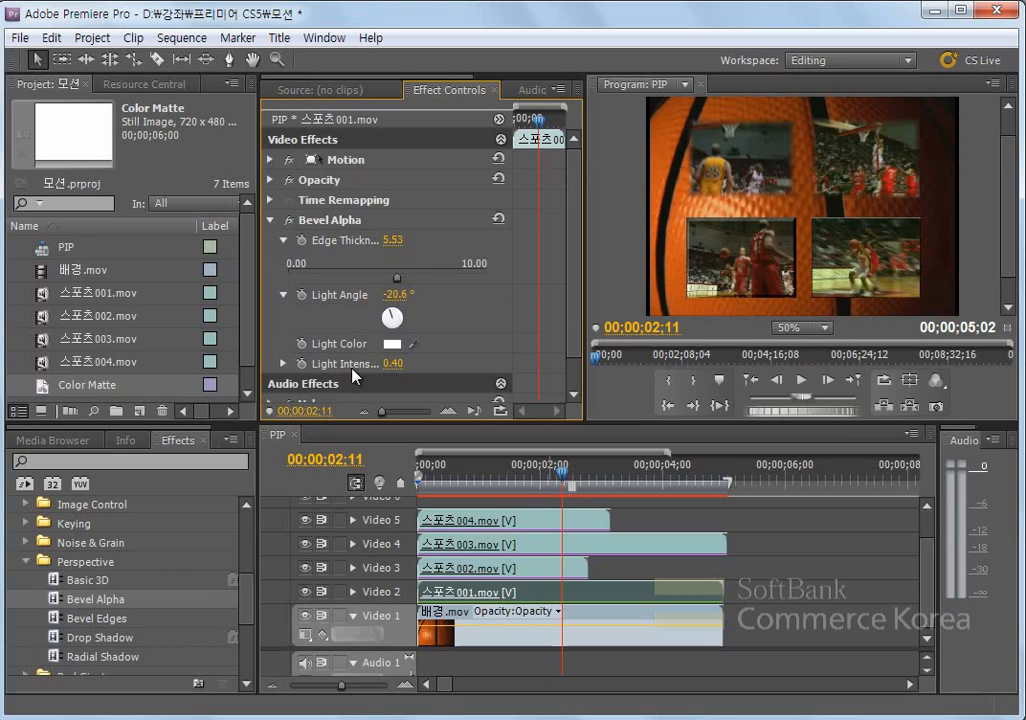
- Set the Bevel Alpha light intensity of 스포츠001.mov to 0.68
{"action": "left_click_drag", "start_coordinate": [573, 338], "coordinate": [574, 378]}
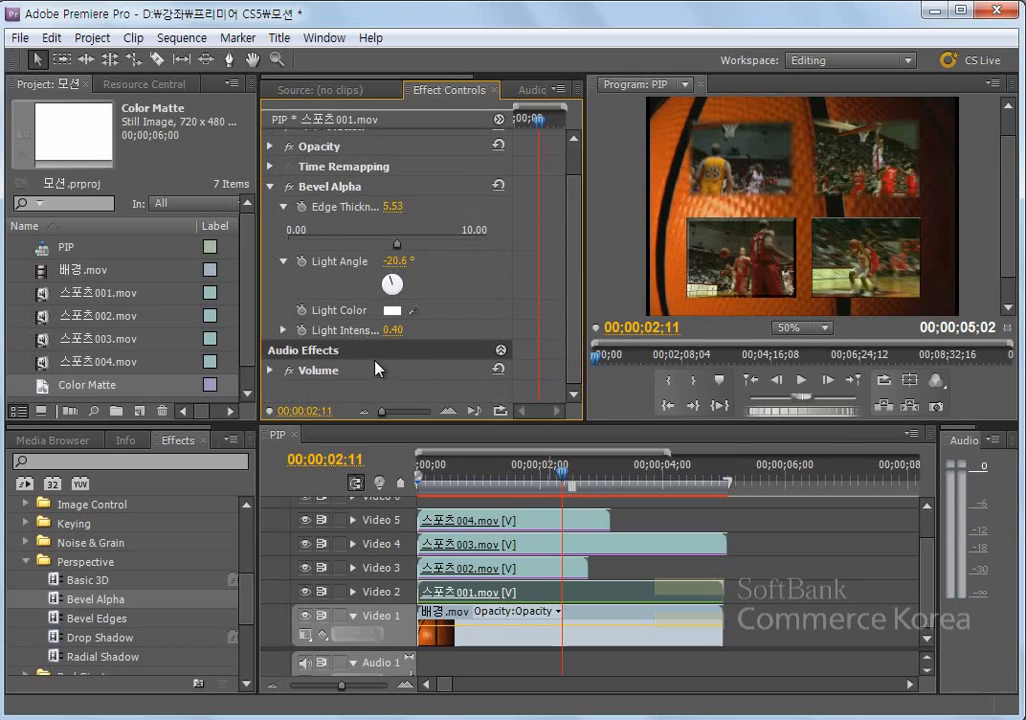
{"action": "left_click", "coordinate": [284, 331]}
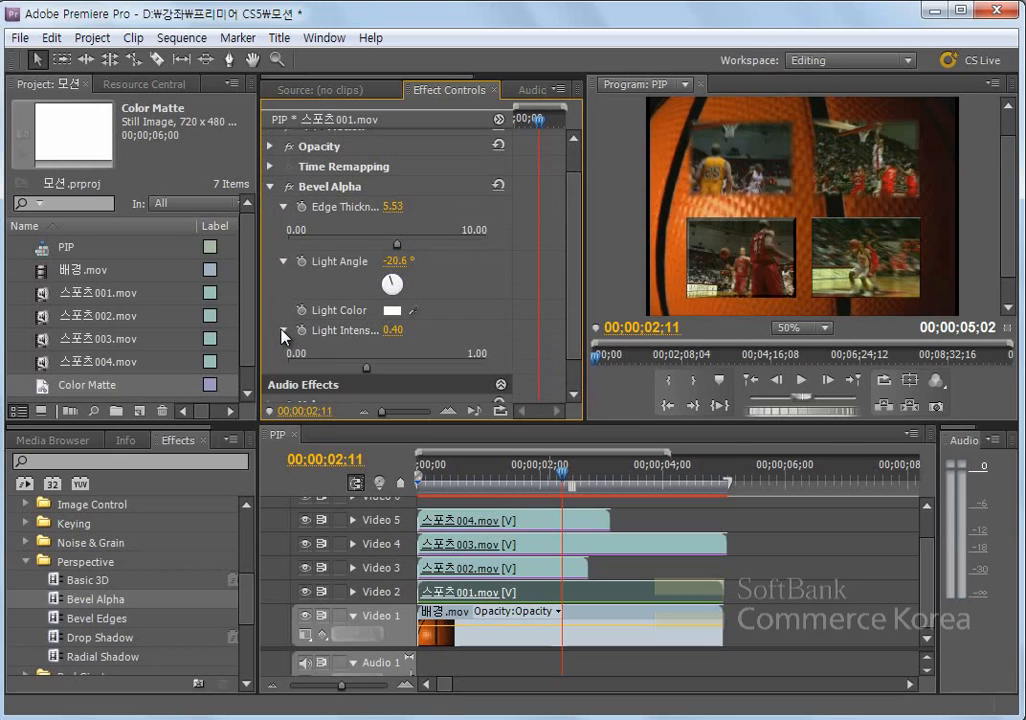
{"action": "left_click_drag", "start_coordinate": [365, 368], "coordinate": [425, 372]}
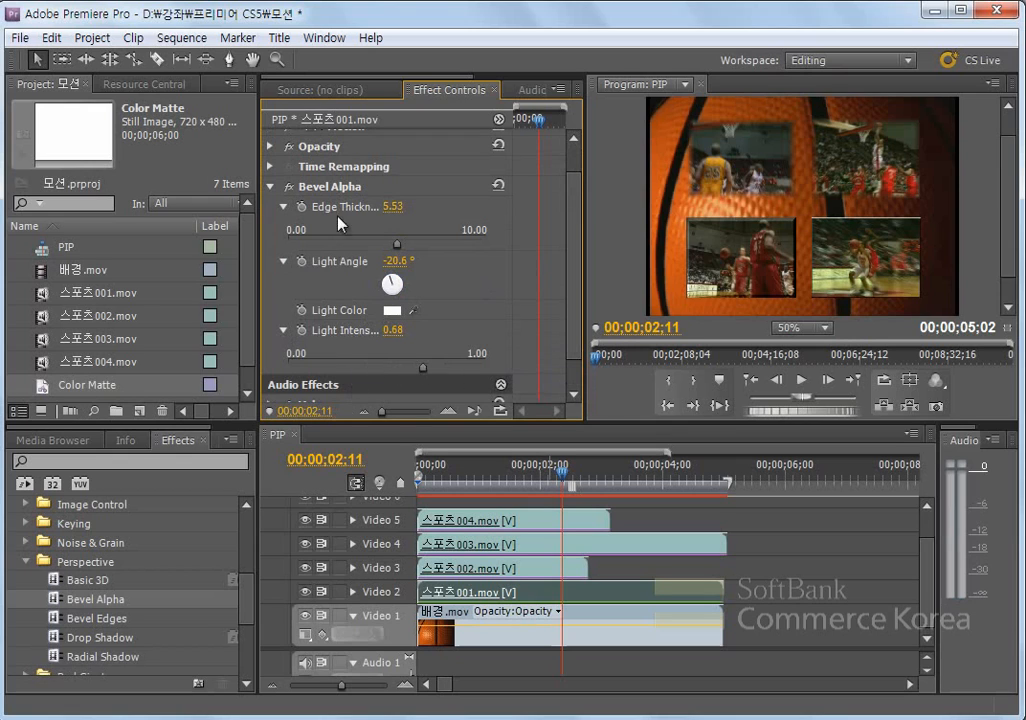
- Set the Bevel Alpha edge thickness of 스포츠001.mov to 10.00 and its light intensity to 0.35
{"action": "left_click_drag", "start_coordinate": [396, 244], "coordinate": [497, 256]}
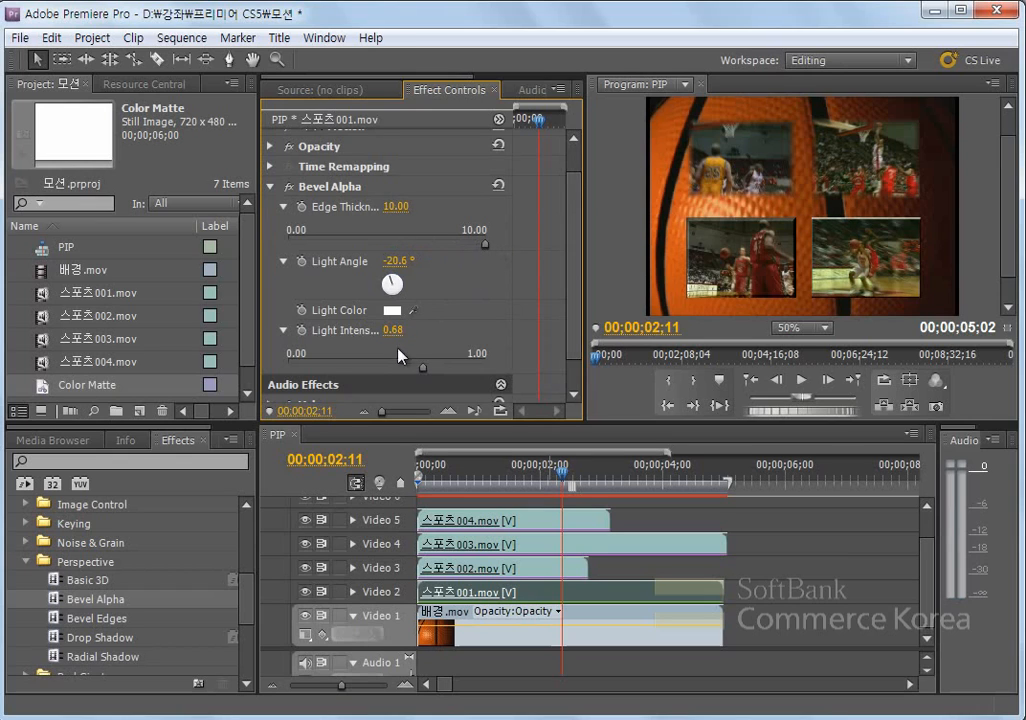
{"action": "left_click_drag", "start_coordinate": [425, 376], "coordinate": [358, 366]}
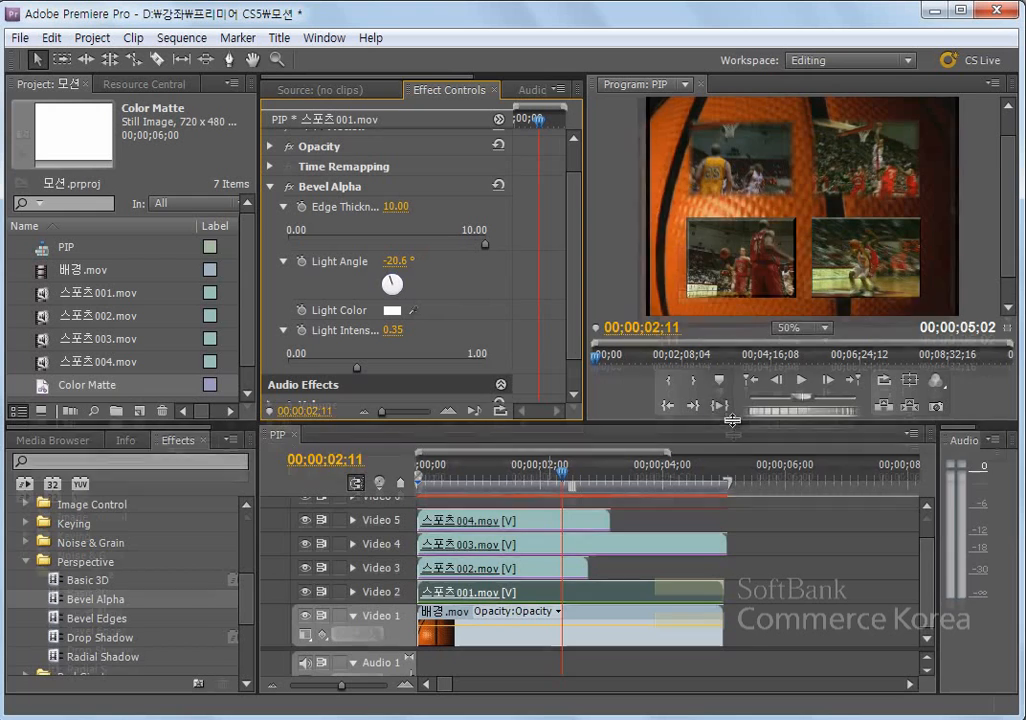
{"action": "left_click_drag", "start_coordinate": [733, 421], "coordinate": [735, 434]}
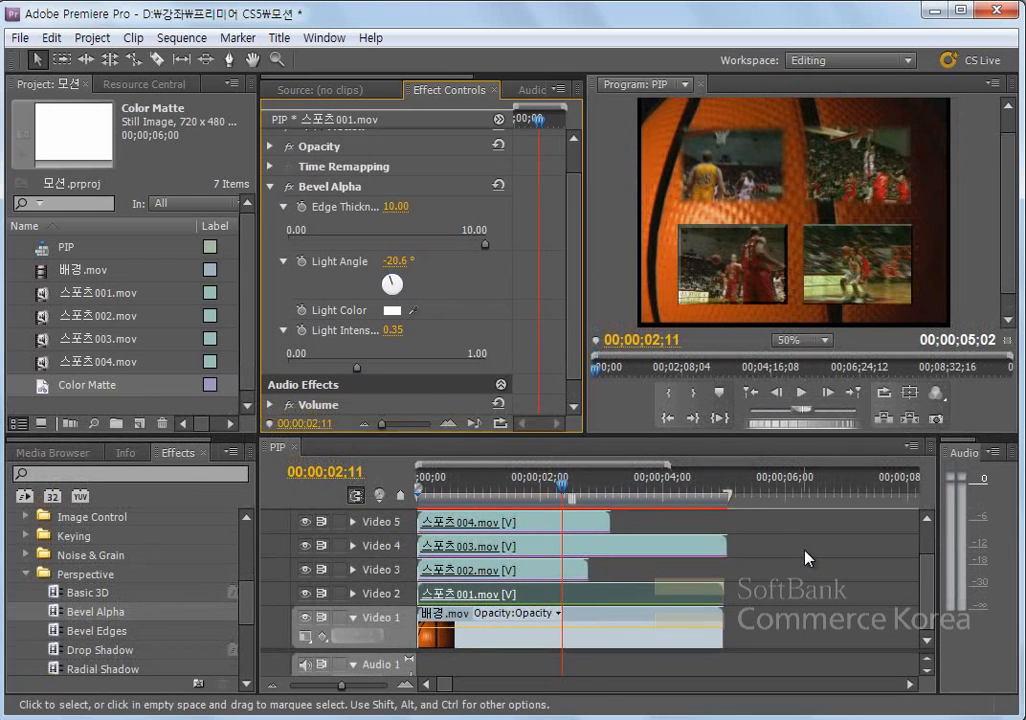